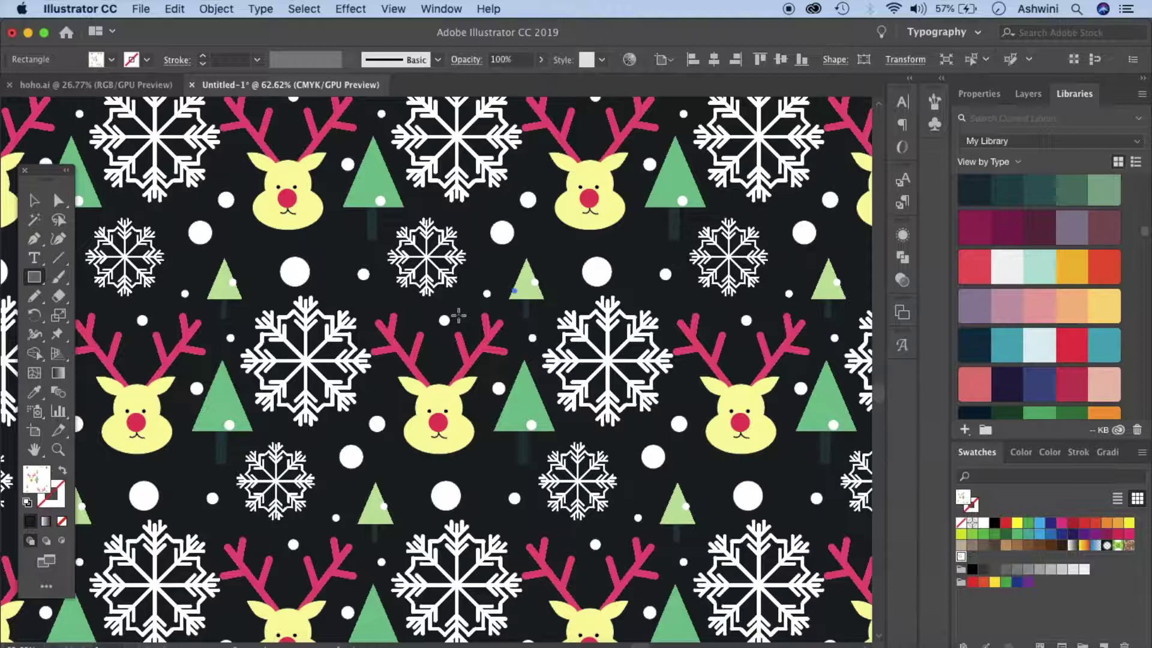
# Create a new 5 x 5 in document with CMYK colour mode and 300 ppi raster effects
pyautogui.click(141, 9)
pyautogui.click(157, 28)
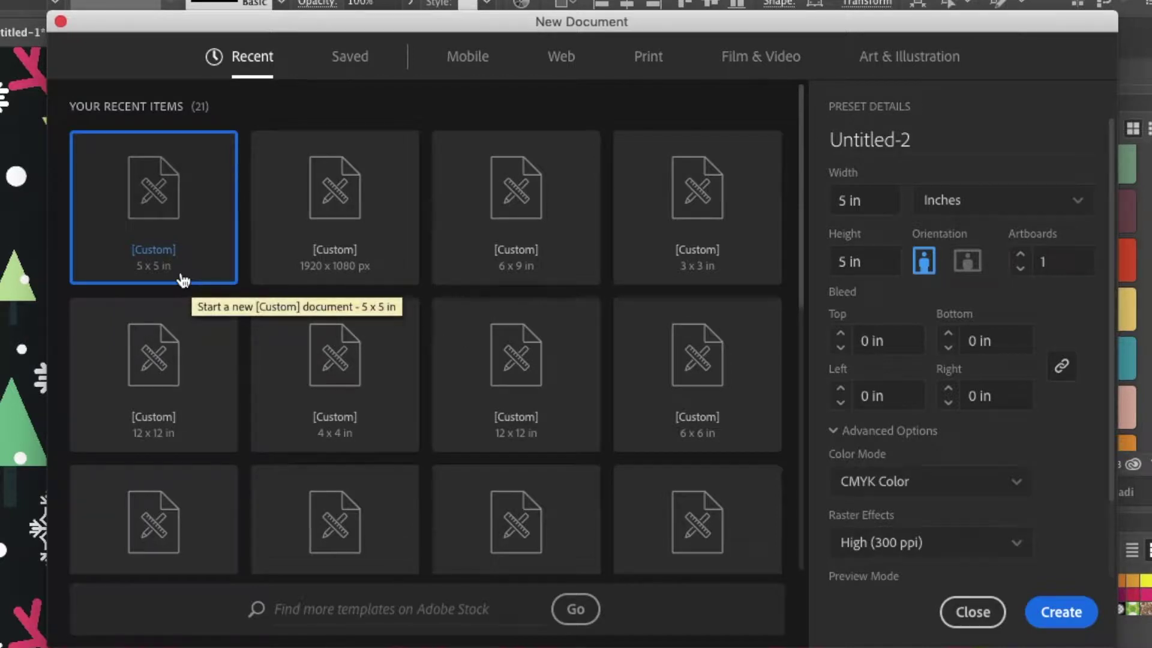
pyautogui.scroll(-3, 930, 432)
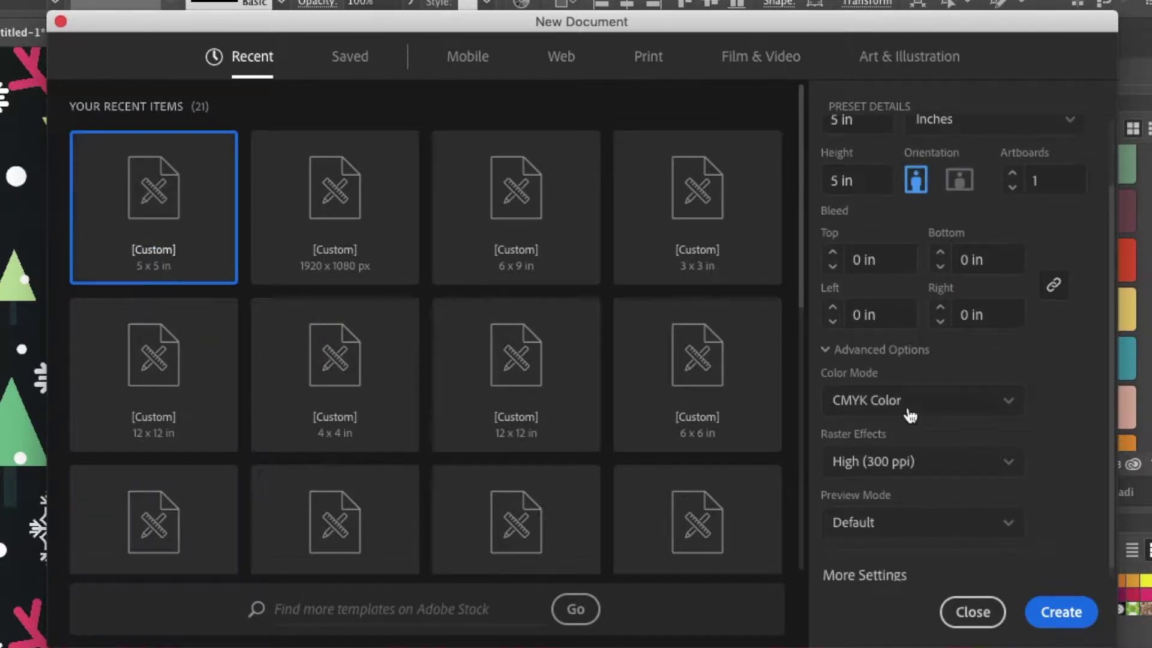
pyautogui.click(1041, 599)
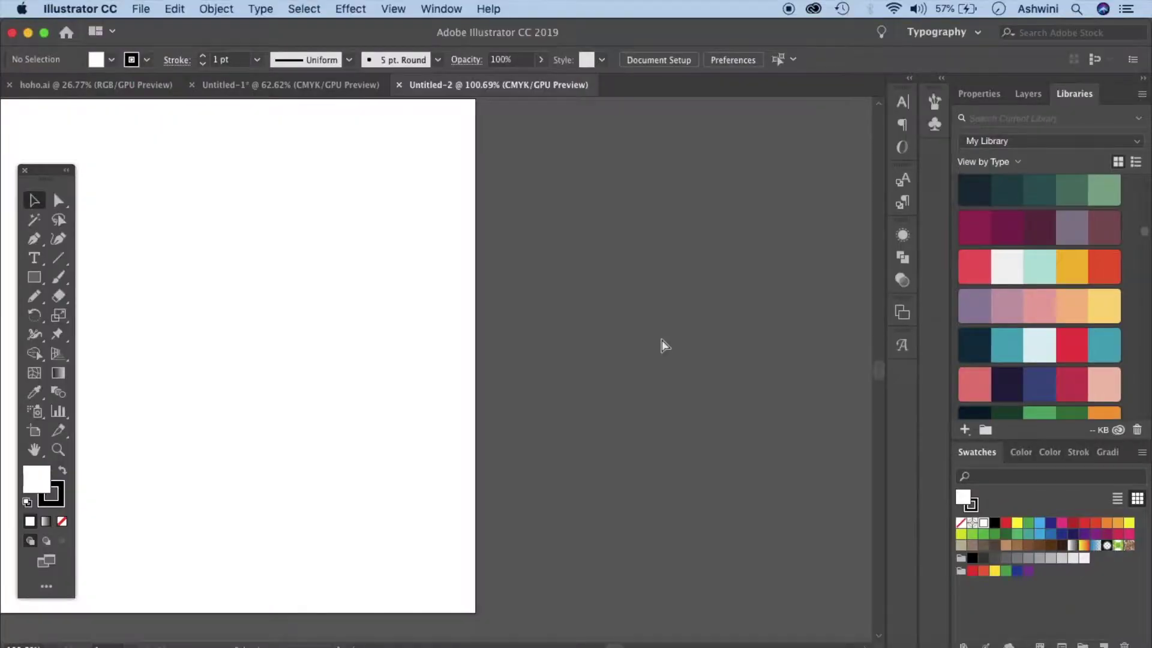
# Paste the copied reindeer, tree and snowflake artwork and move it off the artboard to its right as a reference
pyautogui.press('cmd+v')
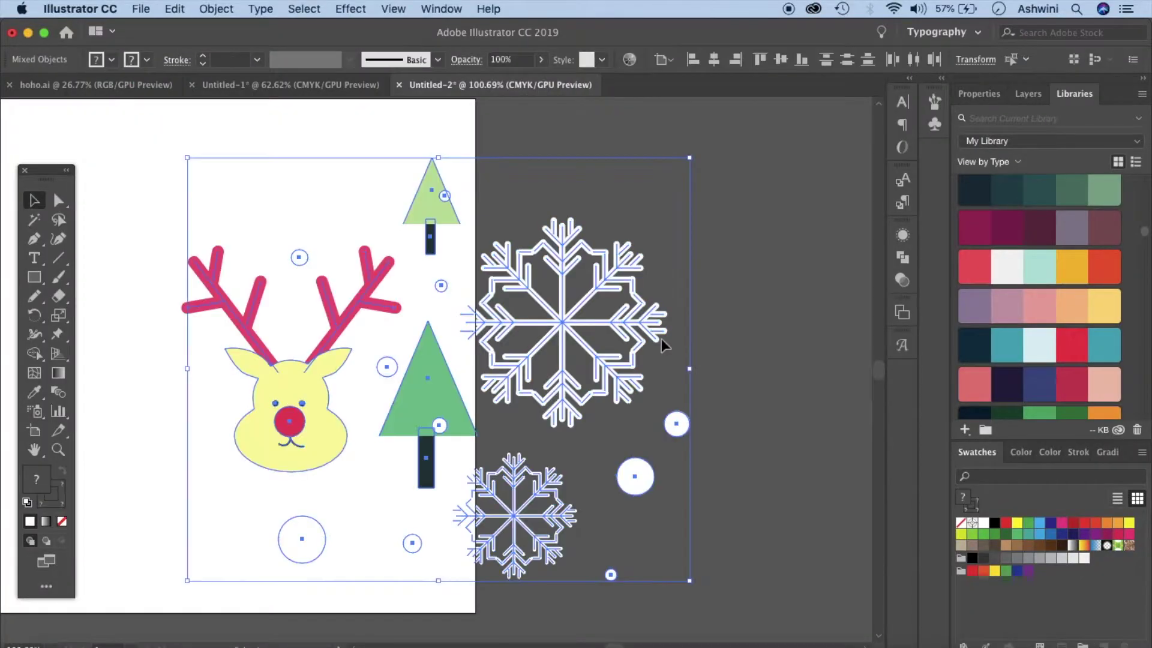
pyautogui.moveTo(612, 335); pyautogui.dragTo(788, 308)
pyautogui.hscroll(4, 788, 308)
pyautogui.hscroll(5, 788, 309)
pyautogui.moveTo(527, 309); pyautogui.dragTo(685, 311)
pyautogui.click(657, 578)
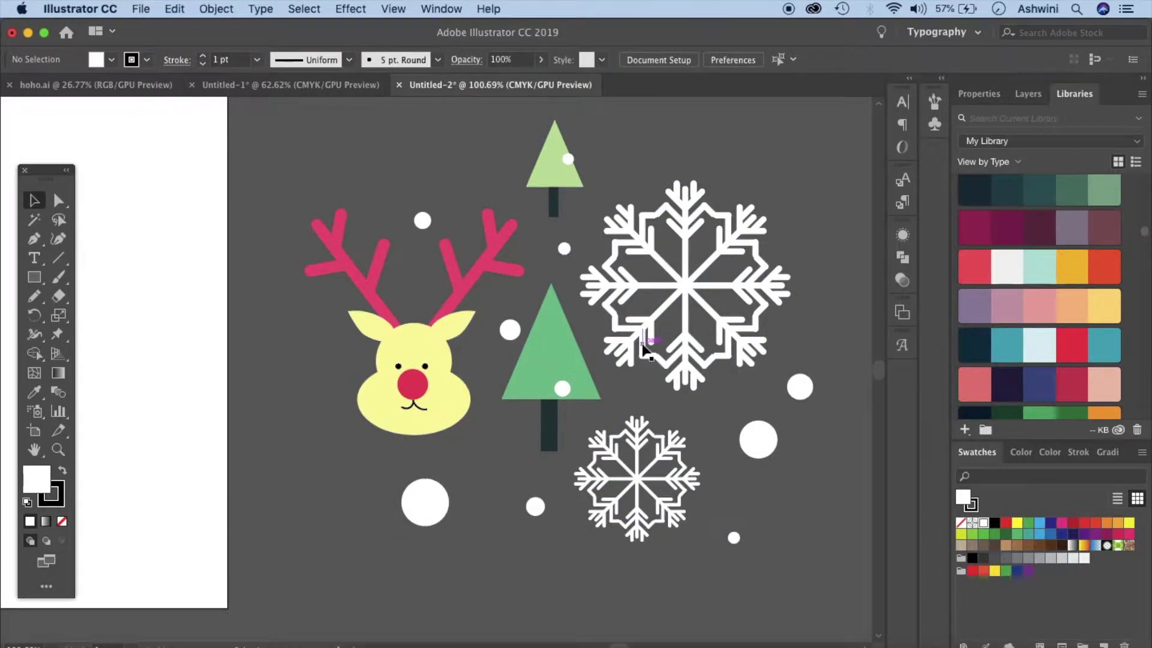
pyautogui.scroll(-2, 645, 348)
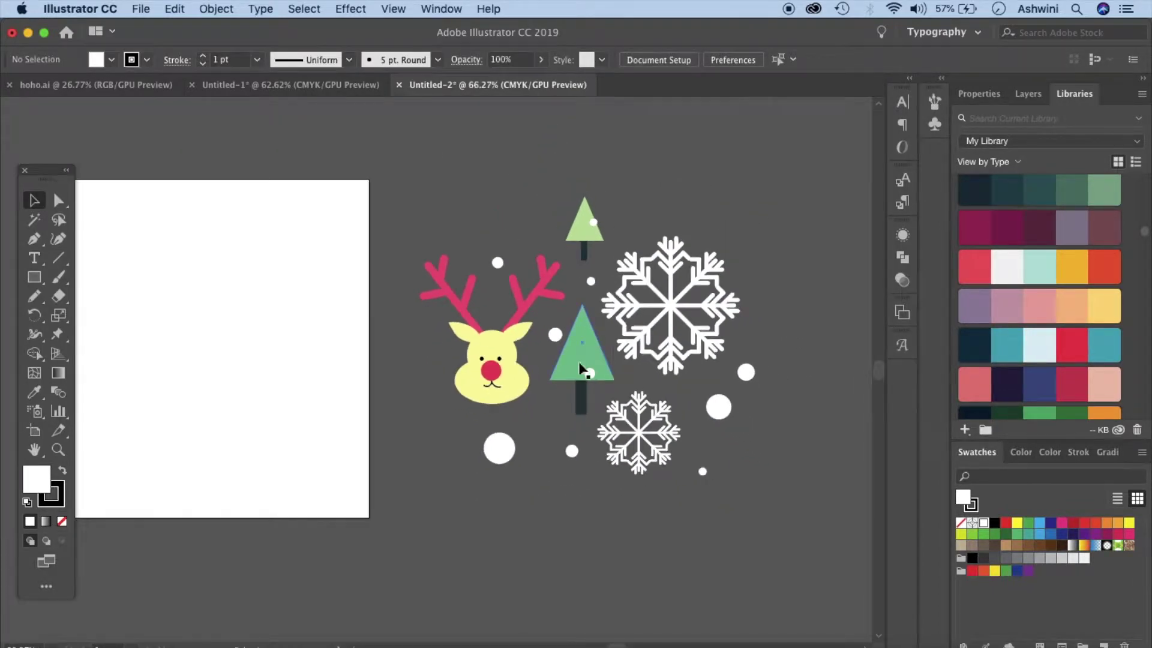
pyautogui.hscroll(-5, 585, 369)
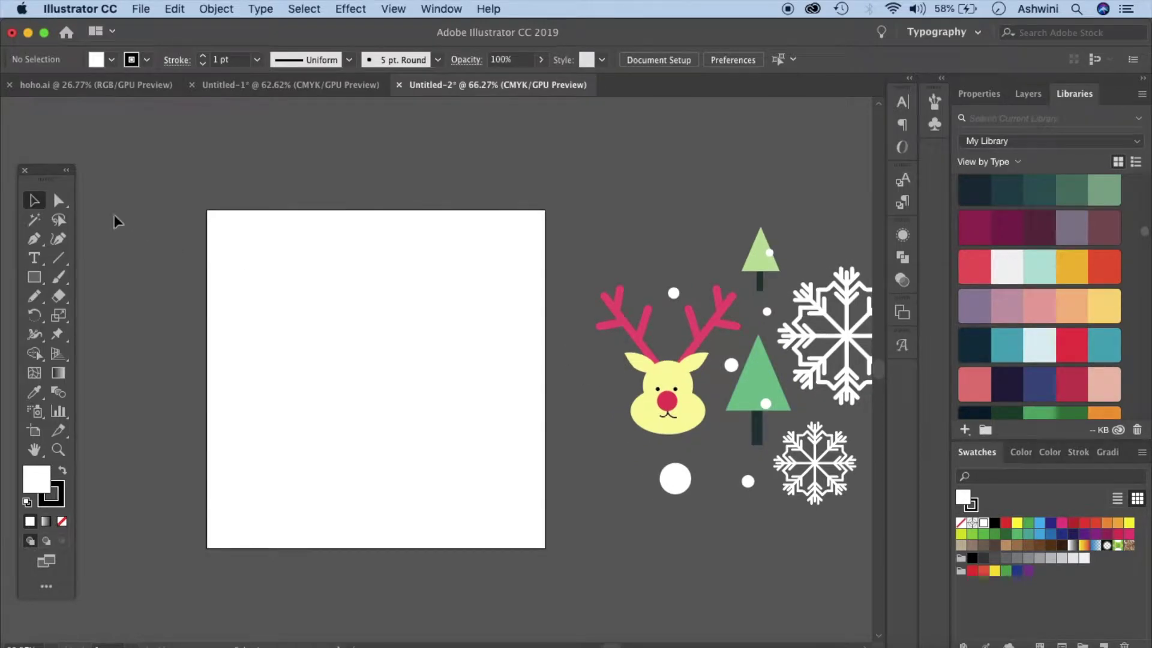
# Draw a square in the upper part of the artboard, starting at about X 1.46 in, Y 1.01 in
pyautogui.click(36, 279)
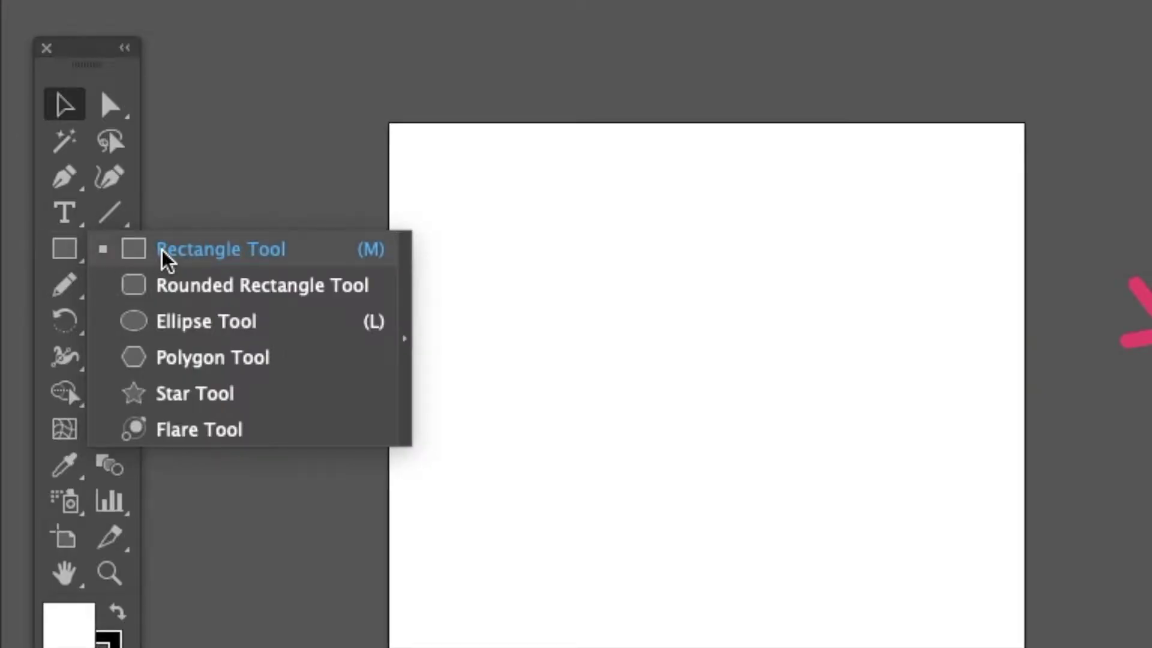
pyautogui.click(164, 252)
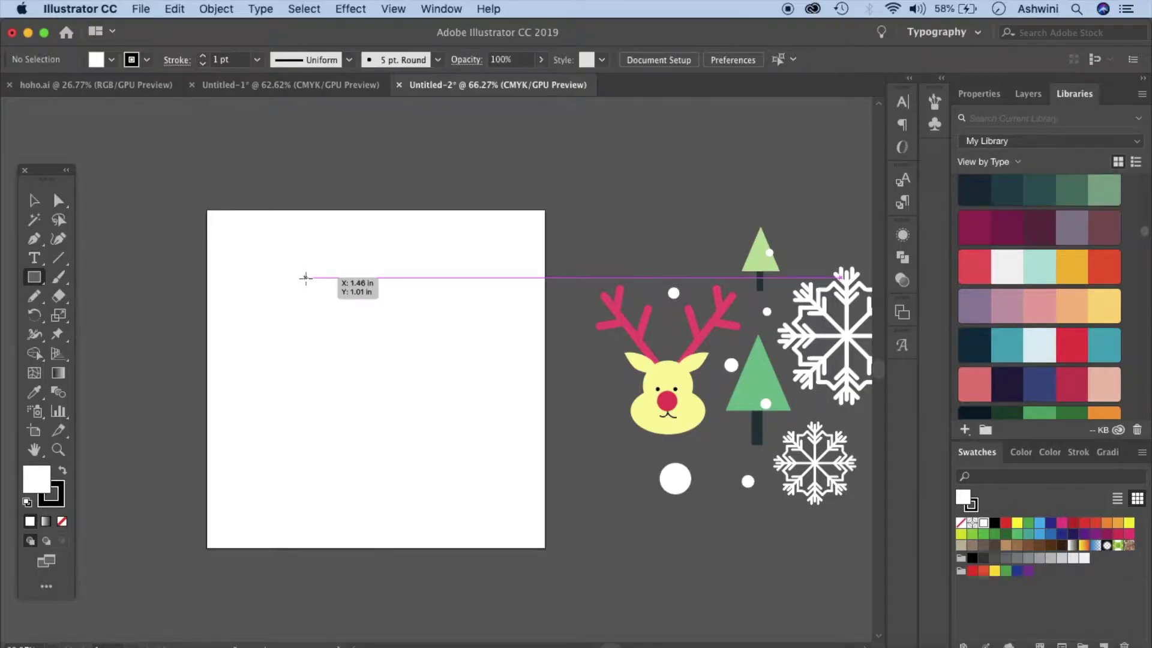
pyautogui.moveTo(306, 277); pyautogui.dragTo(423, 394)
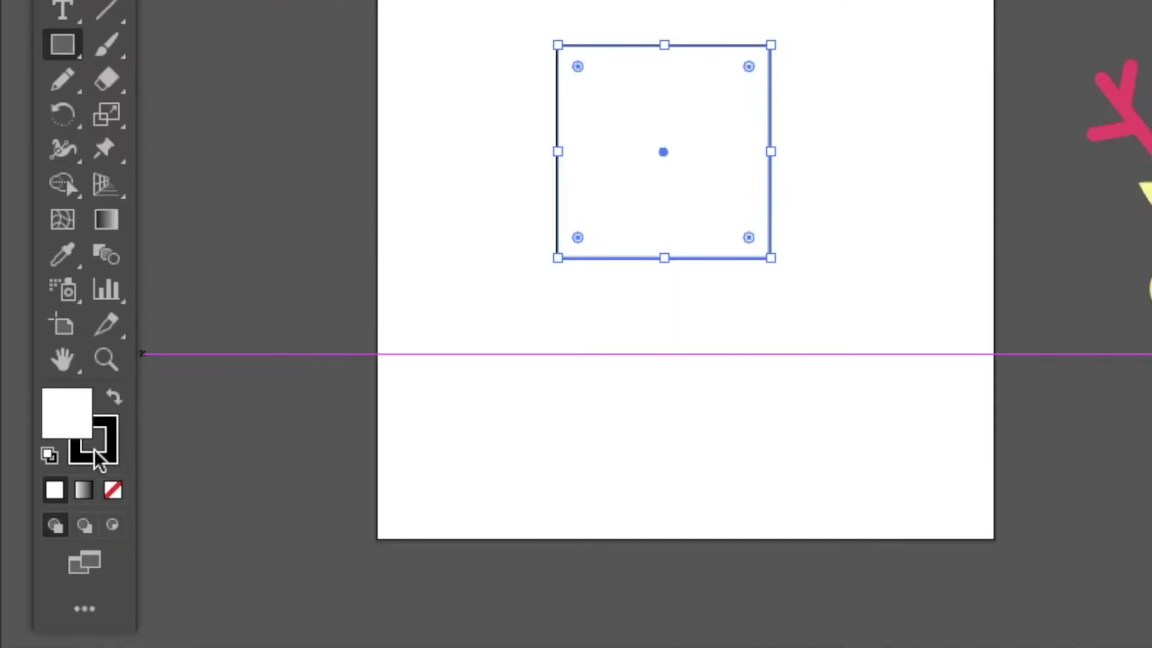
# Remove the square's stroke and fill it with the green sampled from the larger reference tree
pyautogui.click(114, 488)
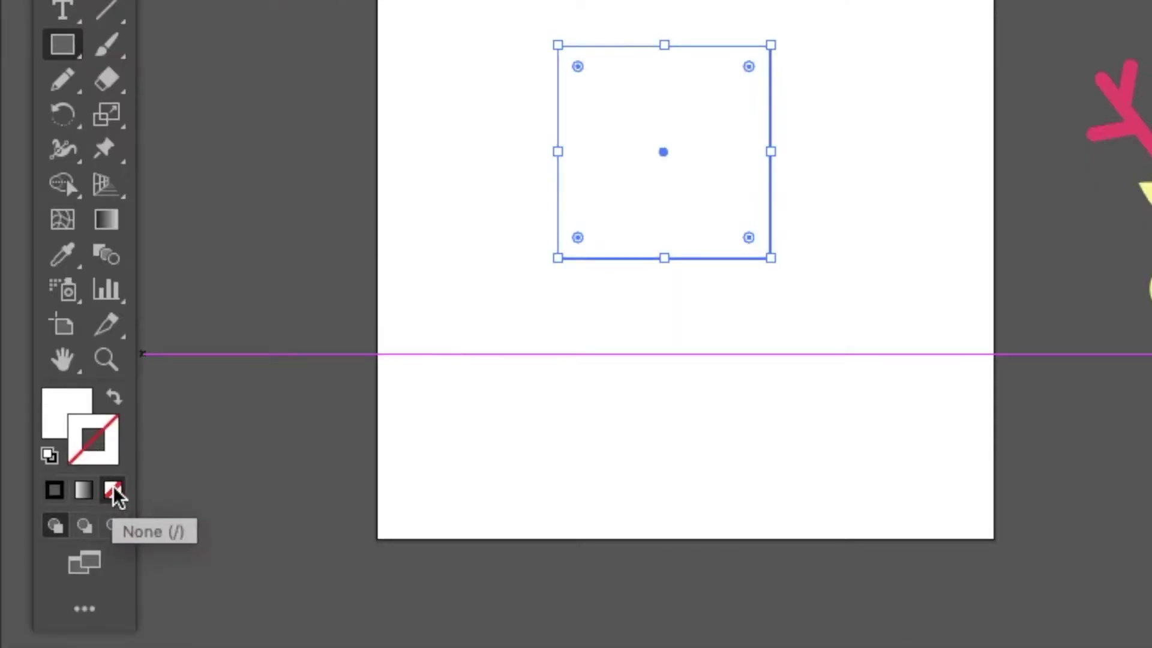
pyautogui.click(57, 430)
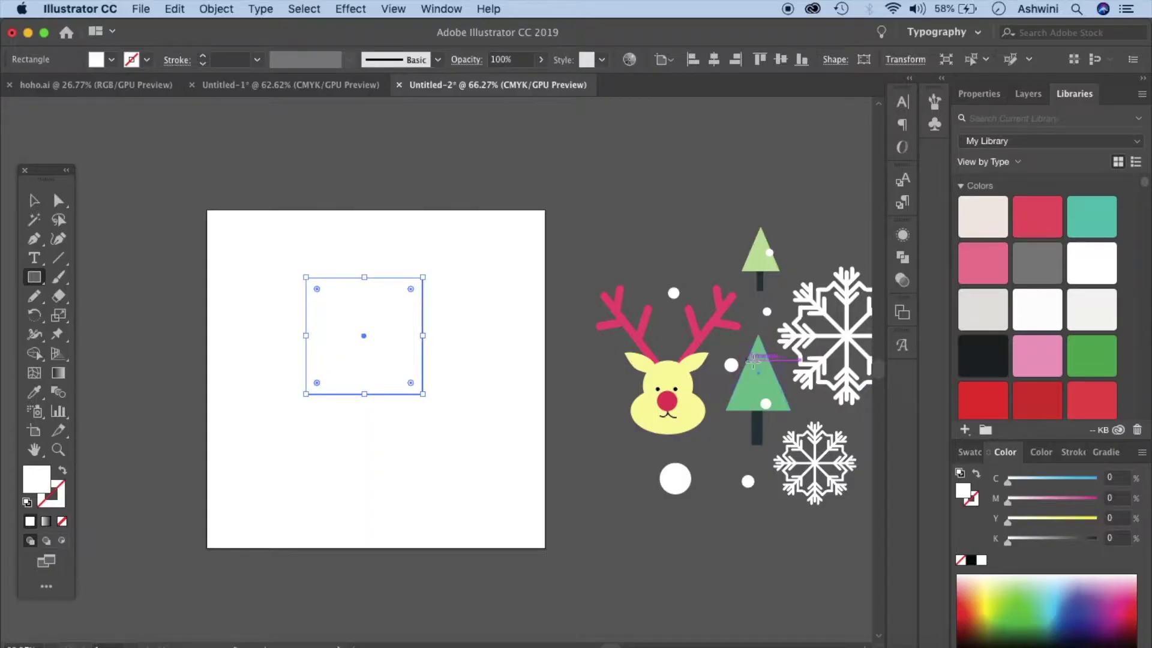
pyautogui.press('i')
pyautogui.click(764, 366)
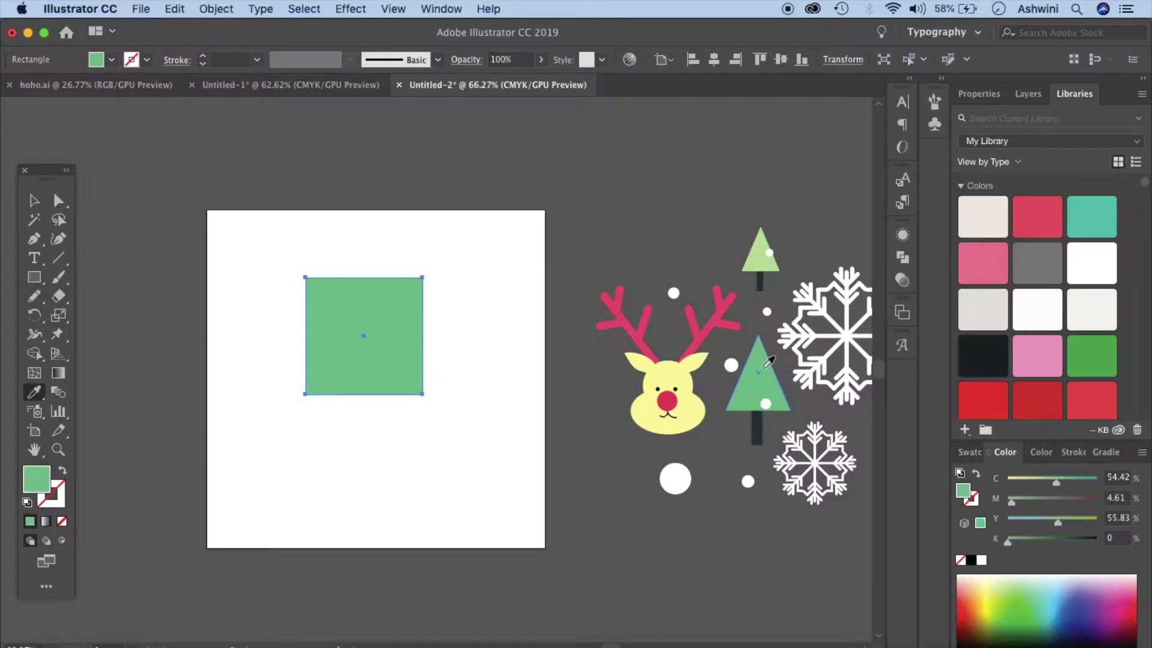
pyautogui.click(33, 204)
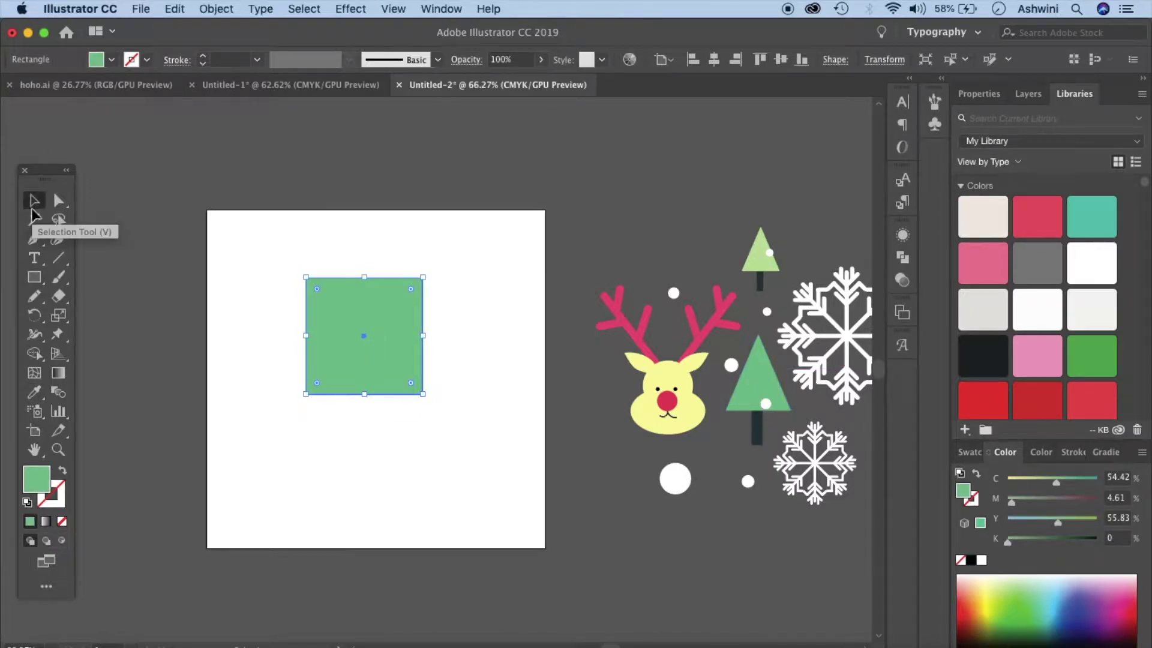
# Delete the square's lower-right anchor point to turn it into a right triangle
pyautogui.click(39, 241)
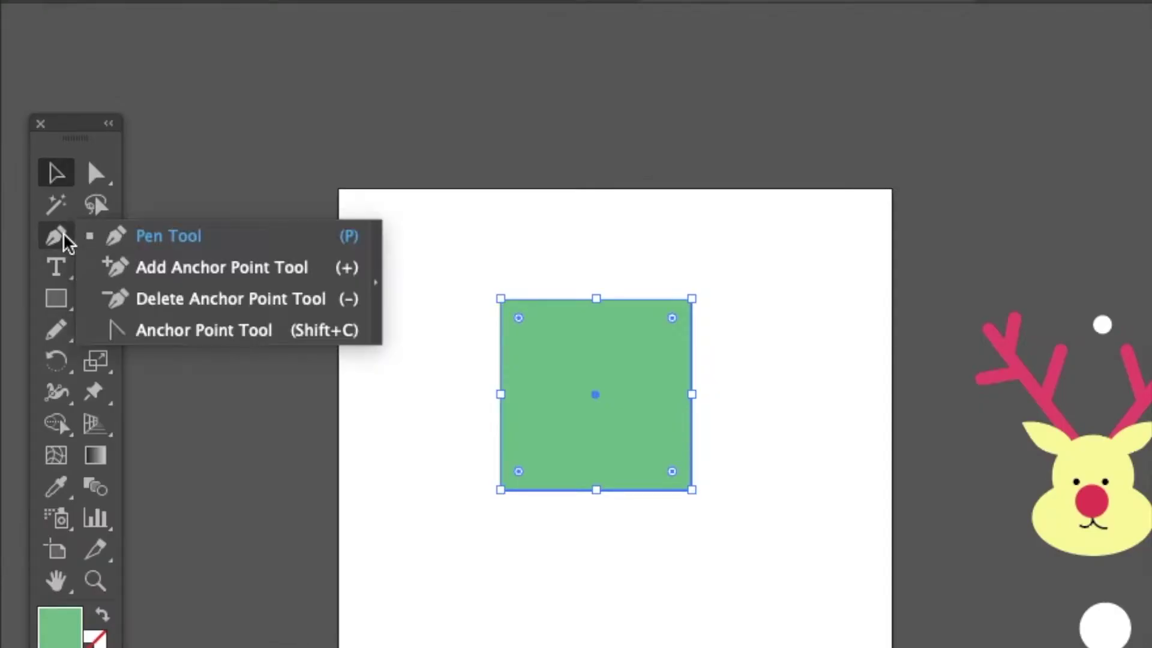
pyautogui.click(163, 300)
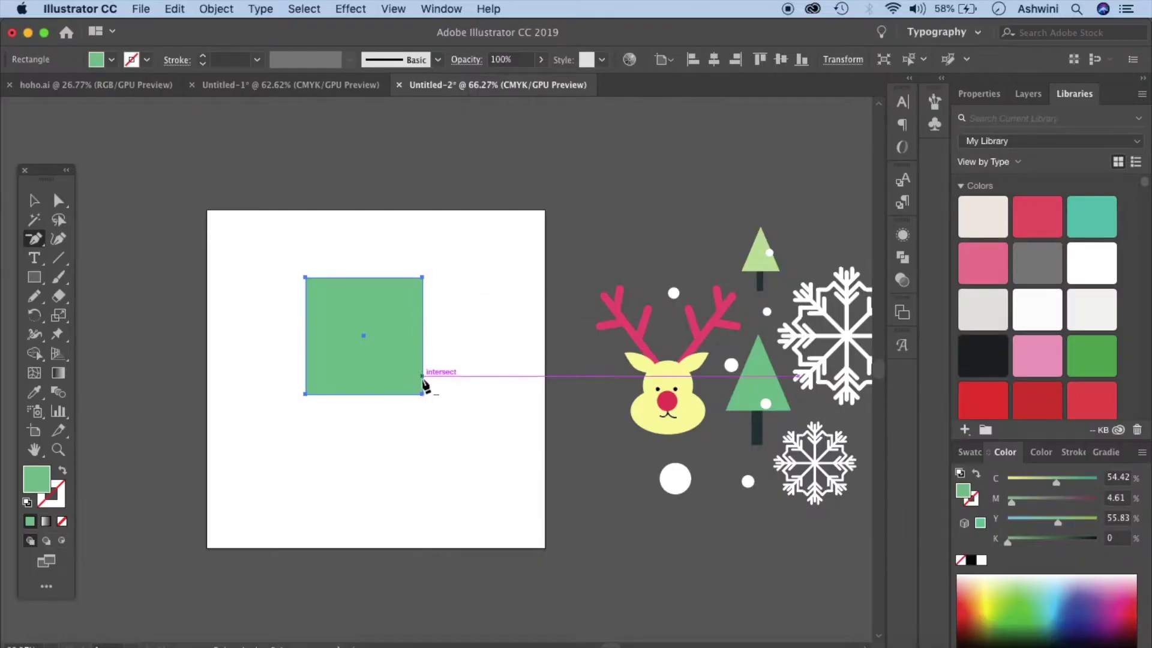
pyautogui.click(423, 395)
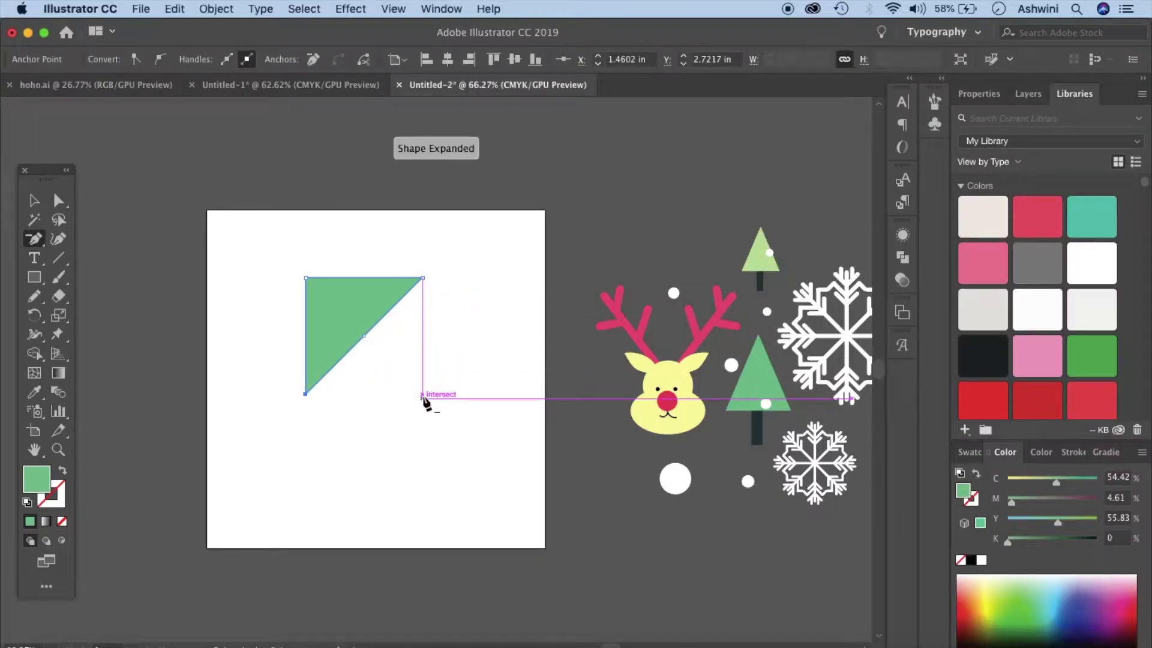
pyautogui.click(34, 200)
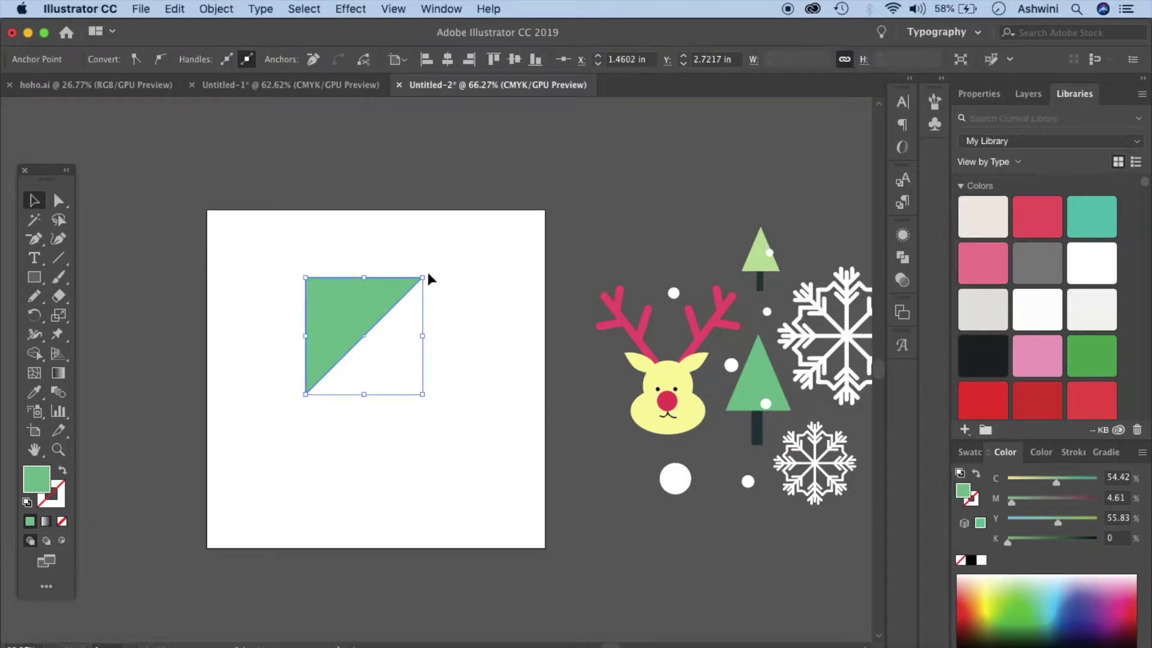
# Rotate the green triangle 45° so that its right-angle corner points straight up
pyautogui.scroll(5, 426, 269)
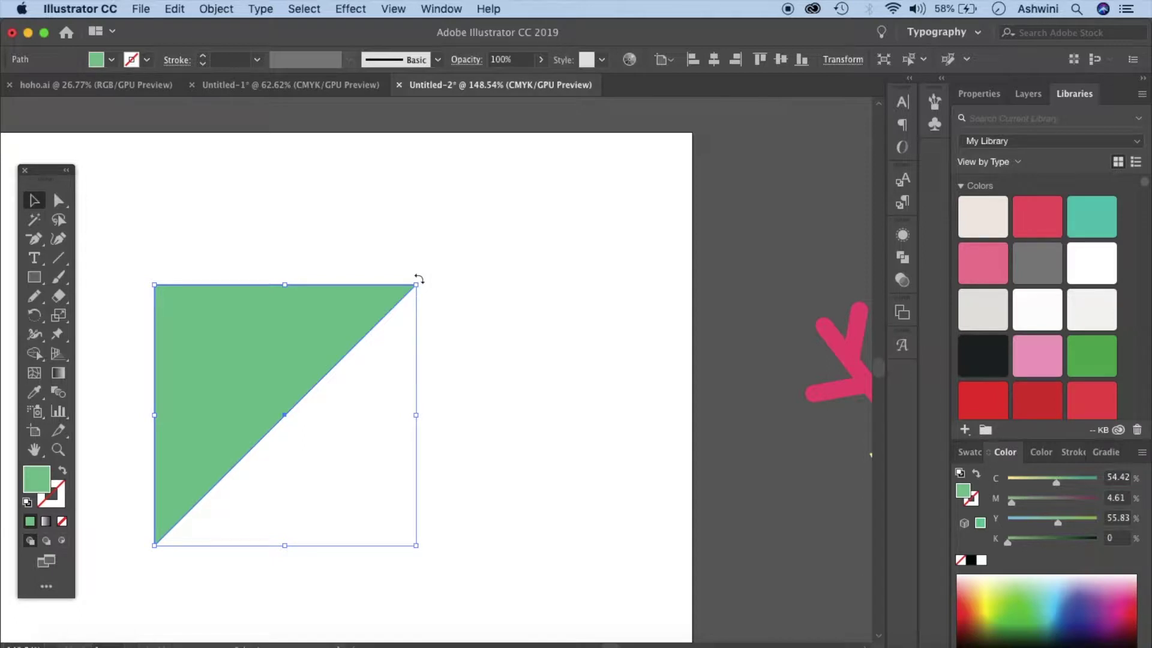
pyautogui.moveTo(445, 322); pyautogui.dragTo(467, 410)
pyautogui.click(592, 422)
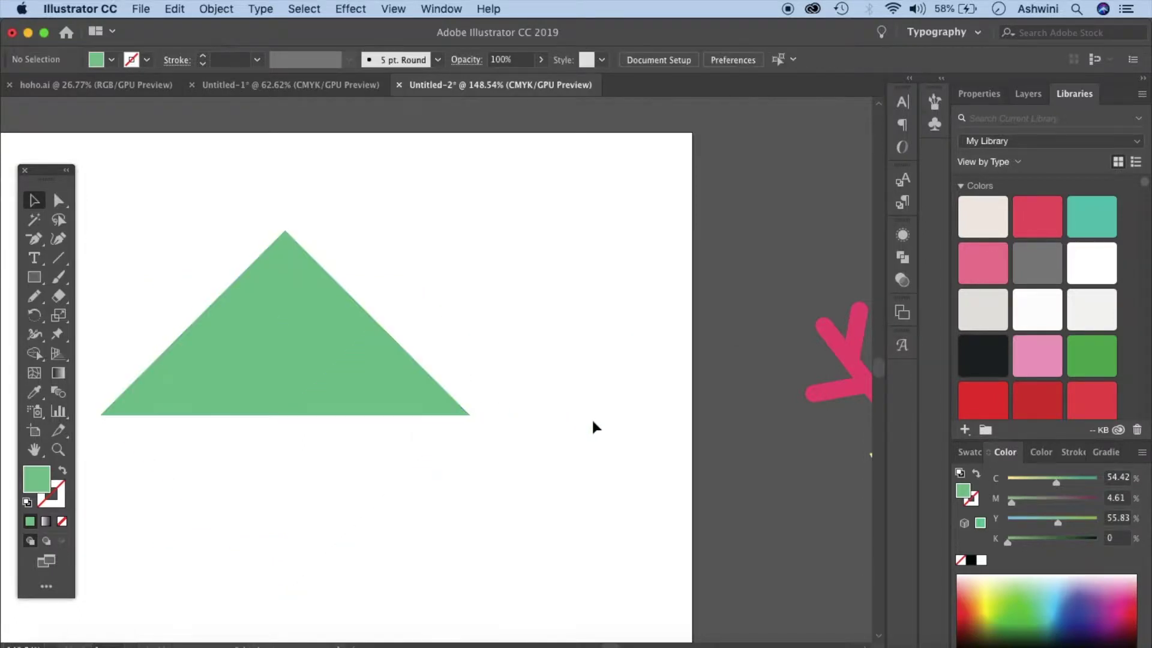
# Move the triangle's apex anchor point straight up to make a tall, narrow tree shape
pyautogui.scroll(-3, 592, 421)
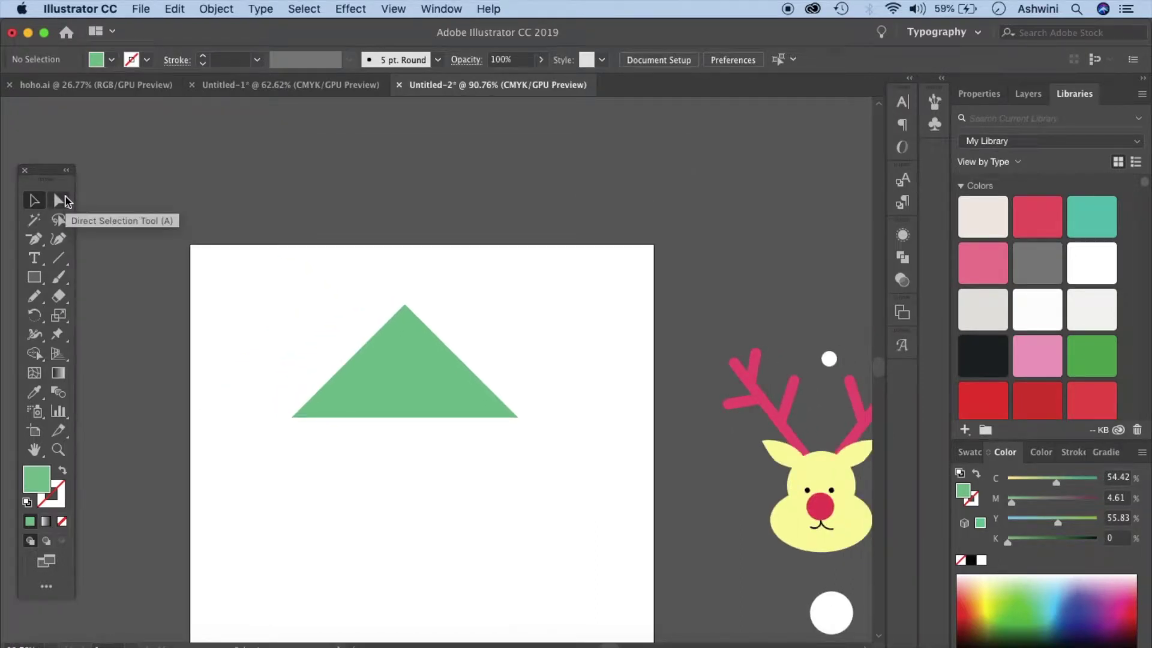
pyautogui.click(60, 200)
pyautogui.click(410, 321)
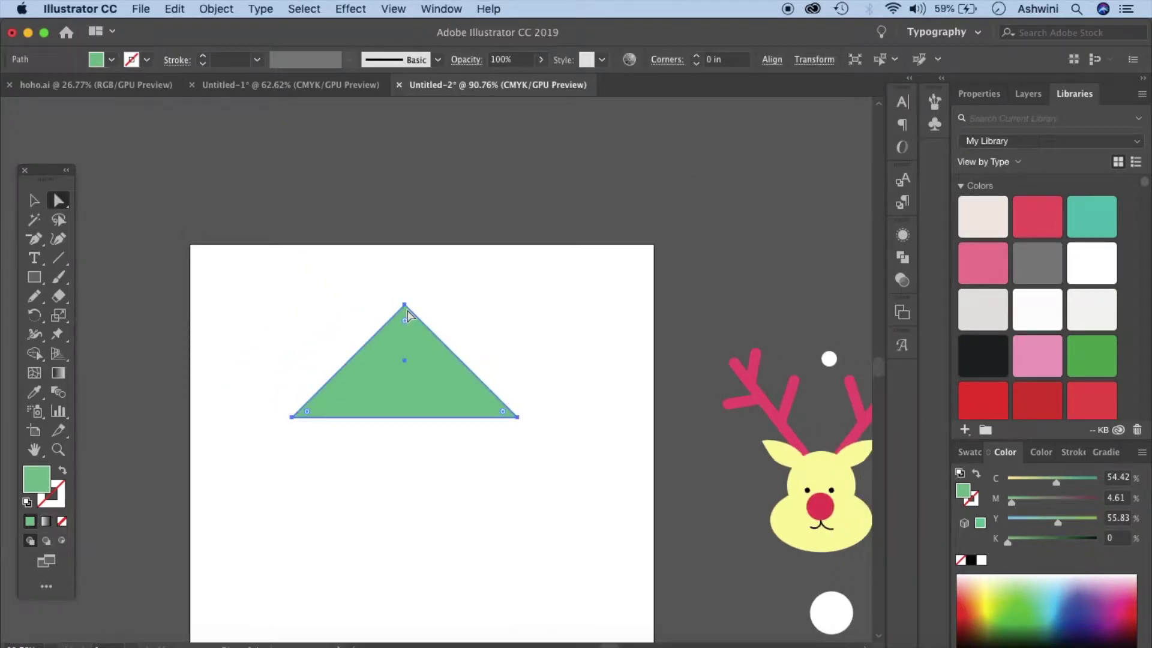
pyautogui.click(405, 306)
pyautogui.moveTo(405, 306); pyautogui.dragTo(408, 162)
# Draw a tall, narrow trunk rectangle centred under the green triangle, overlapping its base slightly
pyautogui.scroll(-3, 408, 168)
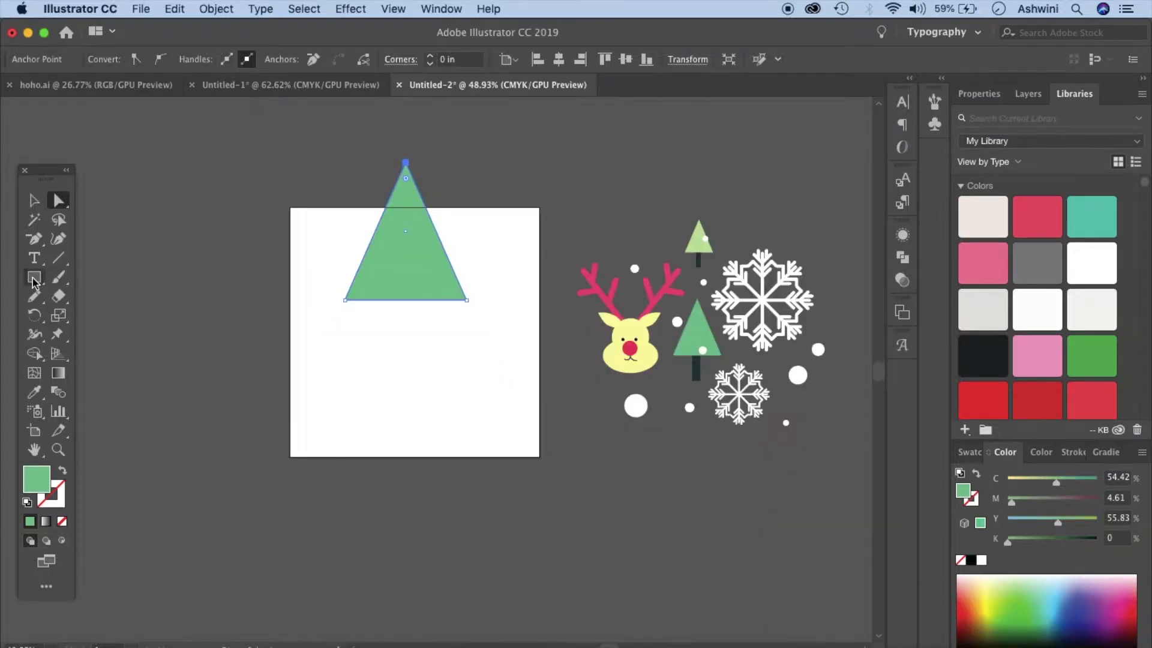
pyautogui.press('m')
pyautogui.moveTo(390, 313); pyautogui.dragTo(414, 429)
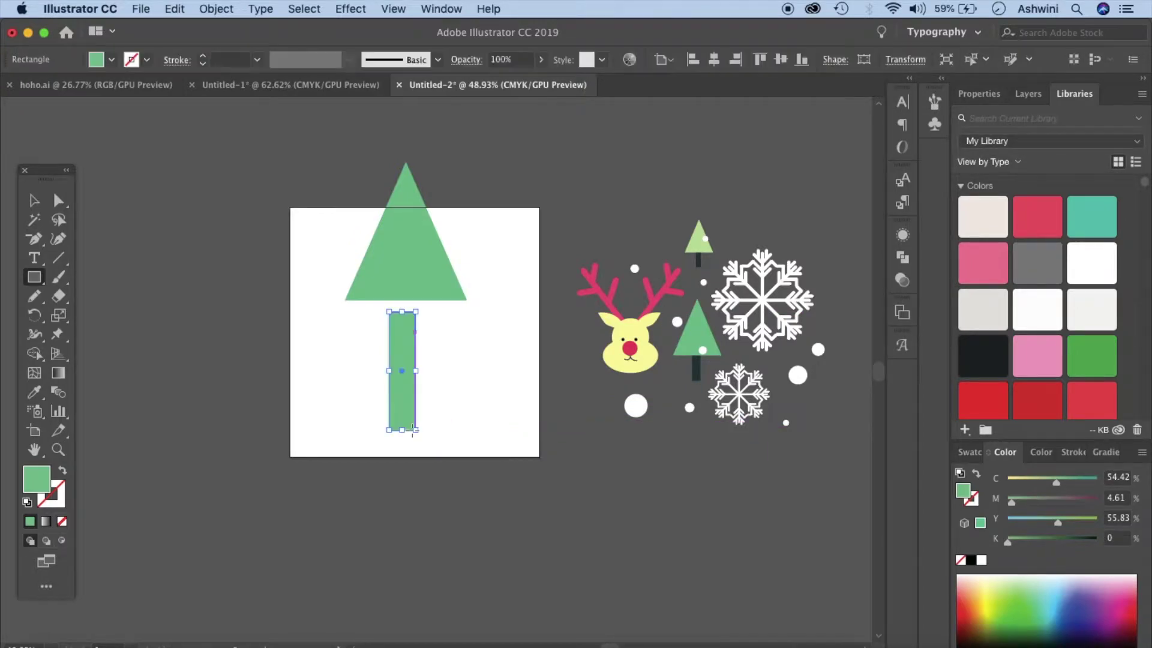
pyautogui.press('super+z')
pyautogui.moveTo(398, 291); pyautogui.dragTo(414, 401)
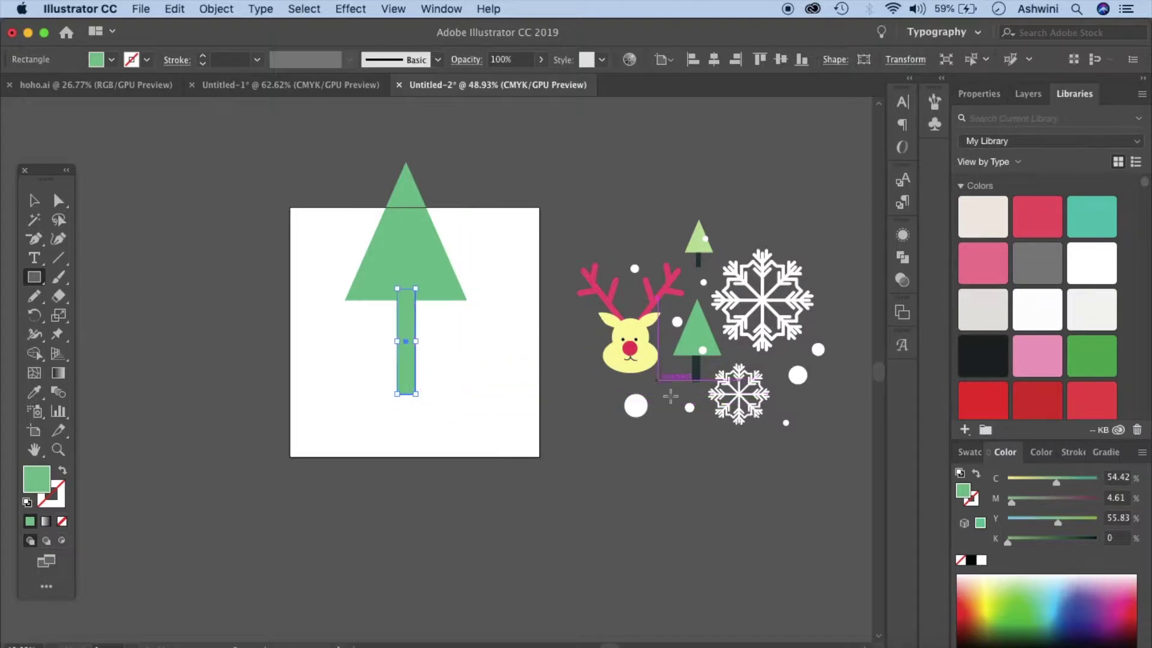
# Fill the trunk with the dark colour sampled from the reference tree's trunk and send it behind the green triangle
pyautogui.press('i')
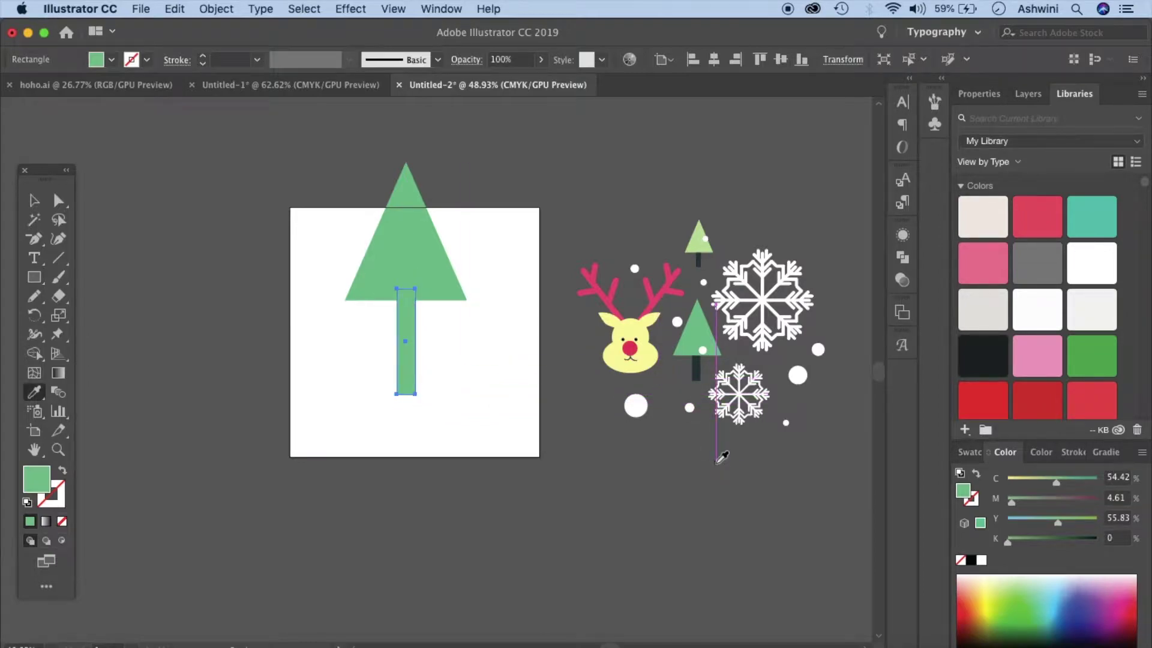
pyautogui.click(696, 367)
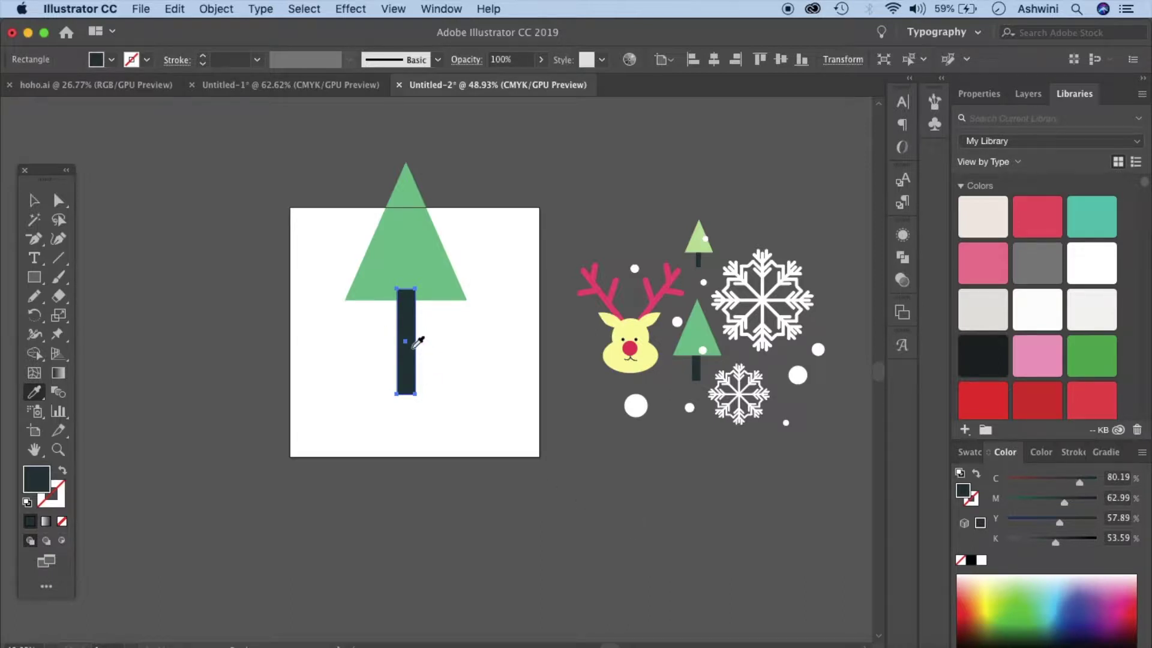
pyautogui.press('super+shift+bracketleft')
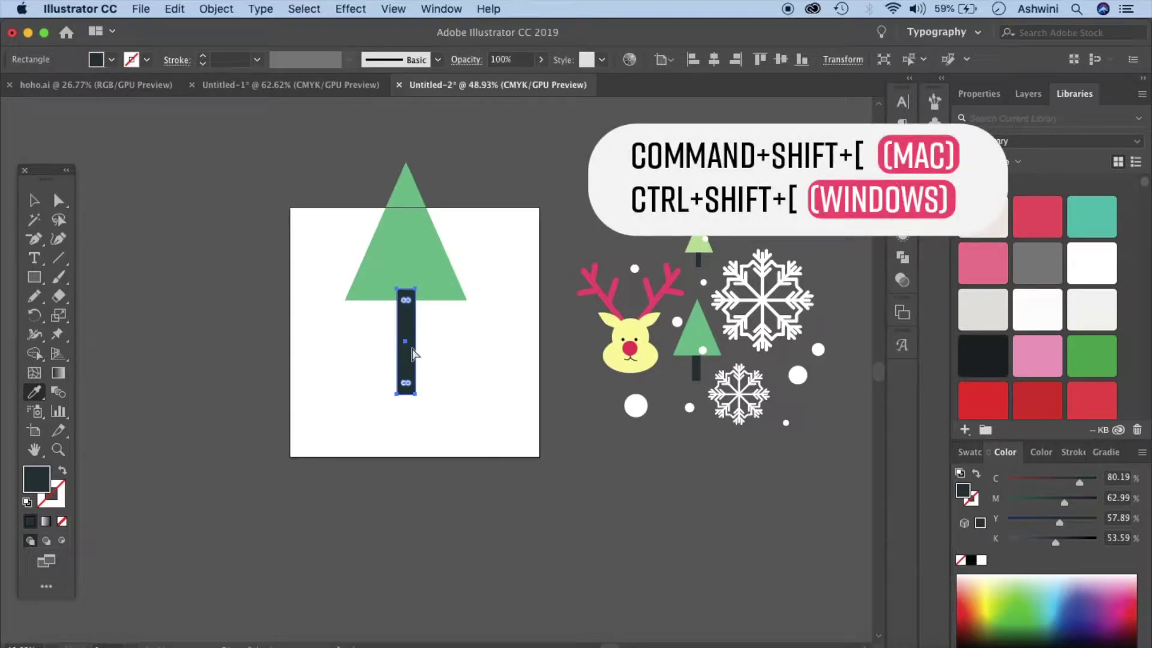
pyautogui.press('super+shift+bracketleft')
# Duplicate the whole tree by copying and pasting, and place the copy below and to the right of the original
pyautogui.press('v')
pyautogui.moveTo(340, 147); pyautogui.dragTo(480, 435)
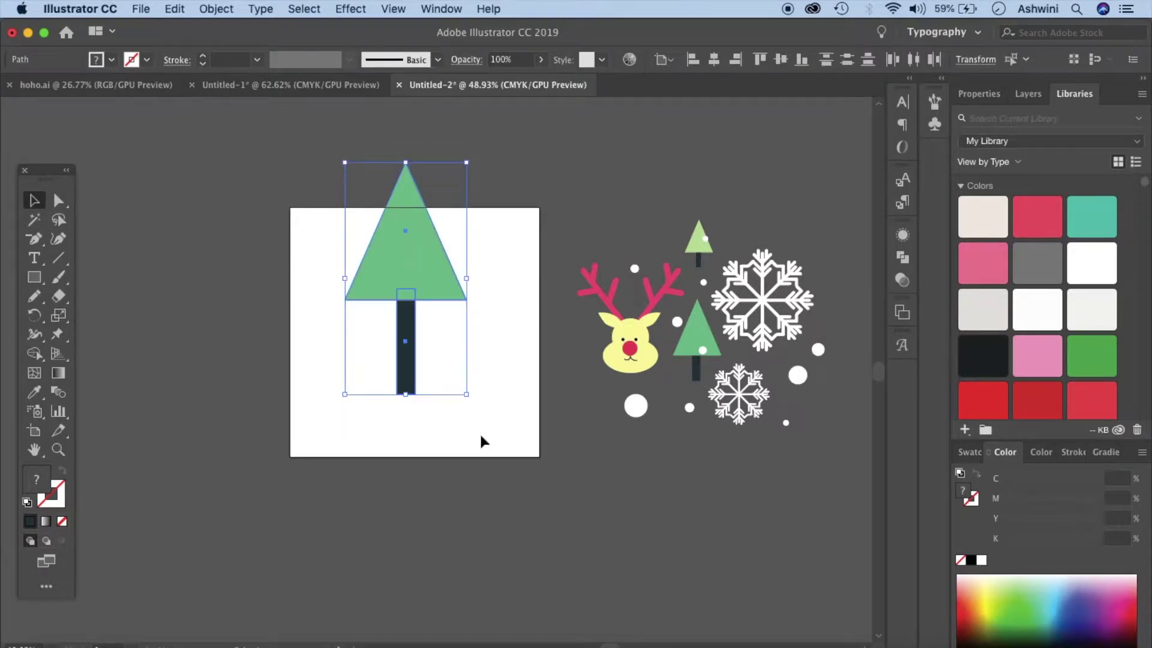
pyautogui.press('a')
pyautogui.press('super+c')
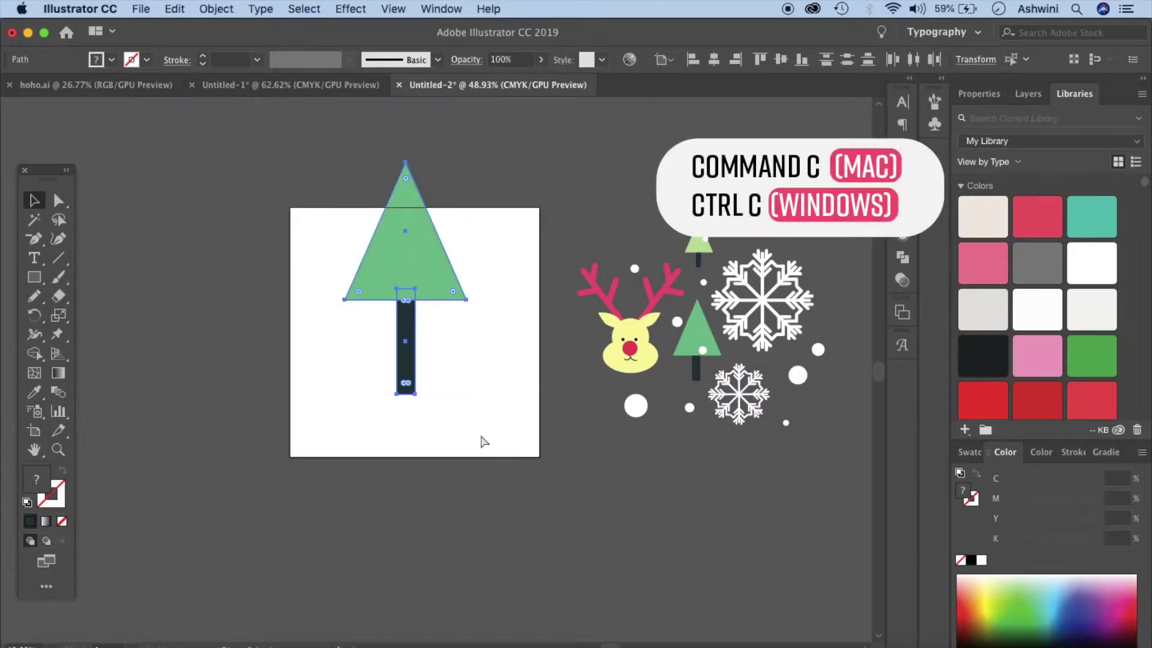
pyautogui.press('super+v')
pyautogui.press('v')
pyautogui.moveTo(462, 377); pyautogui.dragTo(592, 481)
# Group the original tree's triangle and trunk
pyautogui.moveTo(340, 143); pyautogui.dragTo(462, 399)
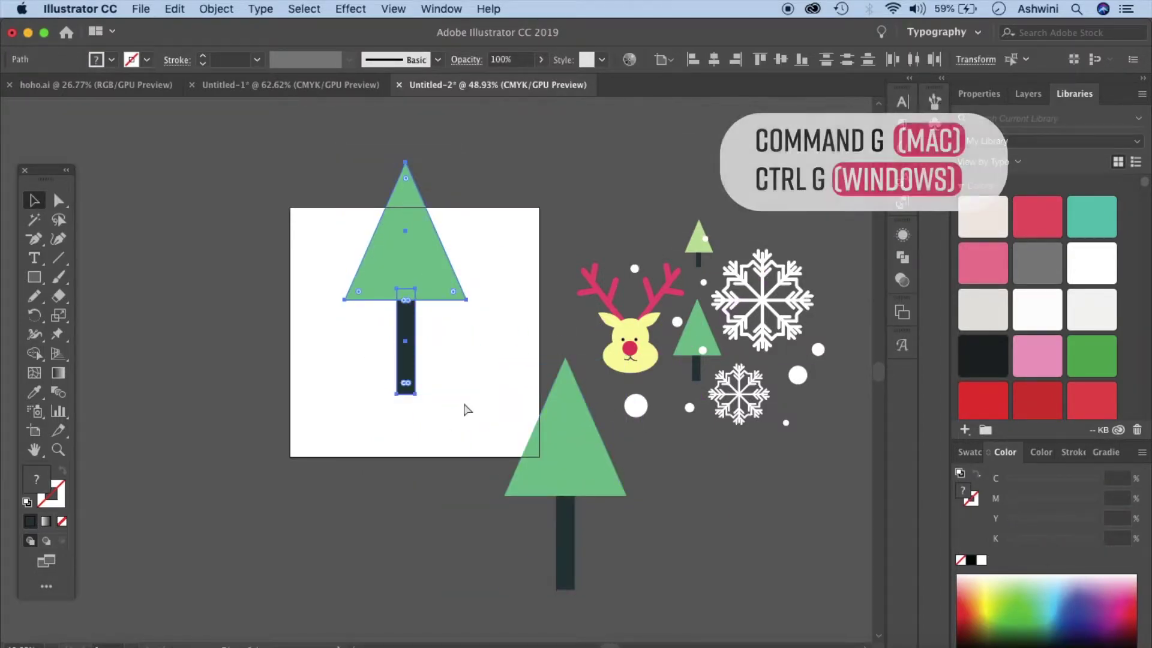
pyautogui.press('super+g')
pyautogui.click(647, 444)
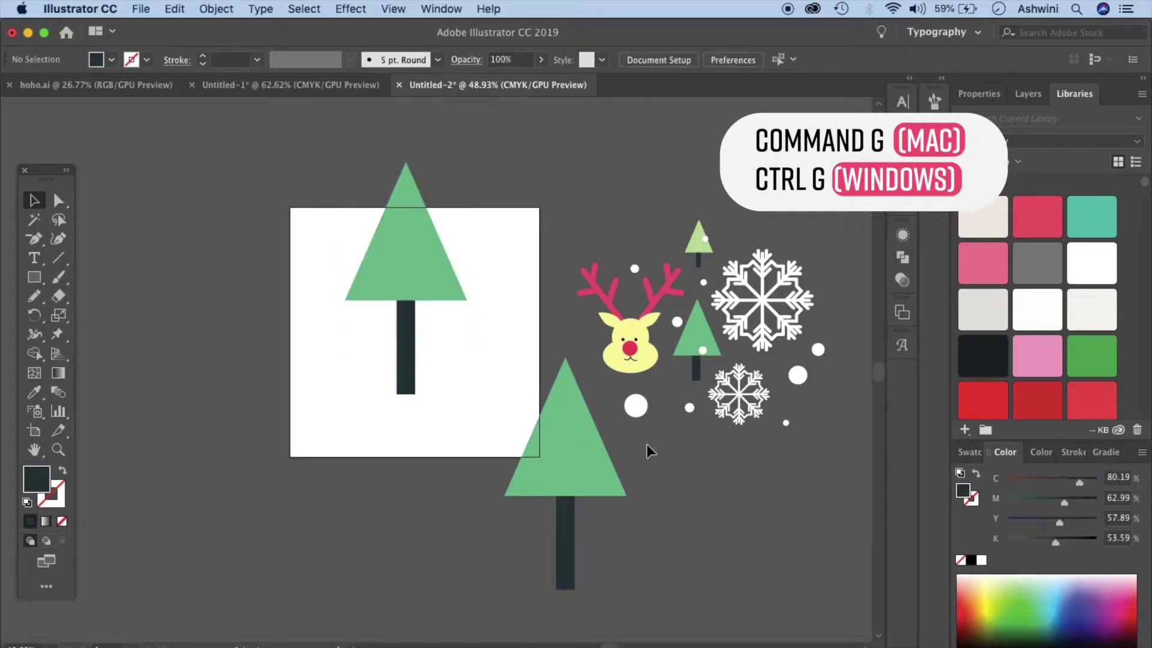
# Recolour the duplicate tree's triangle with the light green sampled from the small reference tree
pyautogui.click(579, 451)
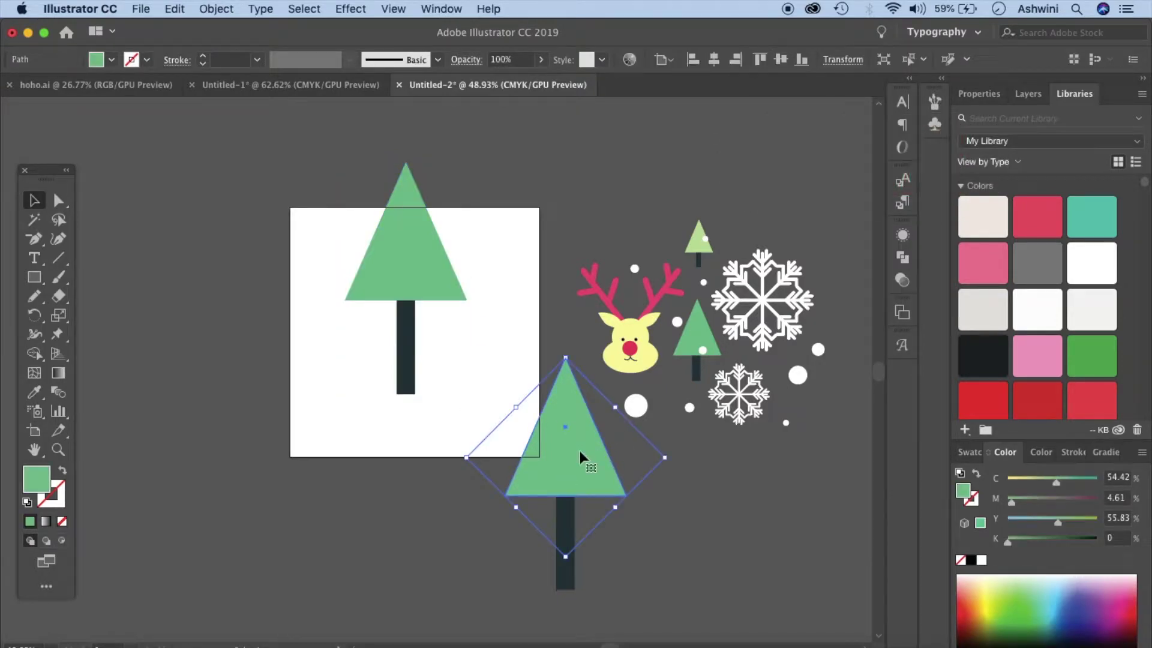
pyautogui.press('i')
pyautogui.click(702, 235)
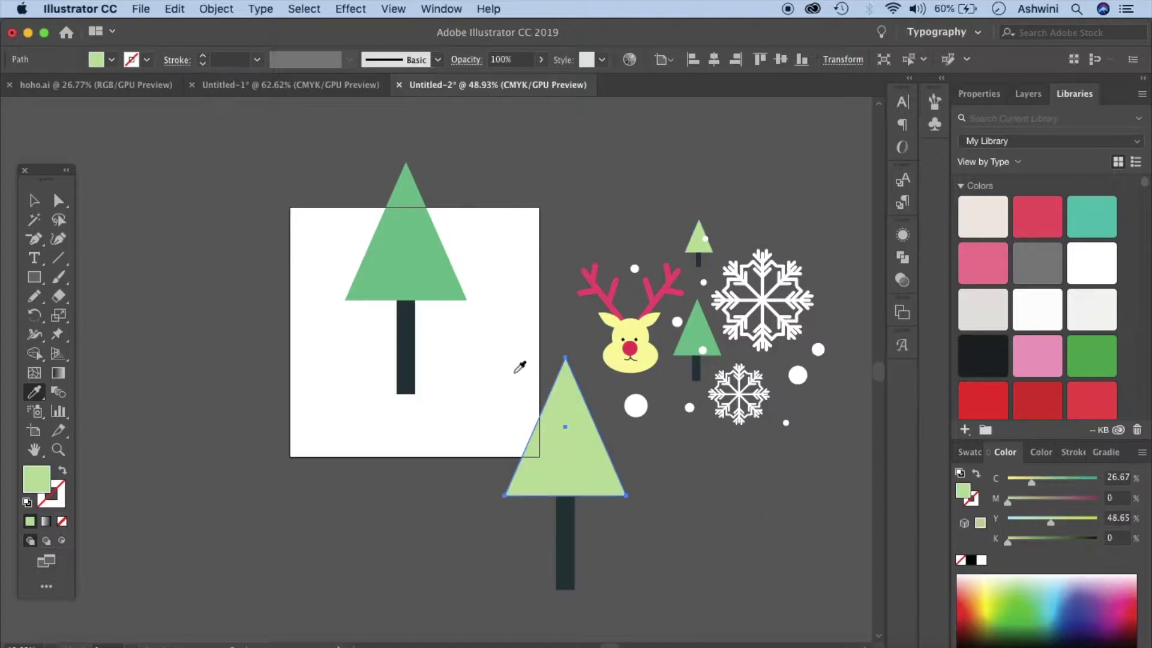
pyautogui.click(34, 200)
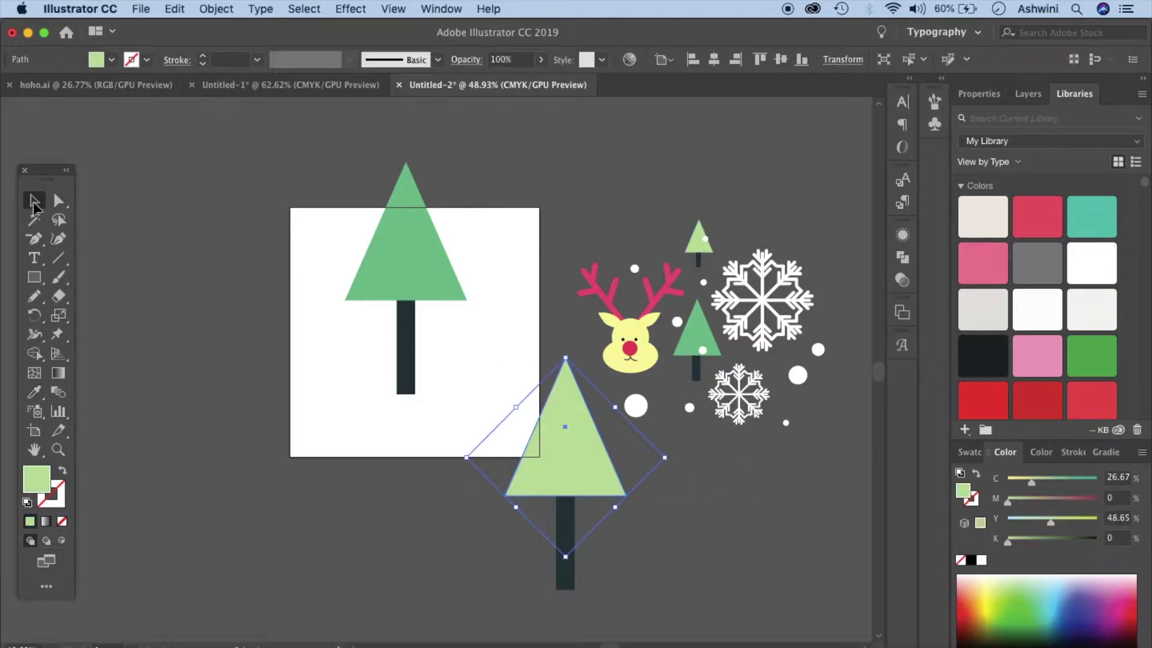
# Group the light green tree's triangle with its trunk
pyautogui.keyDown('shift'); pyautogui.click(580, 574); pyautogui.keyUp('shift')
pyautogui.hotkey('ctrl', 'g')
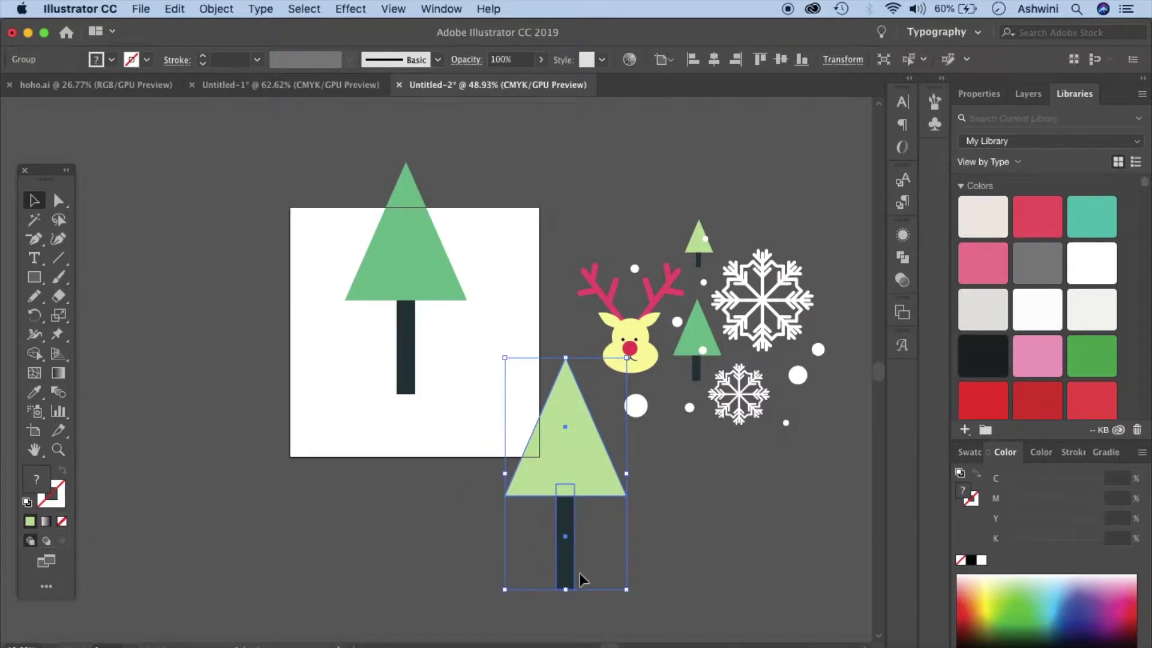
# Scale down both trees, the light green one smaller, and place them side by side above the artboard
pyautogui.scroll(-1, 580, 573)
pyautogui.moveTo(620, 586); pyautogui.dragTo(538, 432)
pyautogui.moveTo(523, 411); pyautogui.dragTo(519, 158)
pyautogui.moveTo(382, 196); pyautogui.dragTo(416, 350)
pyautogui.moveTo(403, 265); pyautogui.dragTo(483, 199)
pyautogui.click(703, 190)
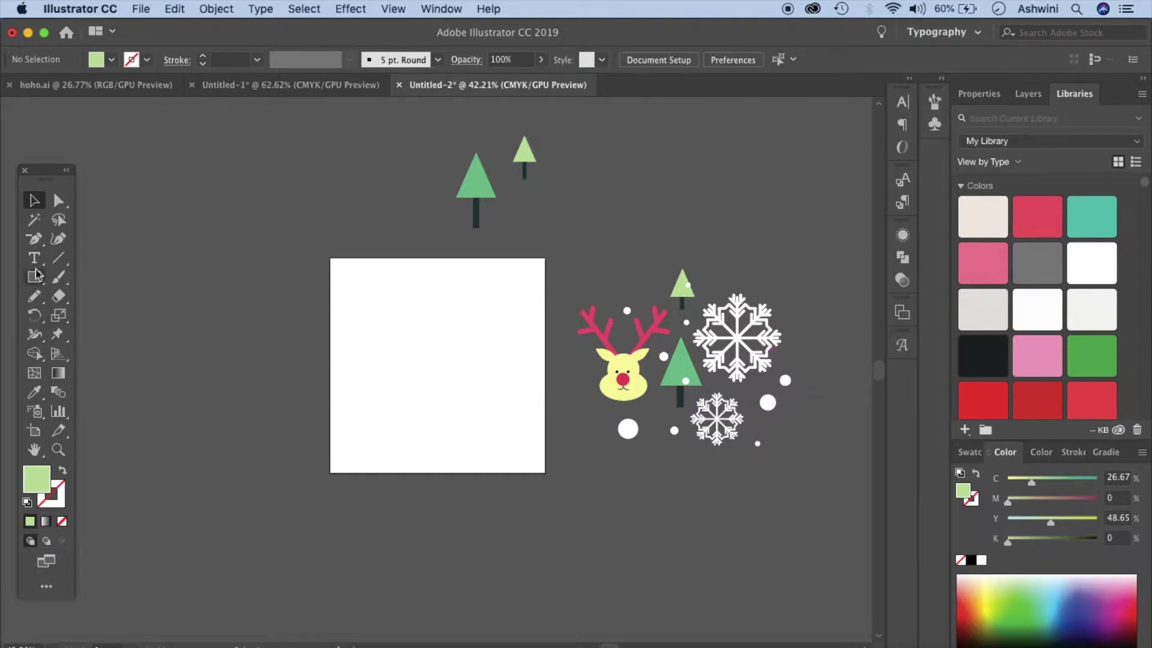
# Draw a vertical line with a light green stroke and no fill on the artboard, and show the Stroke options
pyautogui.click(57, 261)
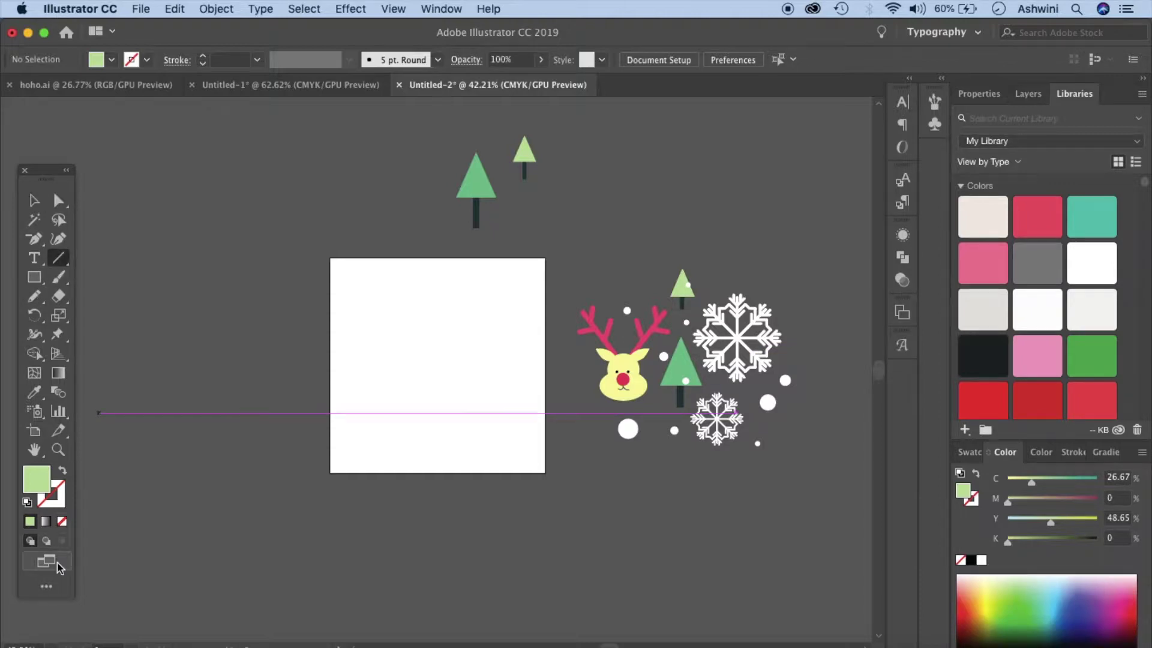
pyautogui.click(63, 472)
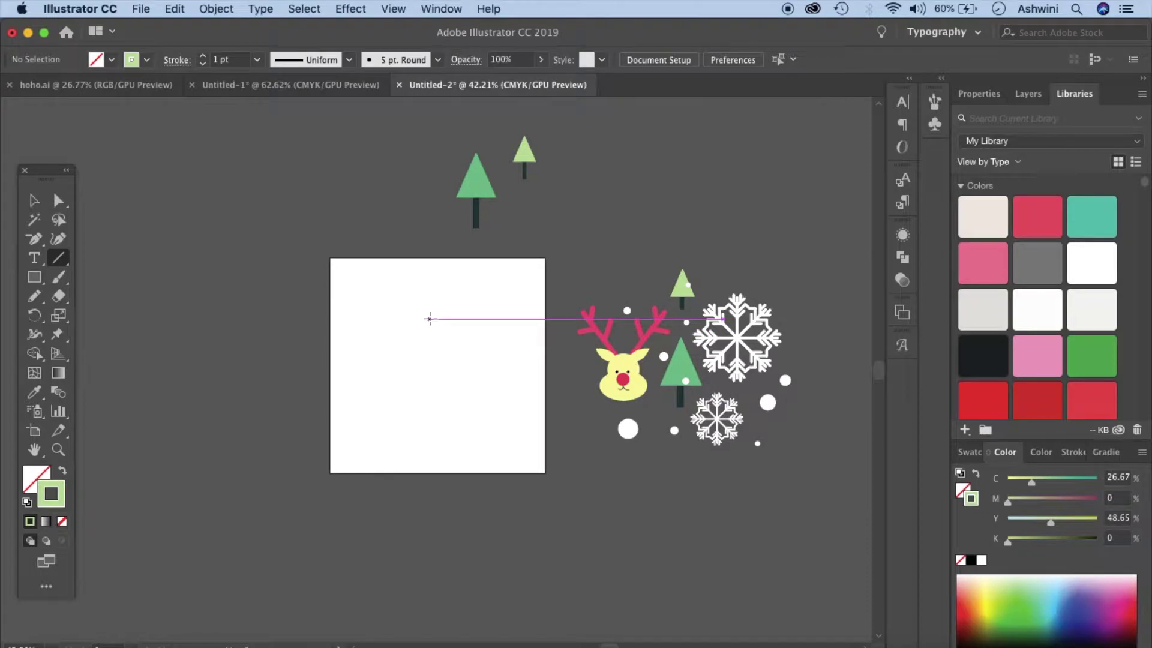
pyautogui.moveTo(430, 319); pyautogui.dragTo(430, 402)
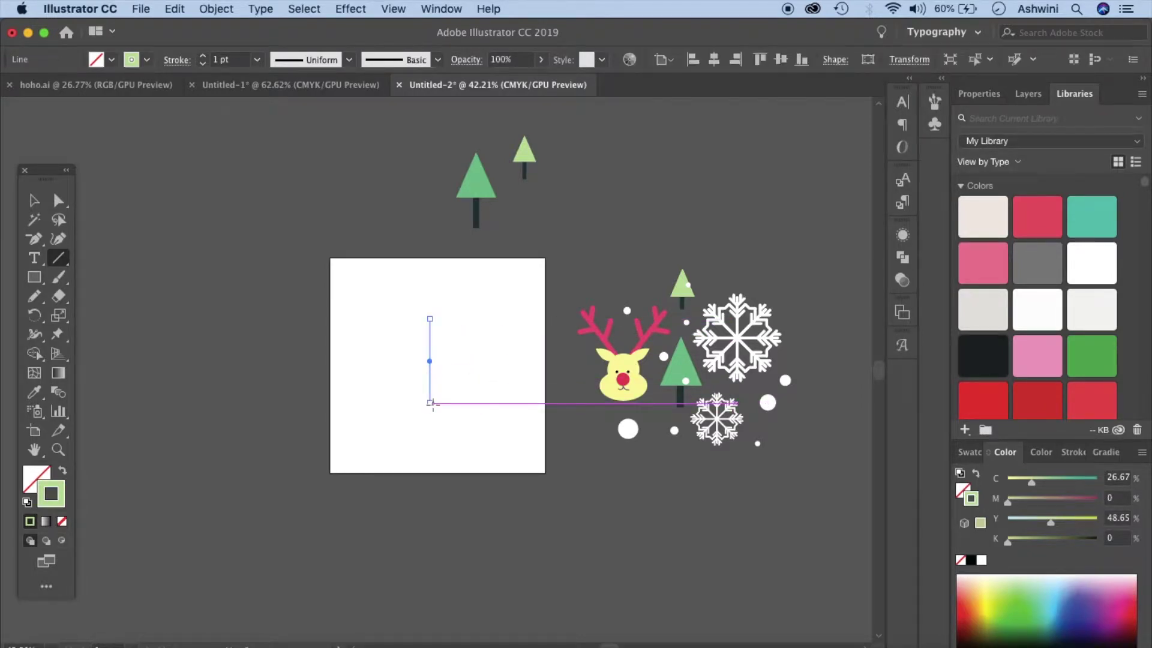
pyautogui.scroll(5, 431, 401)
pyautogui.scroll(-2, 431, 400)
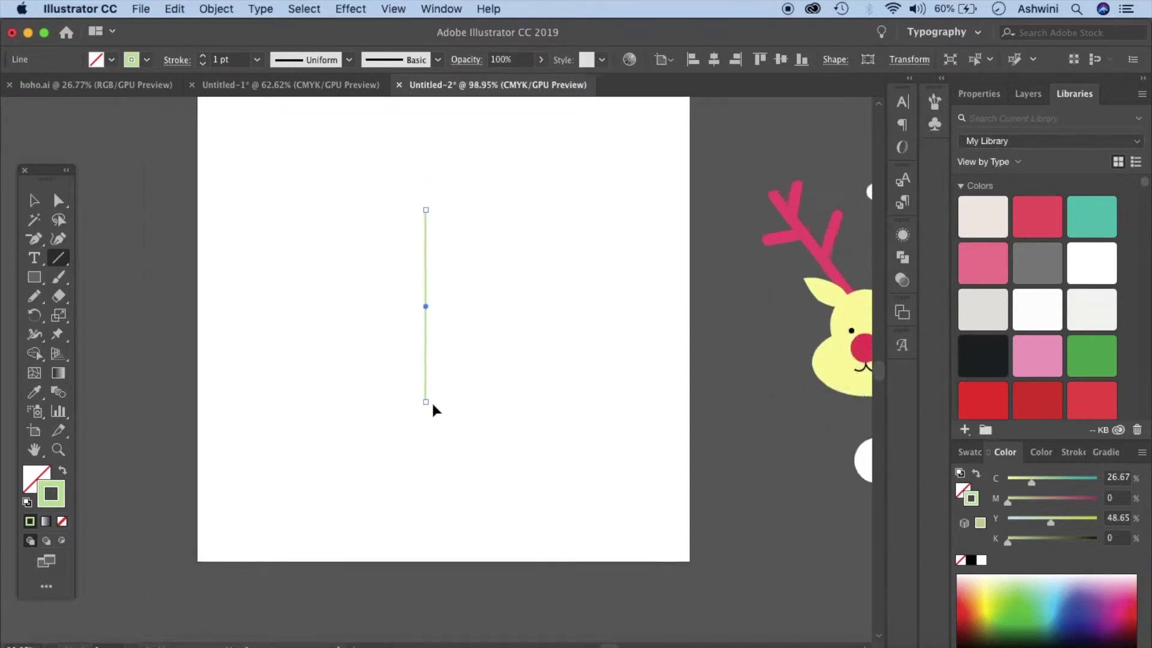
pyautogui.click(1073, 452)
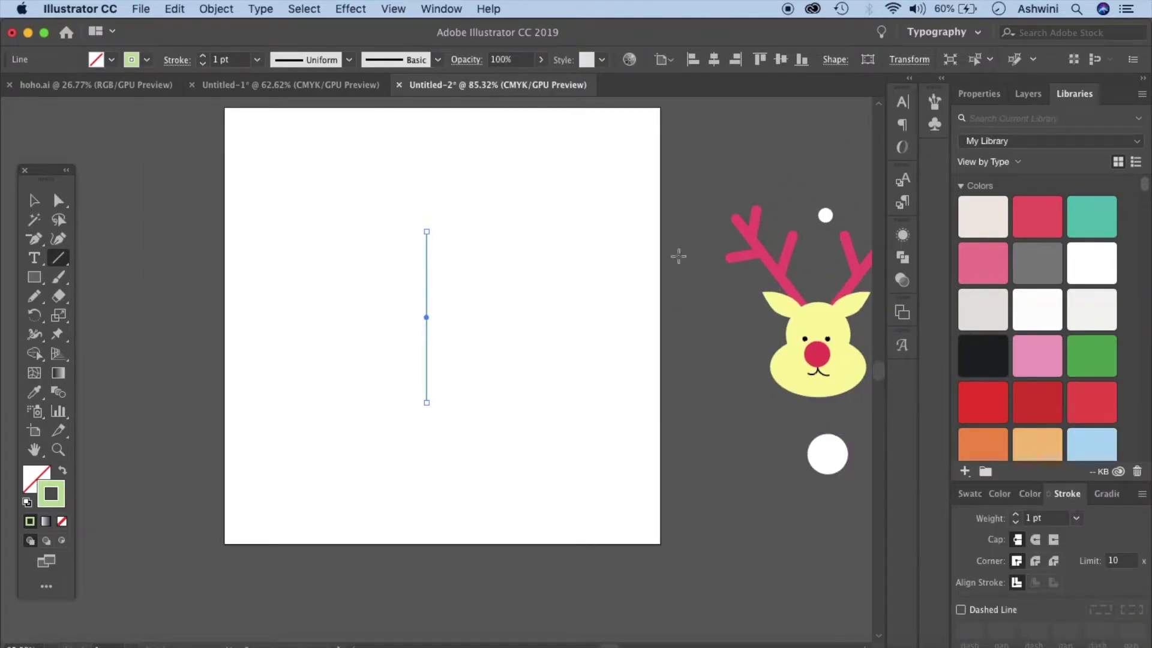
pyautogui.click(441, 9)
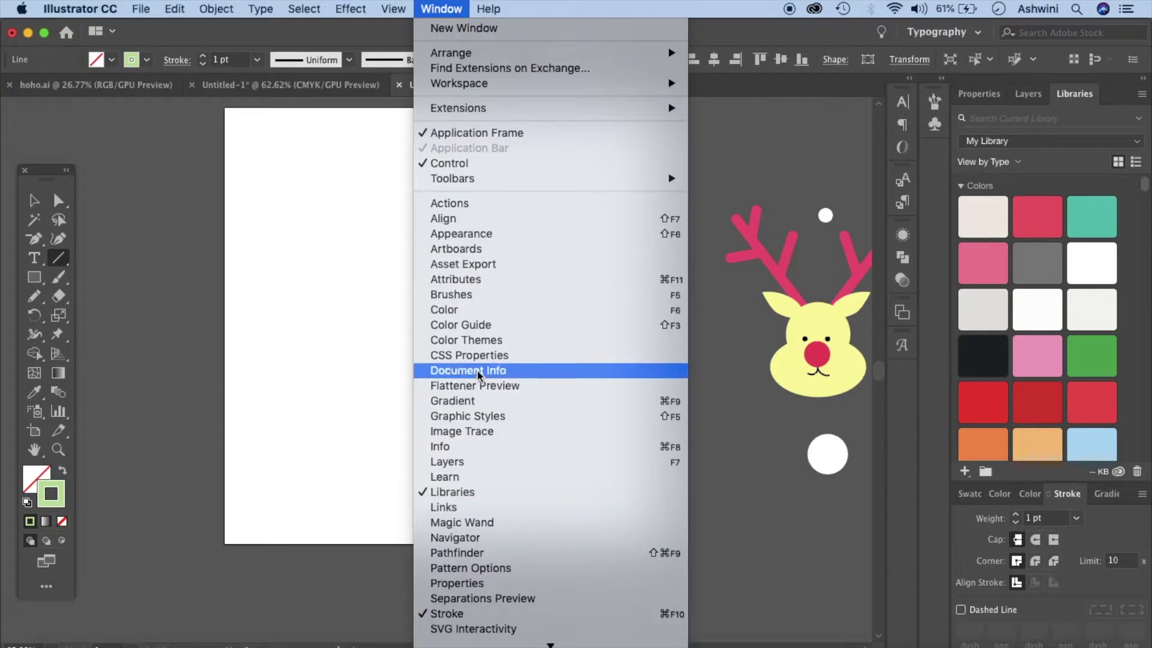
pyautogui.scroll(-5, 484, 436)
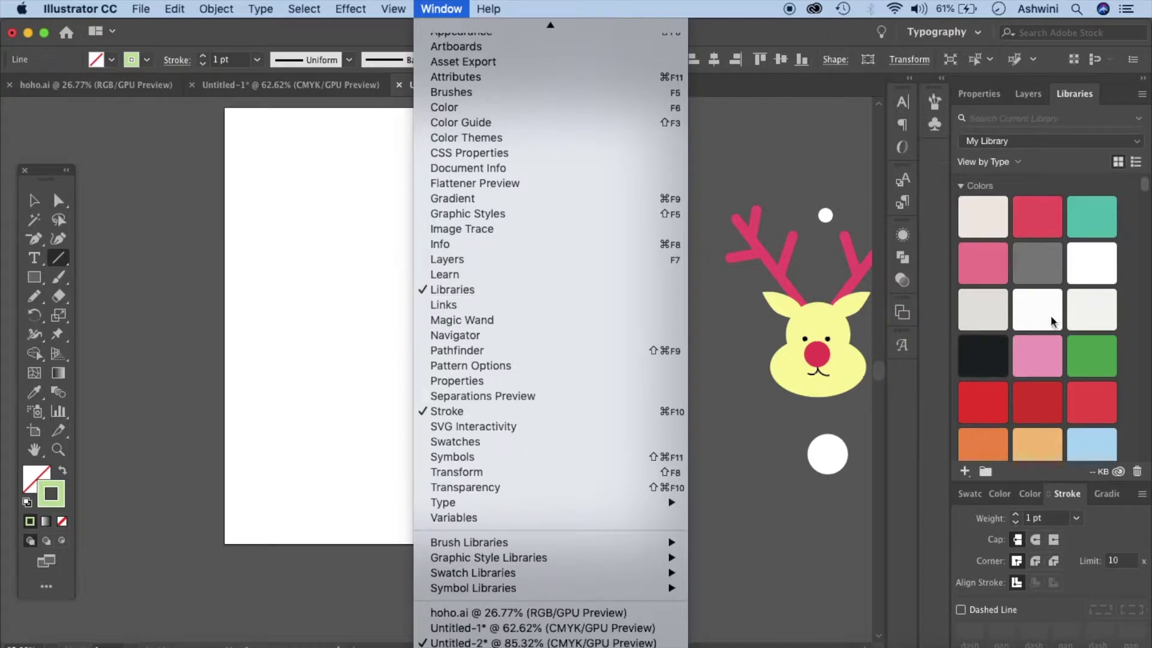
pyautogui.scroll(3, 606, 309)
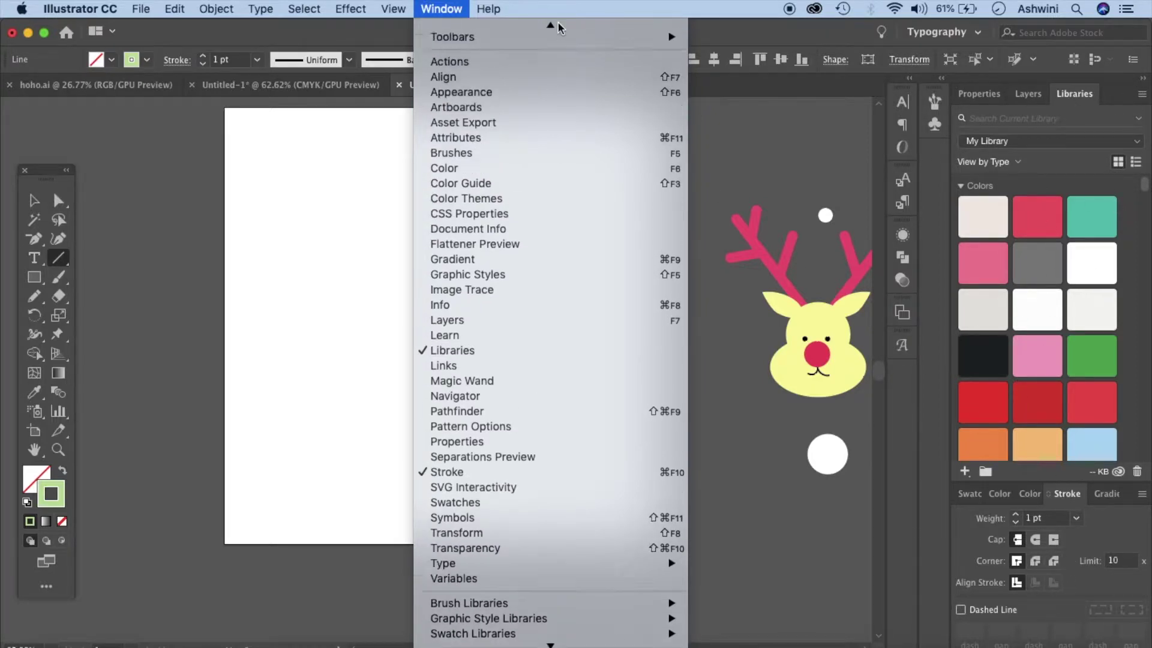
pyautogui.click(758, 486)
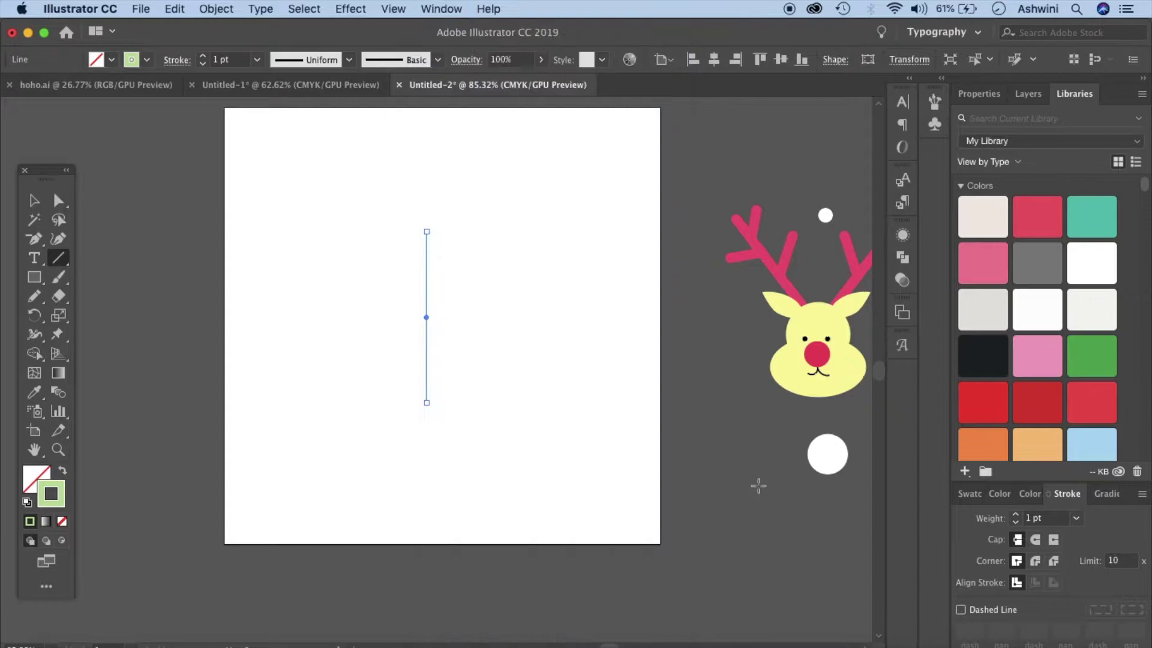
# Set the line's stroke weight to 3 pt with a round cap and round corner join
pyautogui.click(1076, 518)
pyautogui.click(1099, 220)
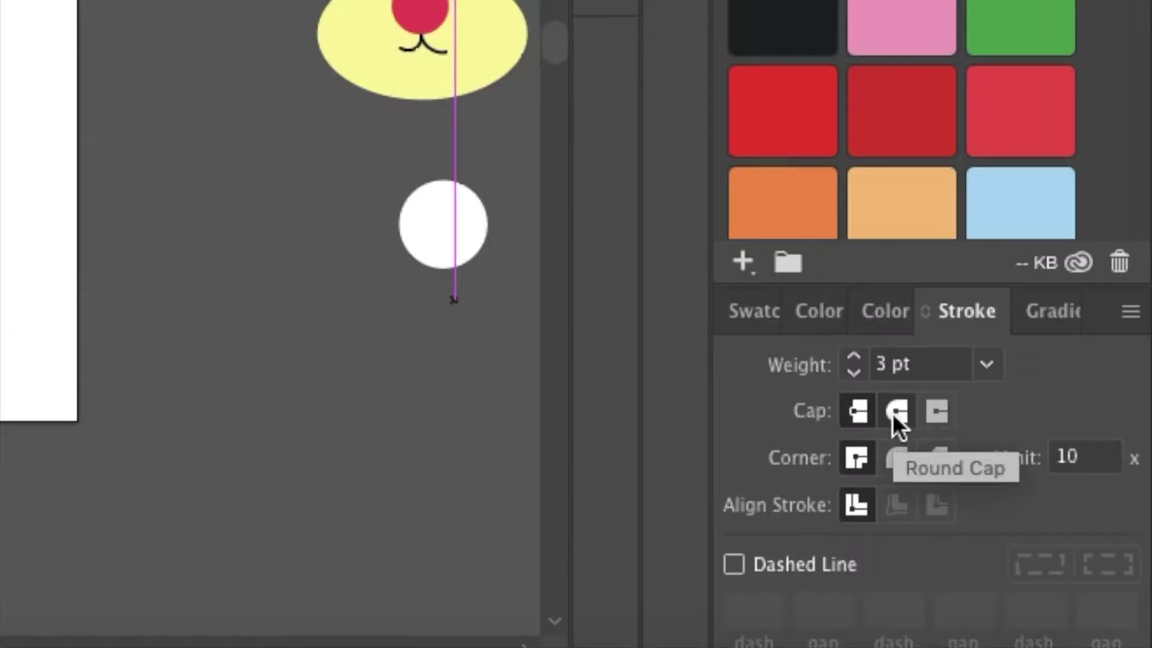
pyautogui.click(891, 413)
pyautogui.click(898, 456)
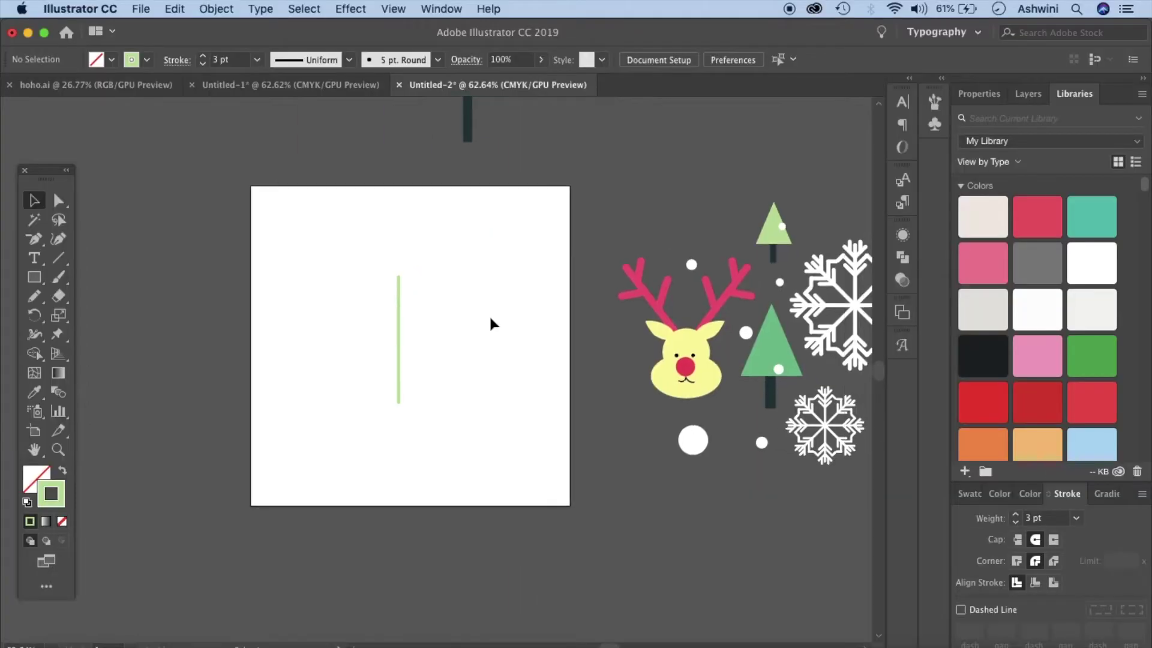
# Draw three parallel diagonal branches rising to the right from the upper part of the vertical line
pyautogui.scroll(2, 489, 318)
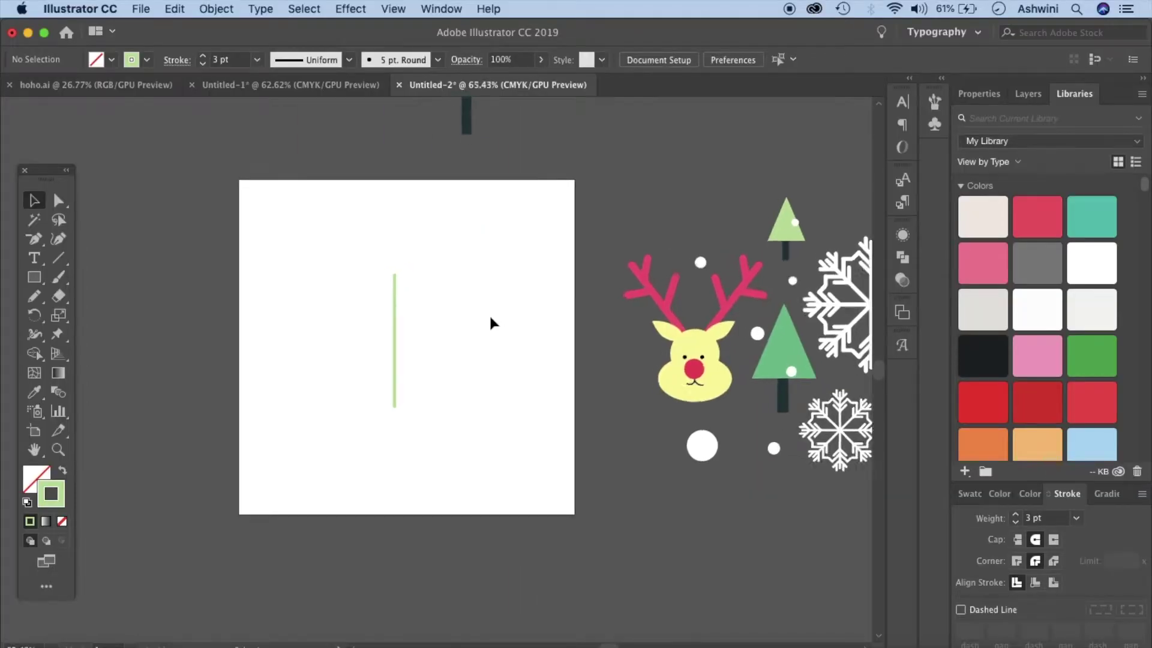
pyautogui.click(58, 258)
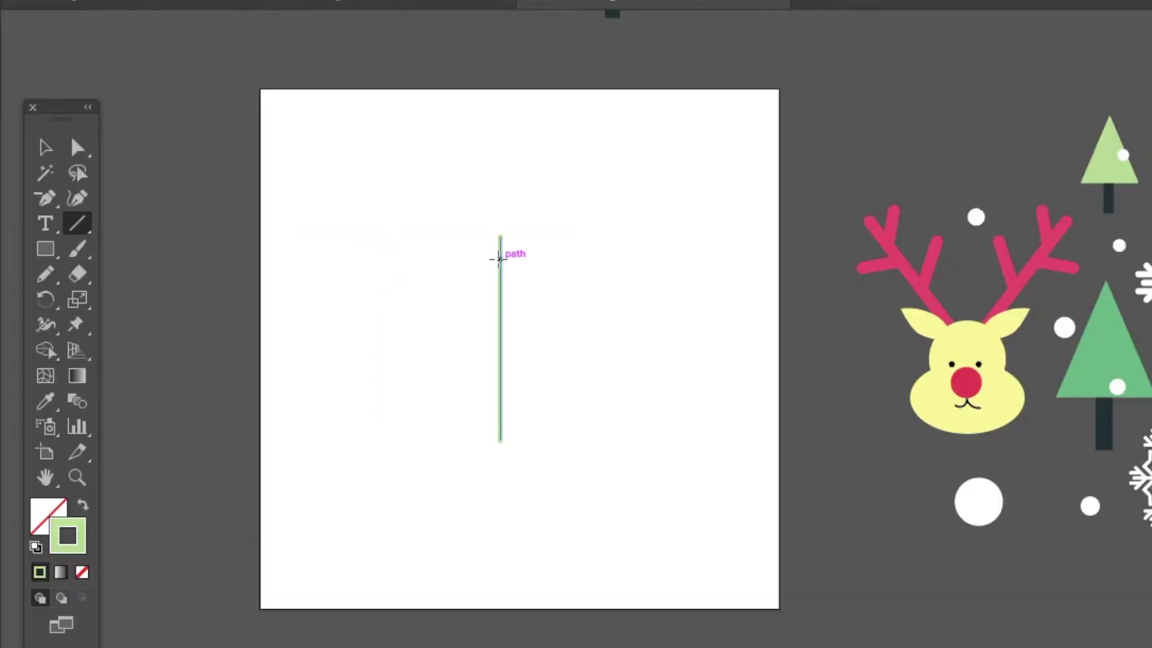
pyautogui.moveTo(498, 257); pyautogui.dragTo(523, 236)
pyautogui.hscroll(4, 382, 331)
pyautogui.scroll(2, 381, 331)
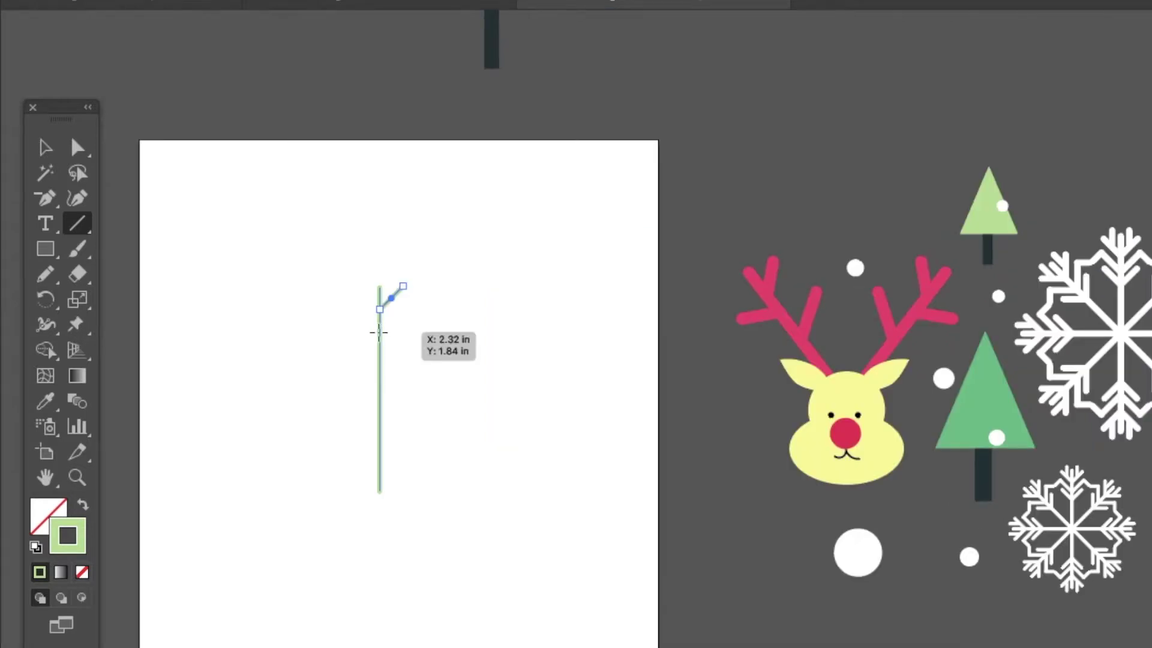
pyautogui.moveTo(379, 331); pyautogui.dragTo(405, 306)
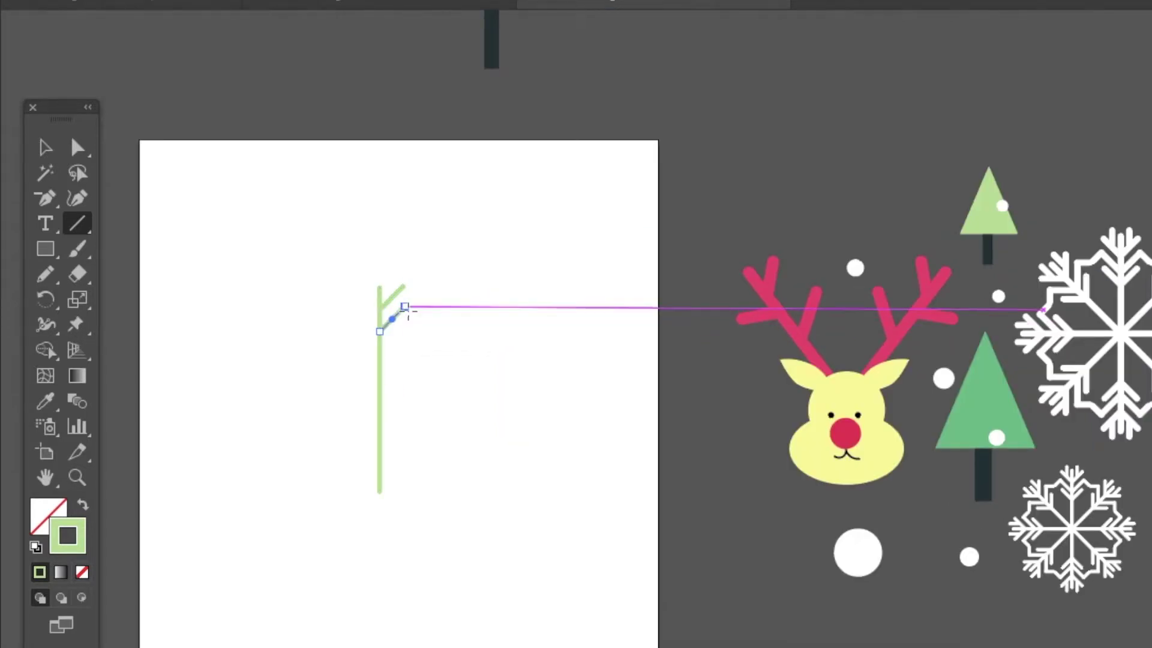
pyautogui.moveTo(380, 351); pyautogui.dragTo(402, 328)
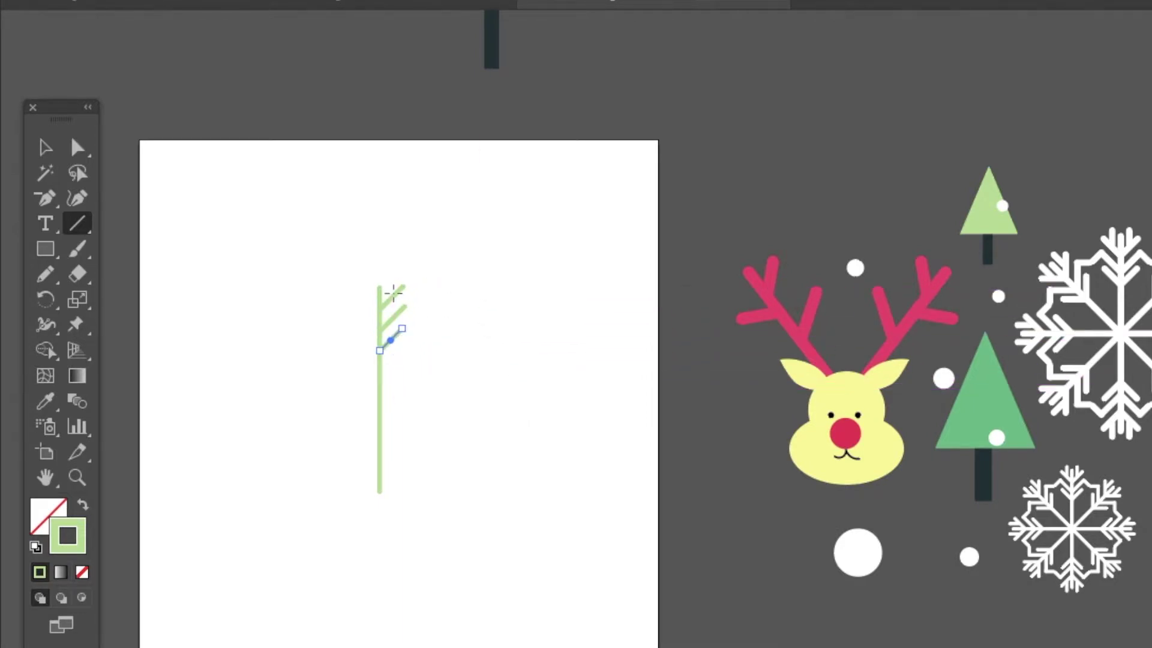
# Draw a short vertical twig rising from the middle of the topmost diagonal branch
pyautogui.scroll(1, 392, 292)
pyautogui.moveTo(391, 300); pyautogui.dragTo(391, 261)
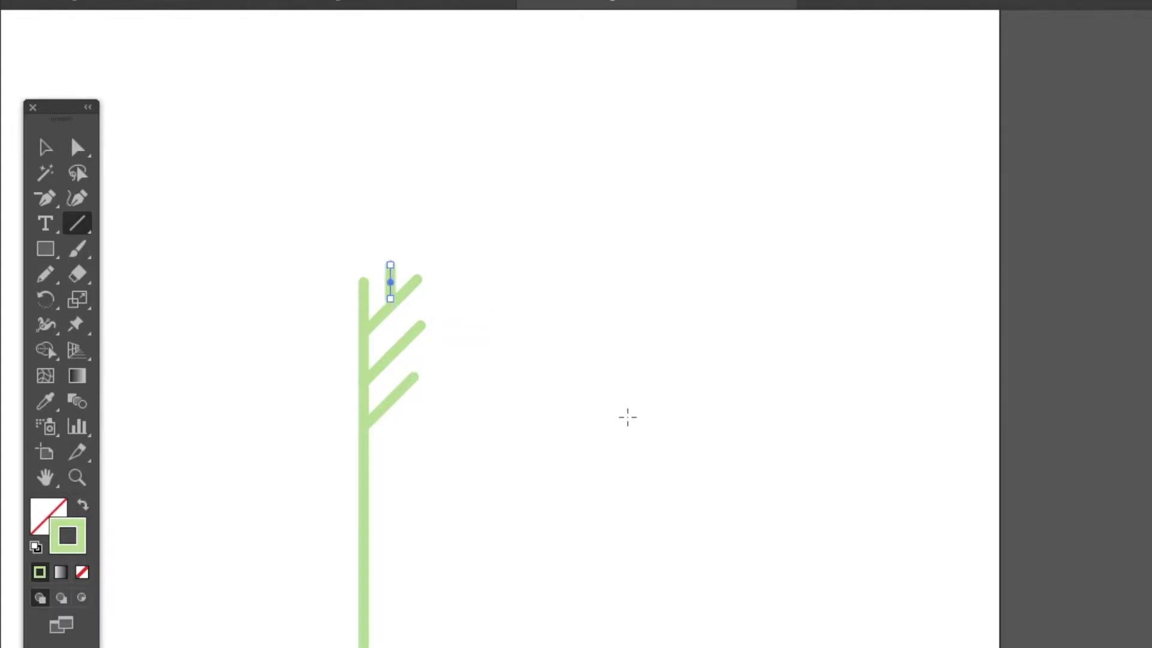
pyautogui.scroll(-2, 628, 416)
pyautogui.scroll(2, 628, 416)
pyautogui.scroll(-1, 630, 418)
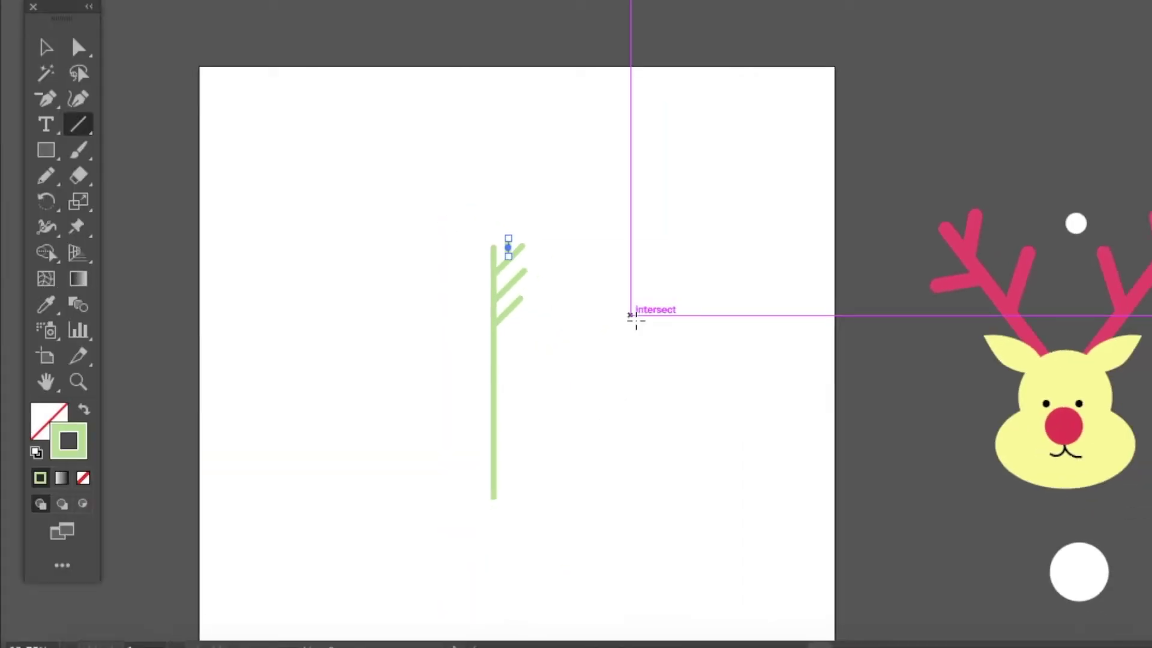
# Reflect a copy of the three diagonal branches and the short twig across the vertical axis
pyautogui.click(47, 50)
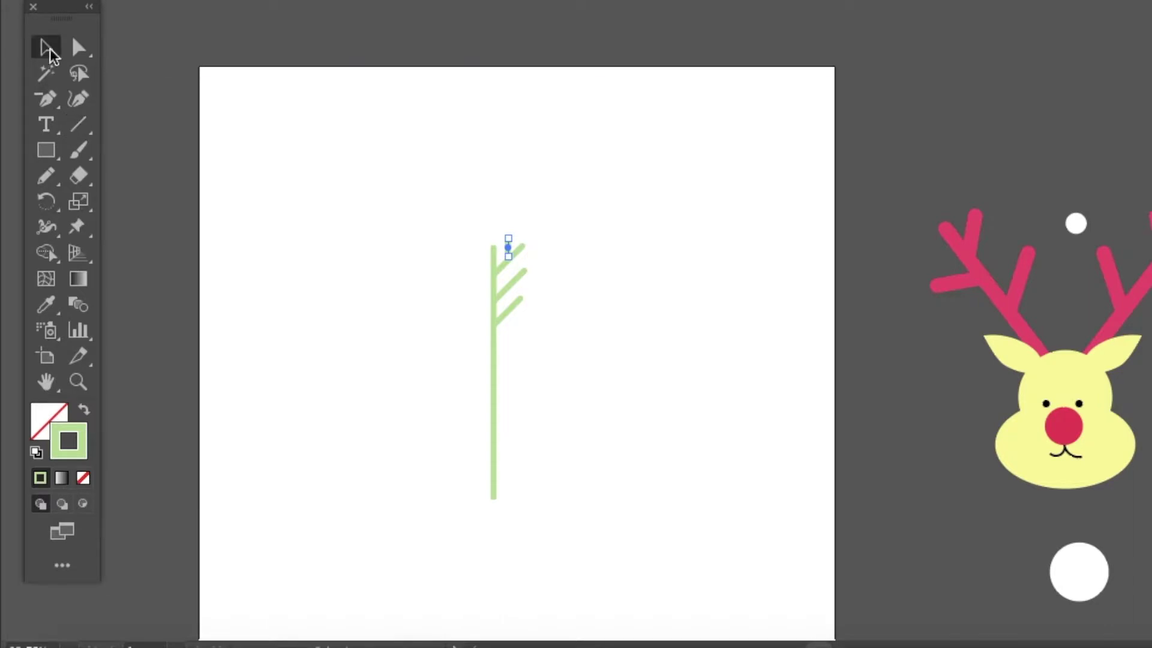
pyautogui.moveTo(564, 321); pyautogui.dragTo(507, 342)
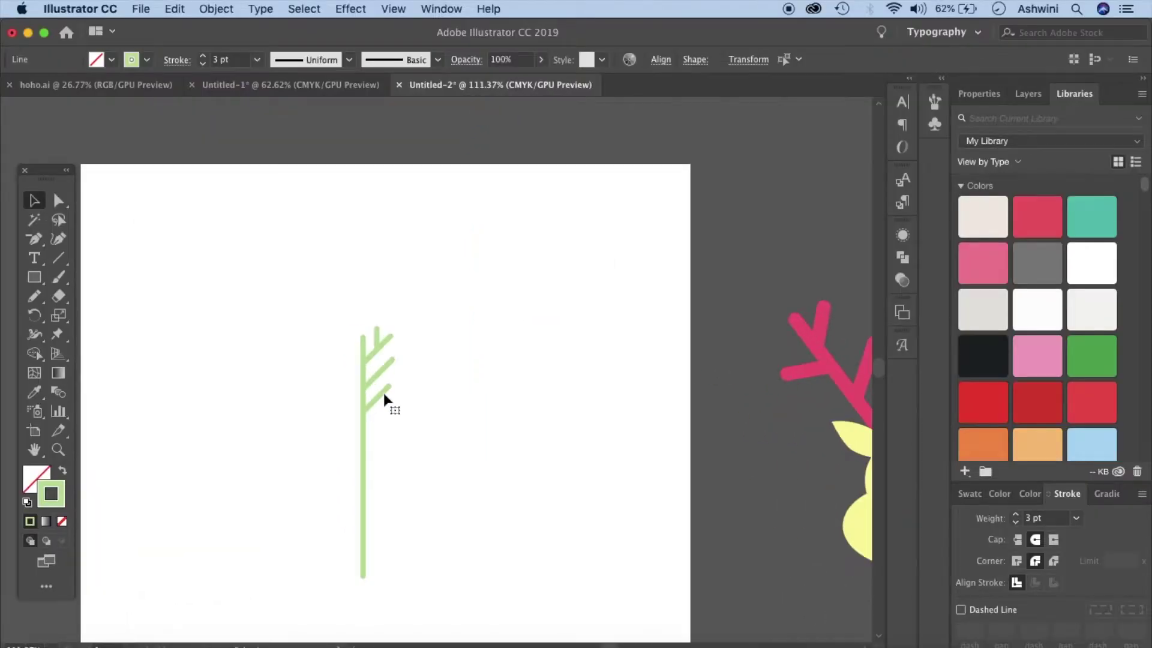
pyautogui.scroll(3, 384, 399)
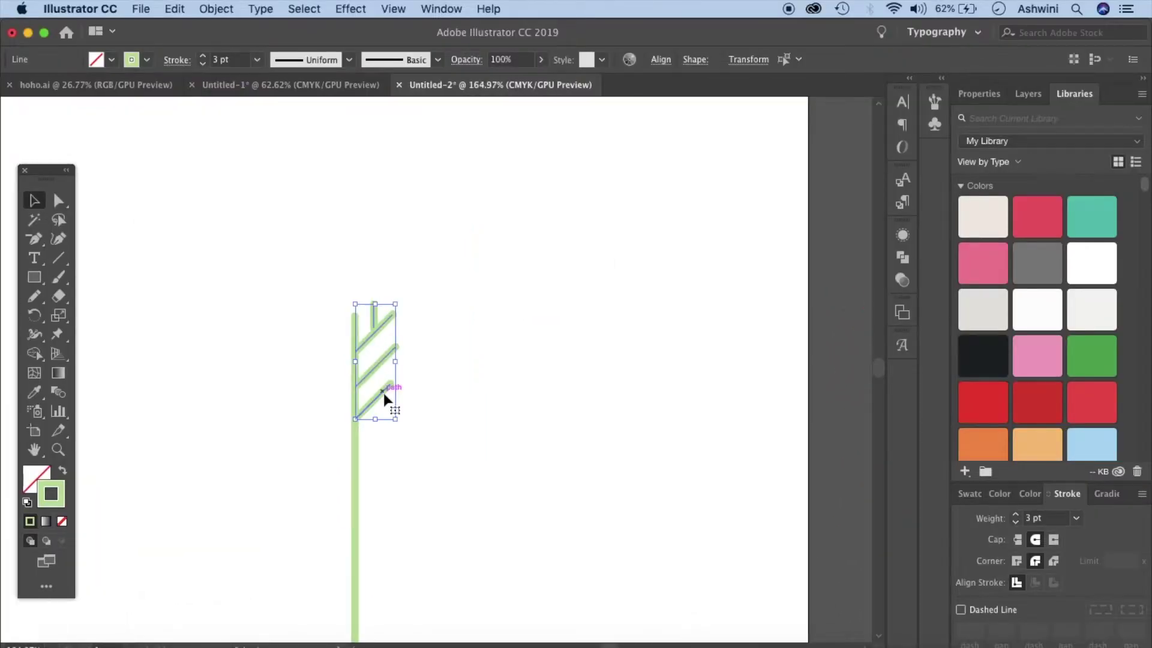
pyautogui.rightClick(376, 369)
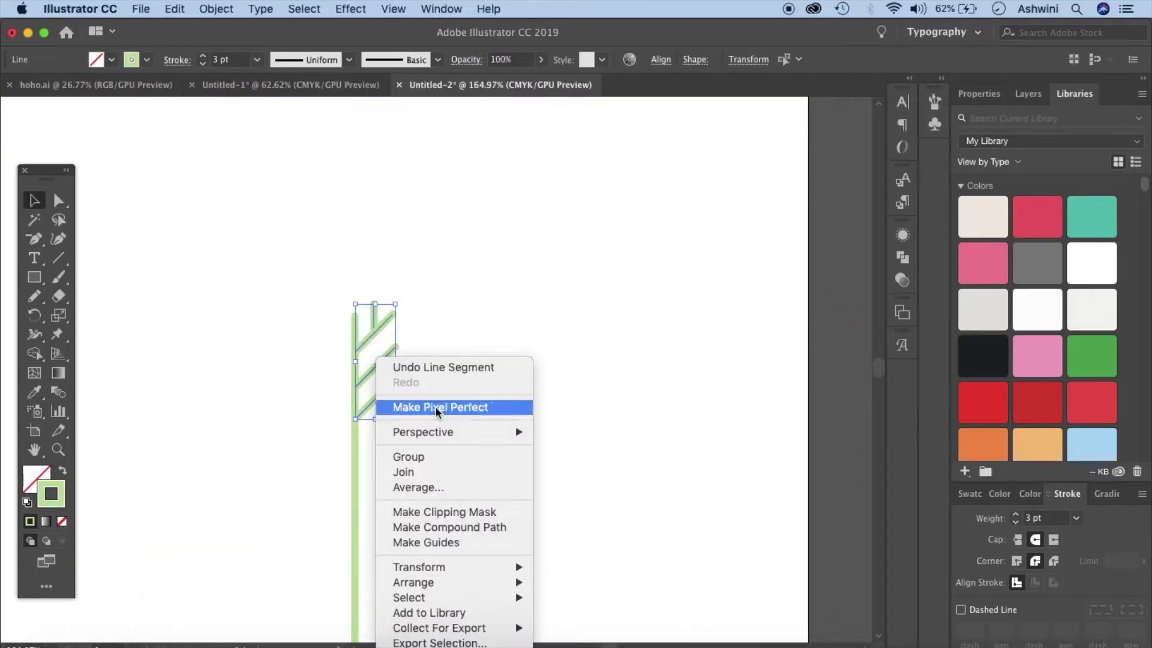
pyautogui.moveTo(480, 571)
pyautogui.click(567, 563)
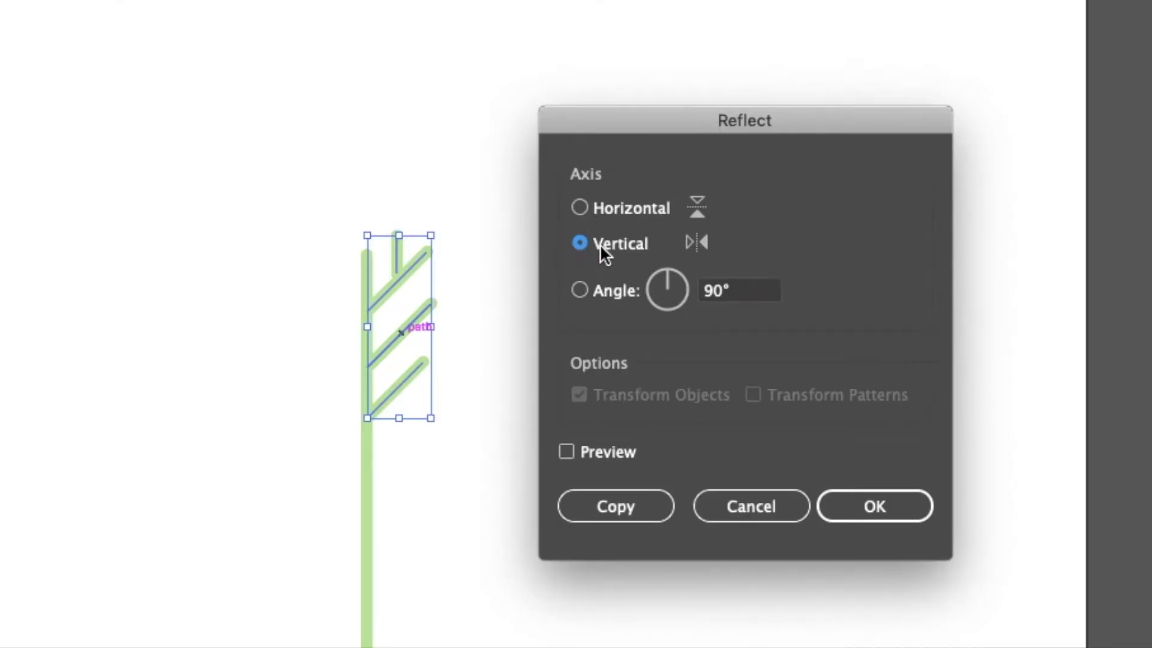
pyautogui.click(591, 508)
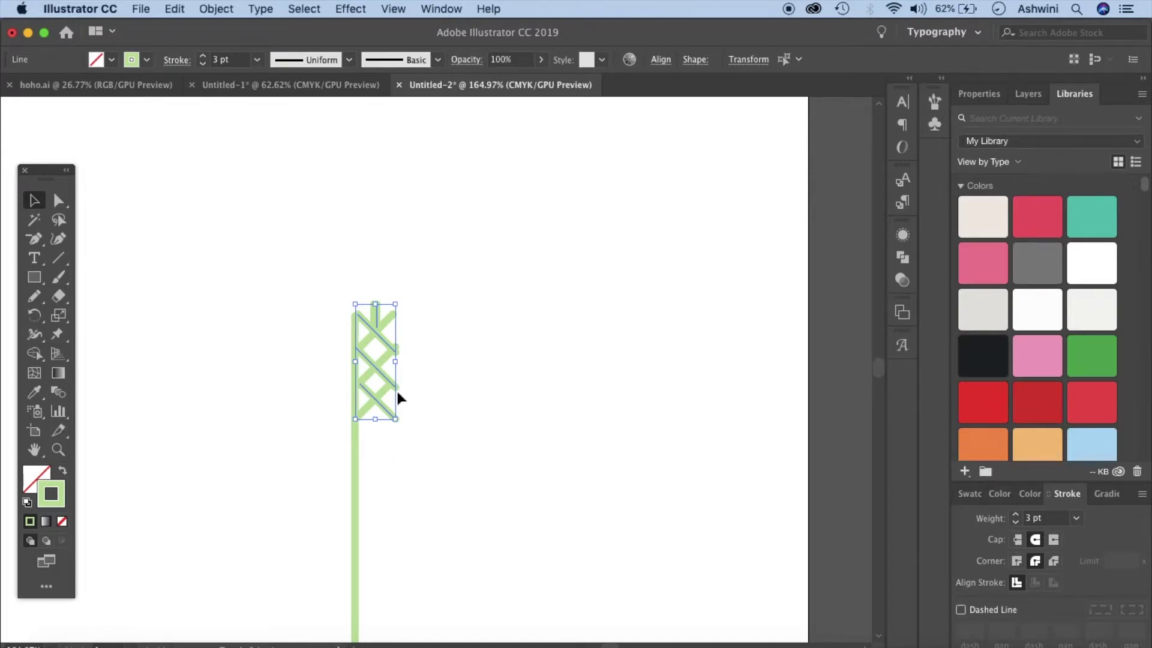
# Move the mirrored branches to the stem's left side so they meet the right-hand branches at the stem
pyautogui.hotkey('shift', 'Left')
pyautogui.hotkey('shift', 'Left')
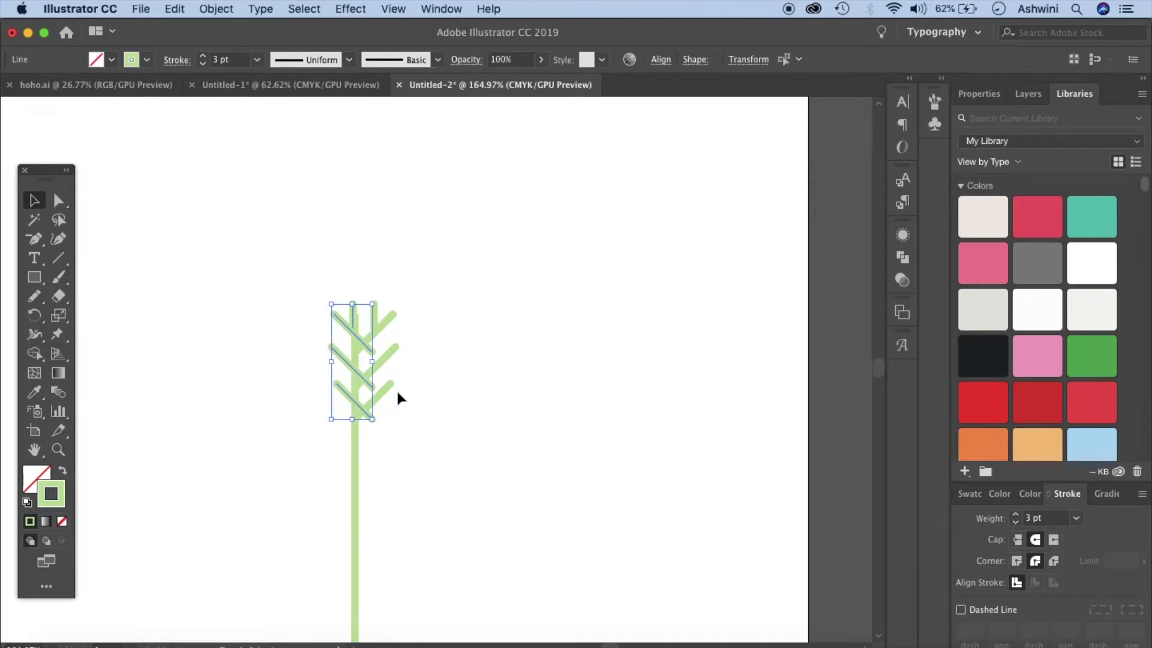
pyautogui.hotkey('shift', 'Left')
pyautogui.hotkey('shift', 'Left')
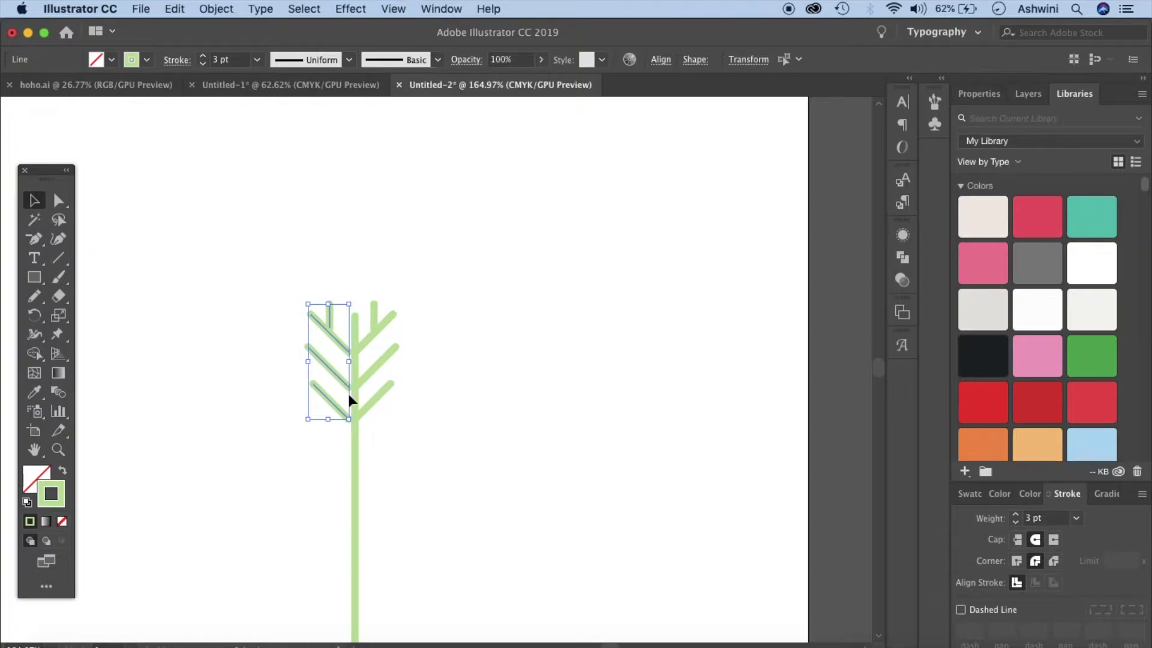
pyautogui.scroll(3, 350, 394)
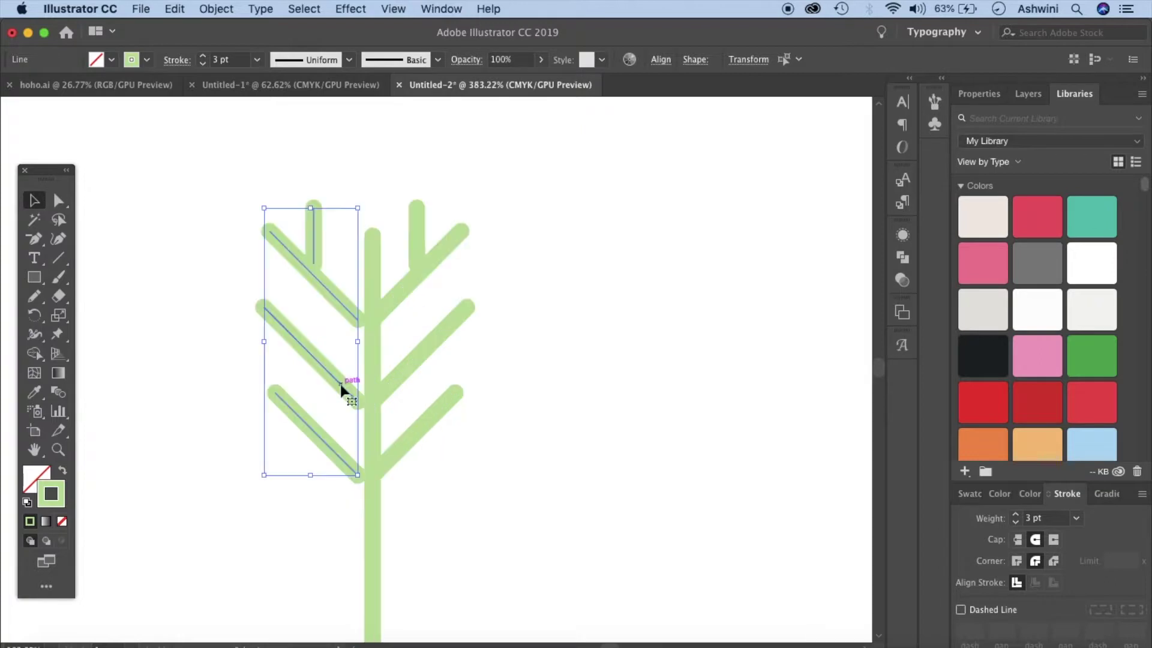
pyautogui.moveTo(340, 383); pyautogui.dragTo(352, 386)
pyautogui.click(567, 478)
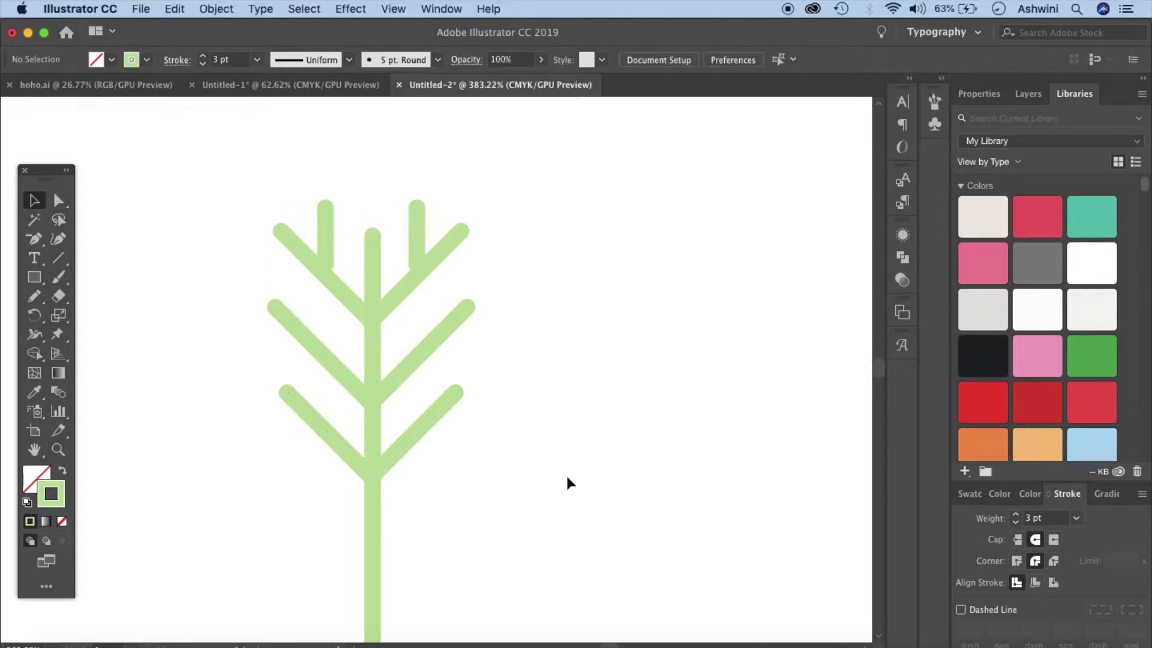
# Shorten the stem by raising its lower end, keeping it vertical
pyautogui.press('super+0')
pyautogui.scroll(-1, 566, 473)
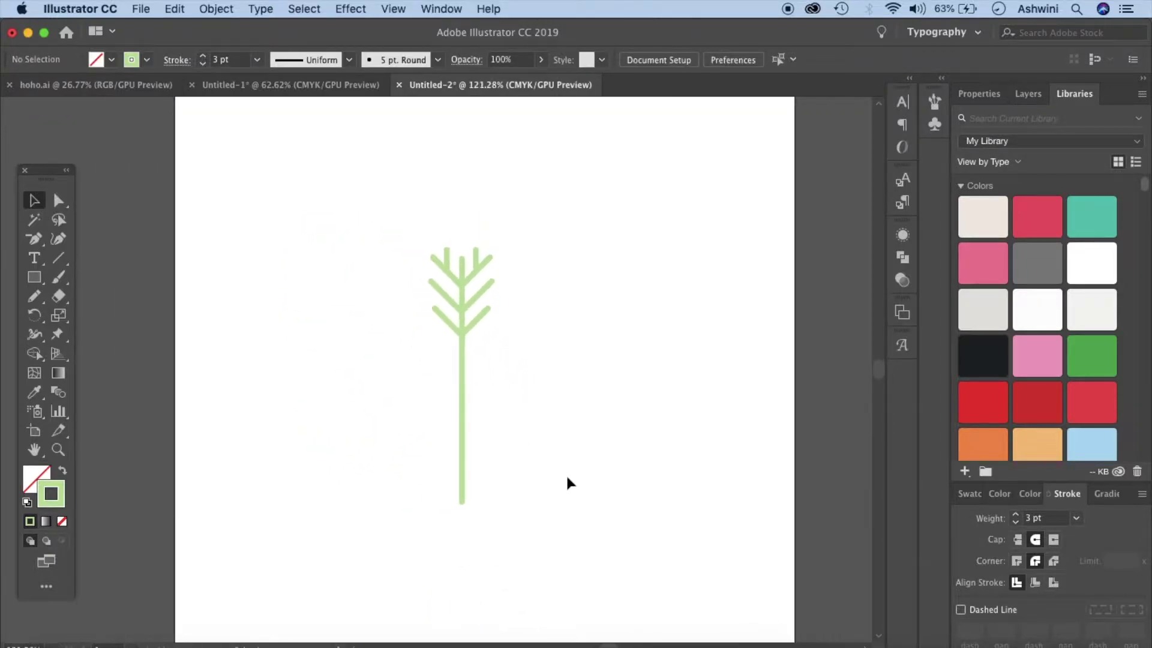
pyautogui.hscroll(1, 524, 455)
pyautogui.click(440, 462)
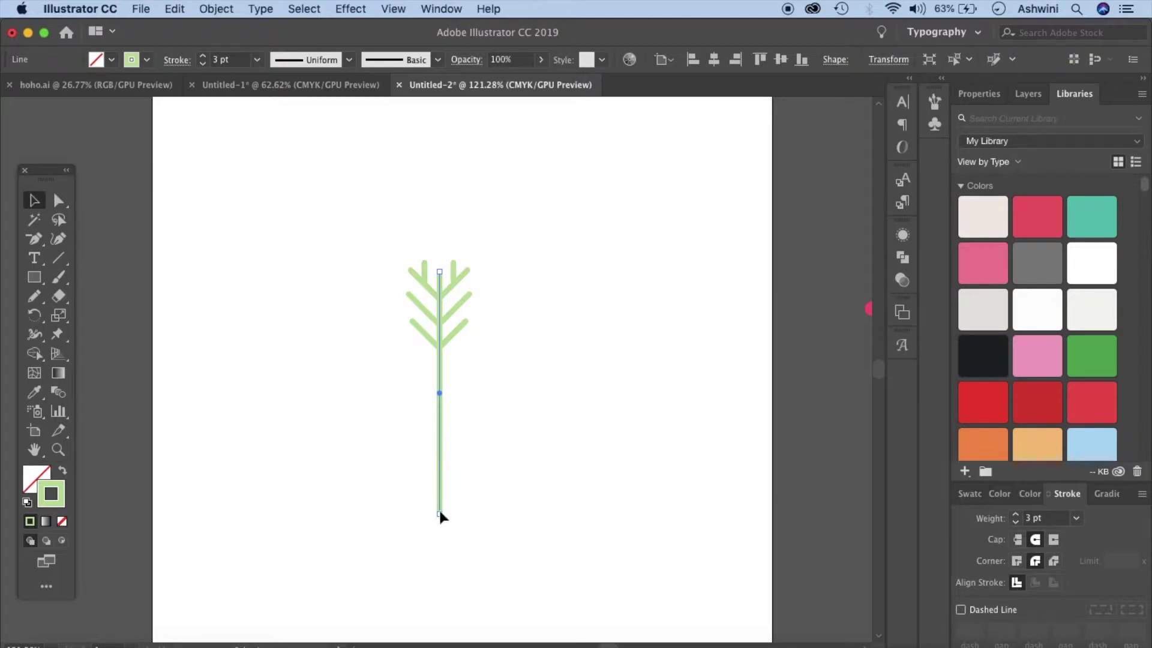
pyautogui.moveTo(439, 514); pyautogui.dragTo(438, 450)
pyautogui.click(253, 238)
# Group the stem with all its branches and twigs
pyautogui.hscroll(5, 253, 239)
pyautogui.moveTo(251, 223); pyautogui.dragTo(360, 416)
pyautogui.press('super+g')
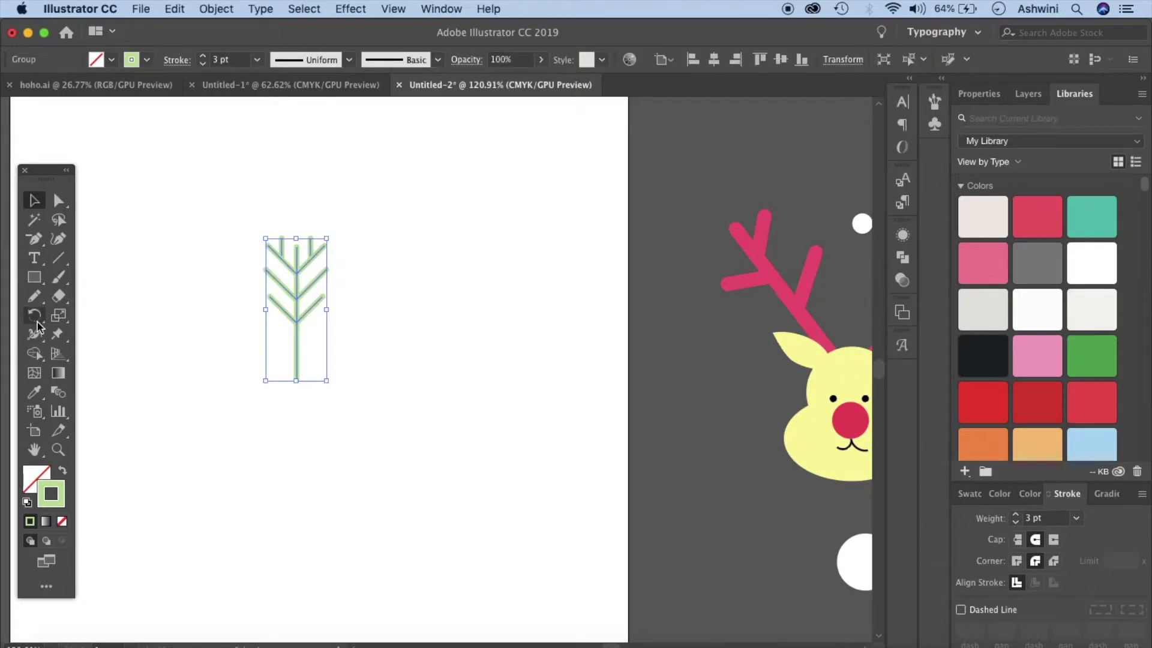
# Rotate a copy of the branch group 45 degrees counterclockwise about the lower end of its stem
pyautogui.click(35, 317)
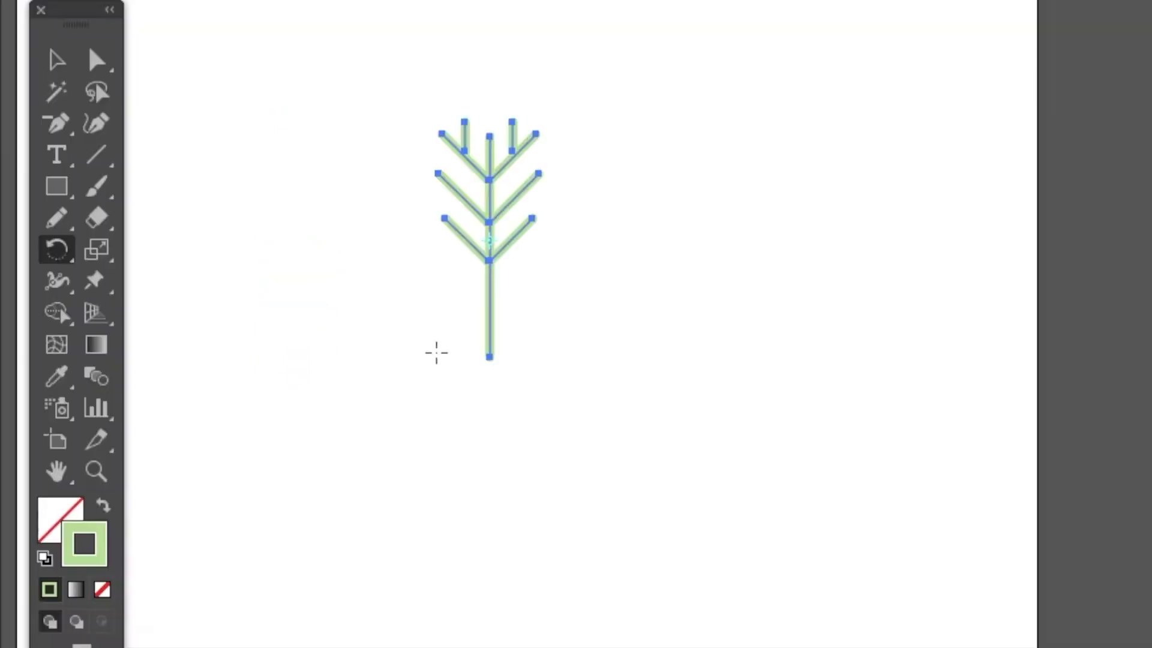
pyautogui.scroll(5, 264, 372)
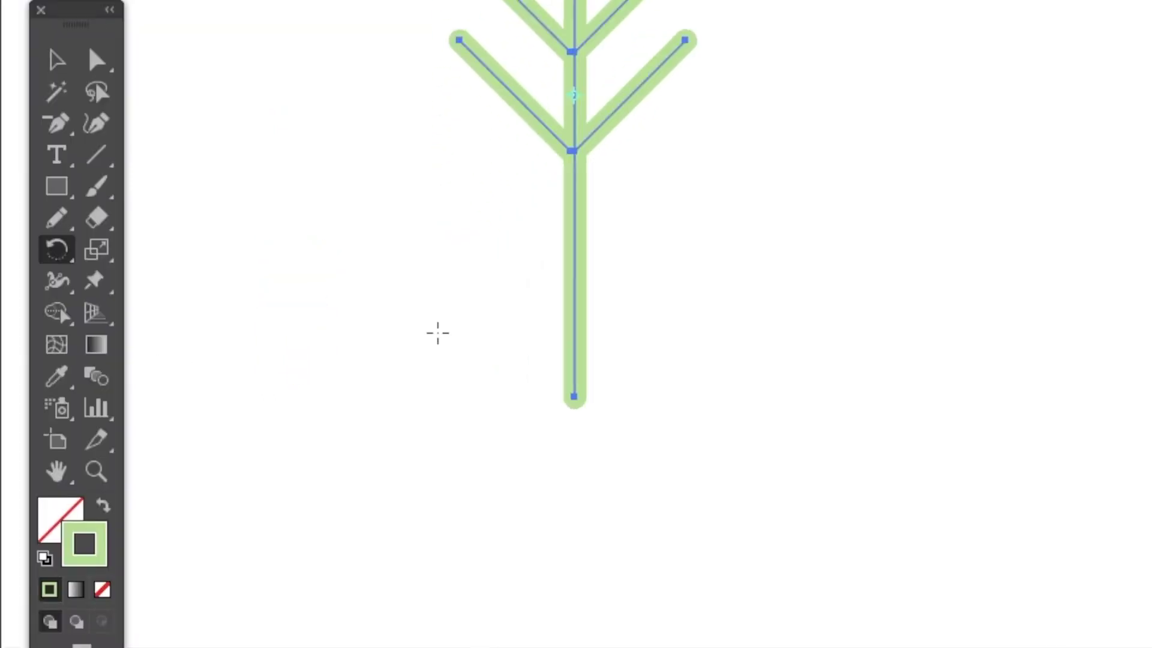
pyautogui.click(574, 397)
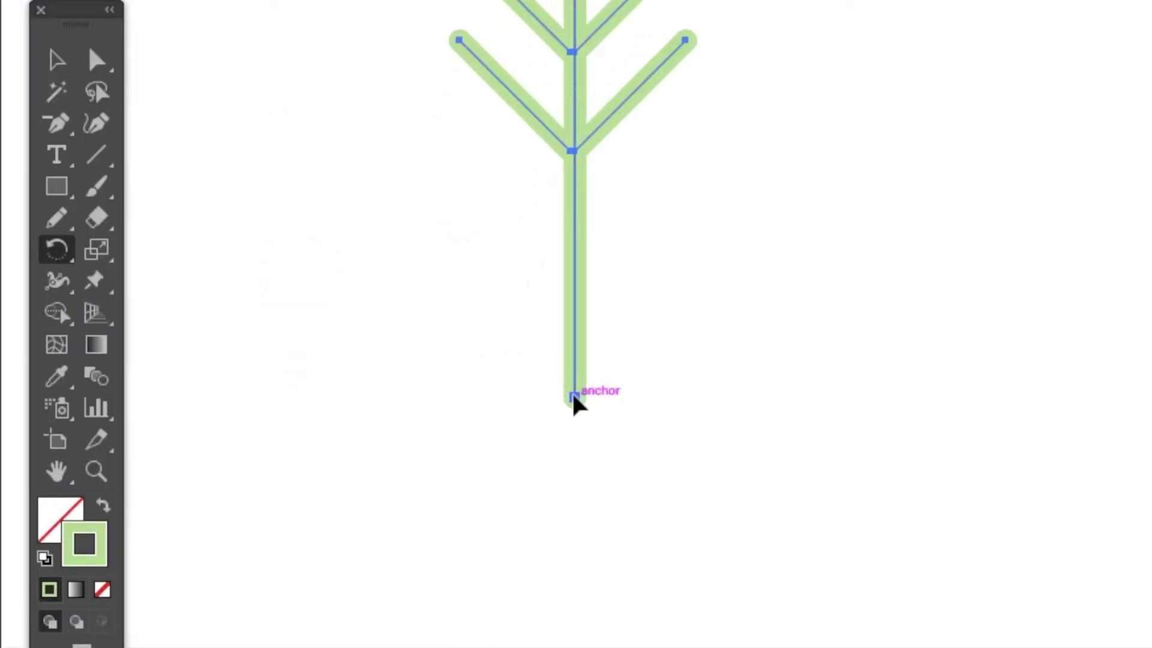
pyautogui.scroll(-3, 574, 400)
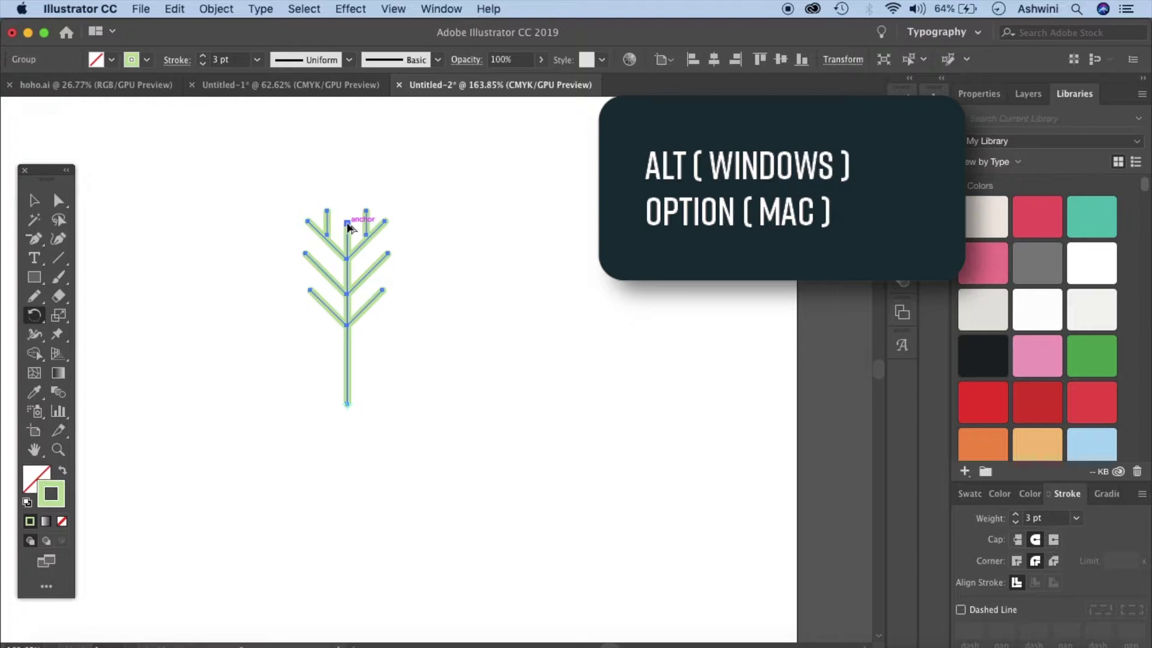
pyautogui.moveTo(347, 226); pyautogui.dragTo(268, 252)
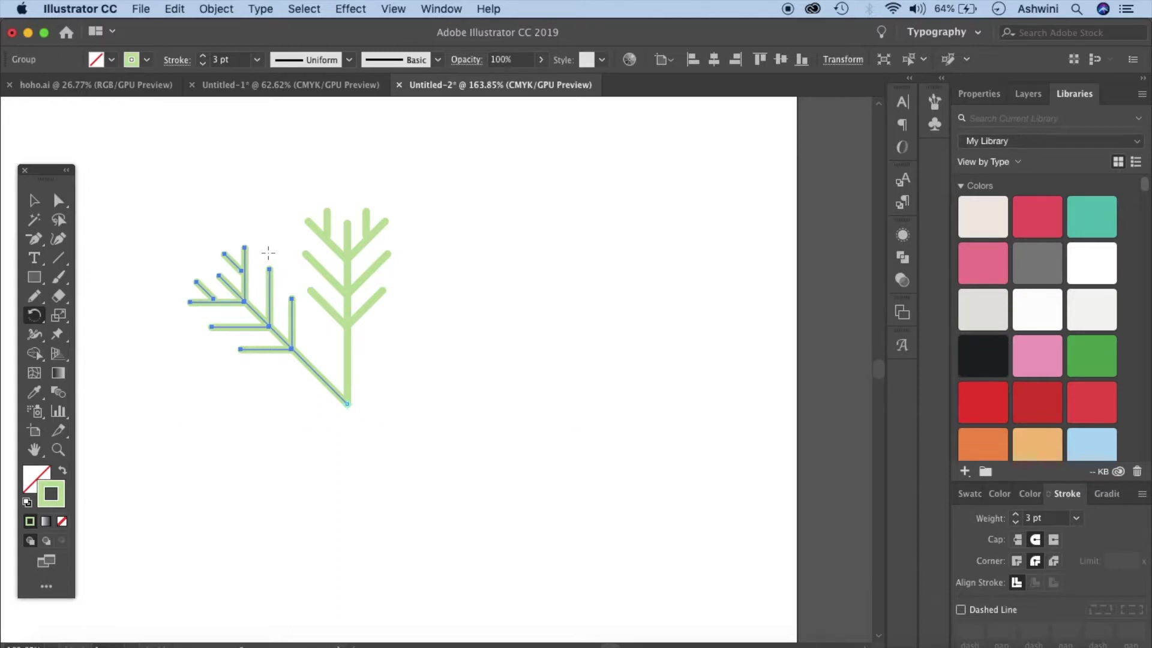
# Repeat the rotated copy six more times to complete an eight-armed snowflake
pyautogui.press('super+d')
pyautogui.press('super+d')
pyautogui.press('super+d')
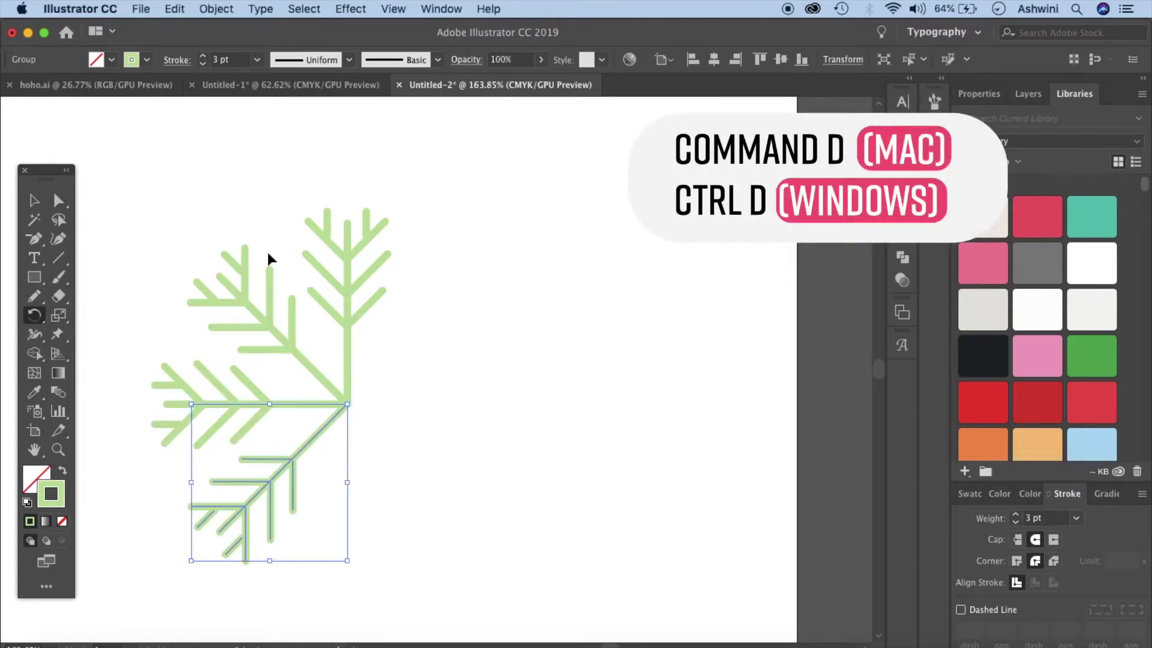
pyautogui.press('super+d')
pyautogui.press('super+d')
pyautogui.press('super+d')
pyautogui.press('v')
pyautogui.click(385, 387)
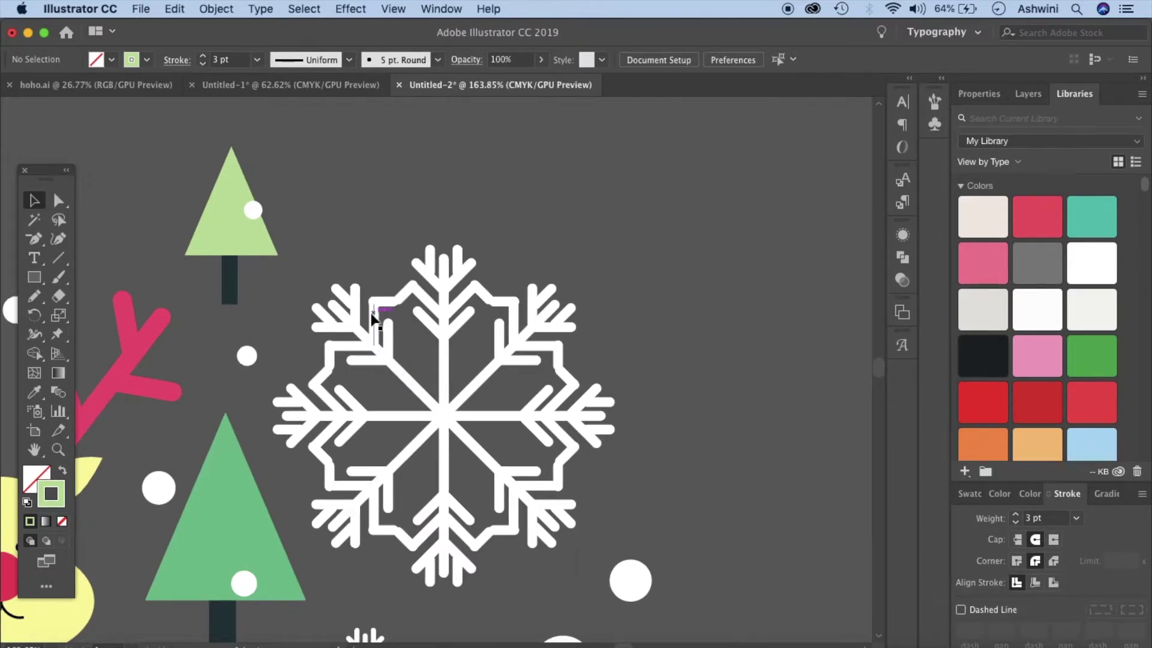
# Duplicate the whole snowflake below the reference artwork and scale the copy down proportionally
pyautogui.scroll(-5, 516, 319)
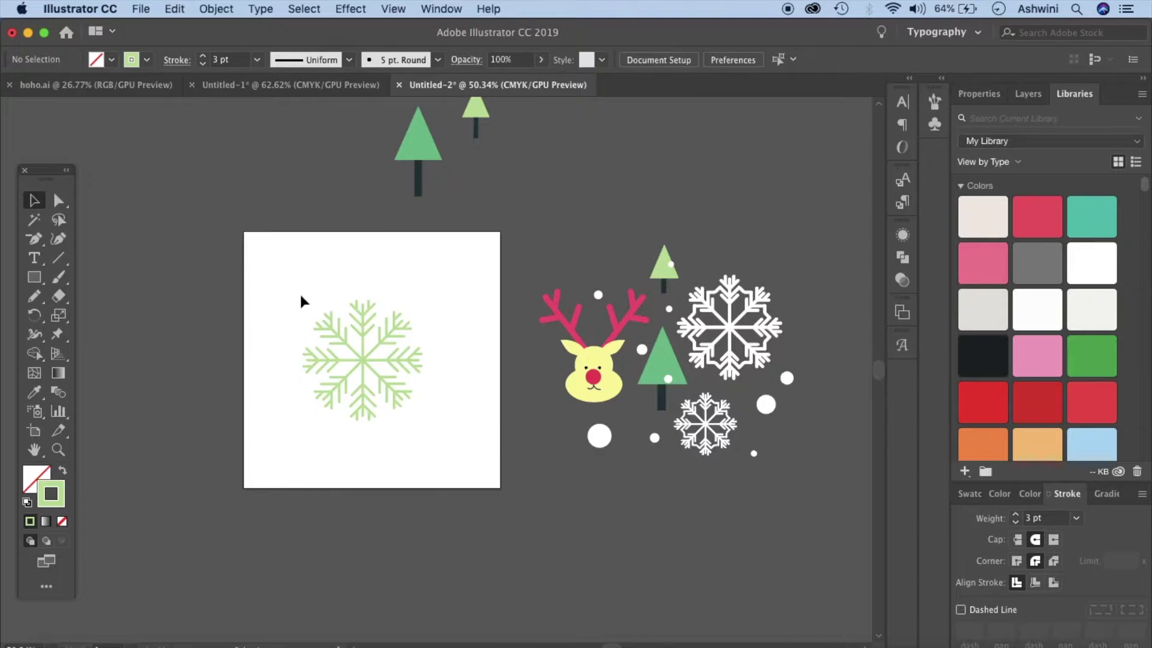
pyautogui.moveTo(422, 426); pyautogui.dragTo(434, 428)
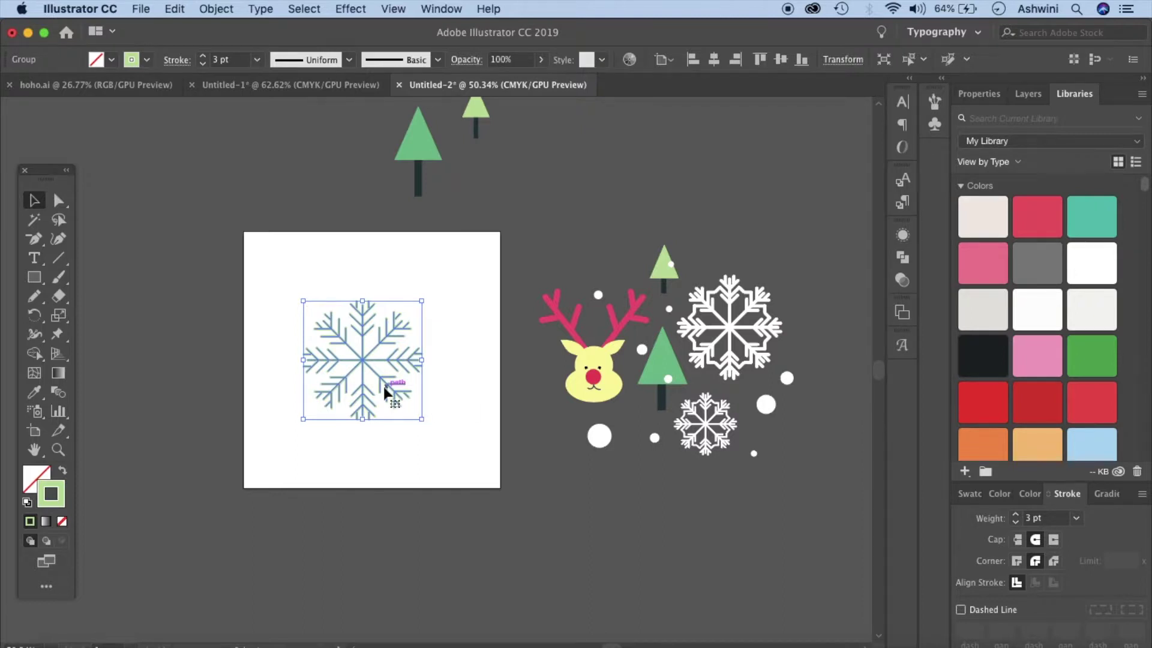
pyautogui.press('a')
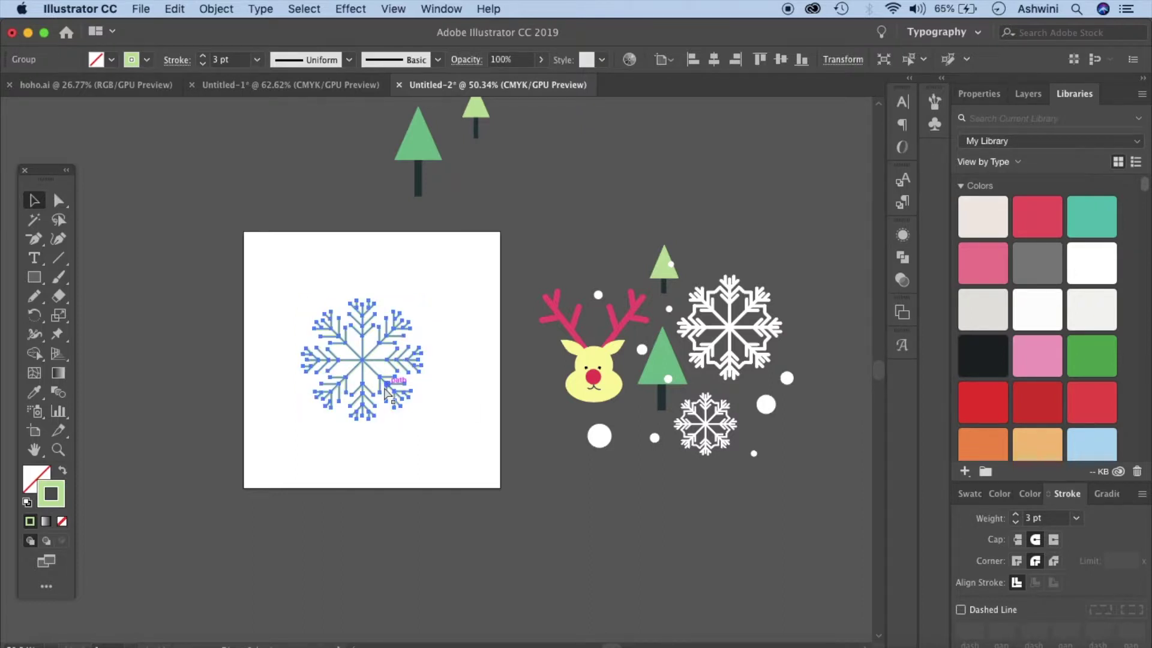
pyautogui.press('v')
pyautogui.hotkey('ctrl', 'v')
pyautogui.moveTo(437, 380); pyautogui.dragTo(581, 537)
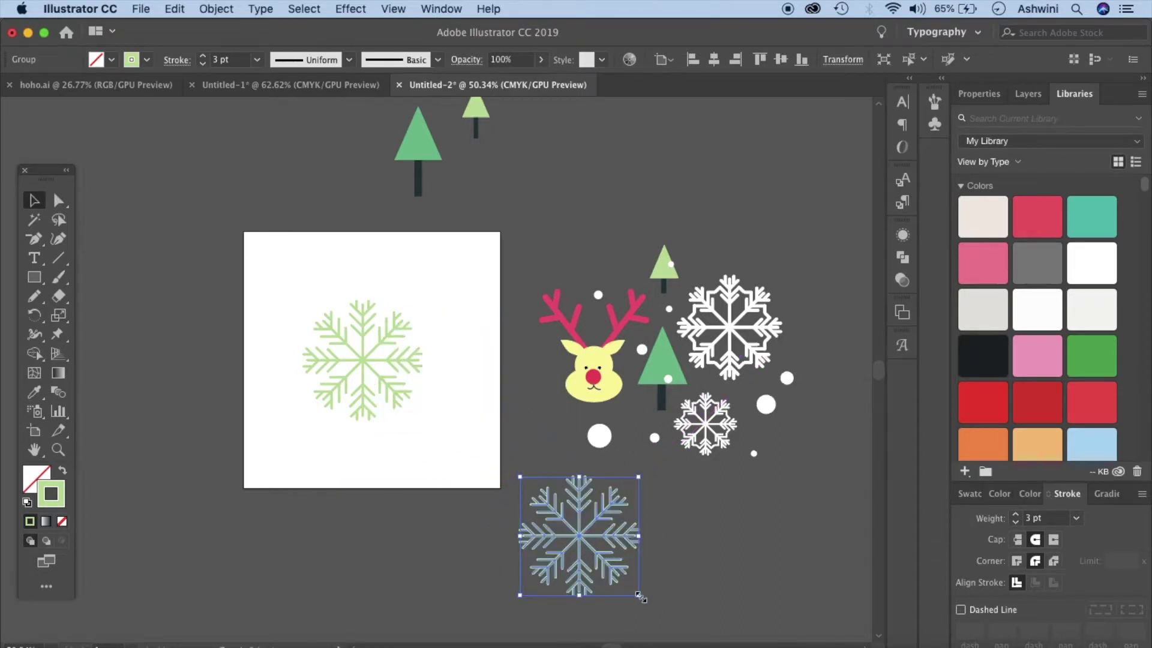
pyautogui.moveTo(641, 597); pyautogui.dragTo(594, 533)
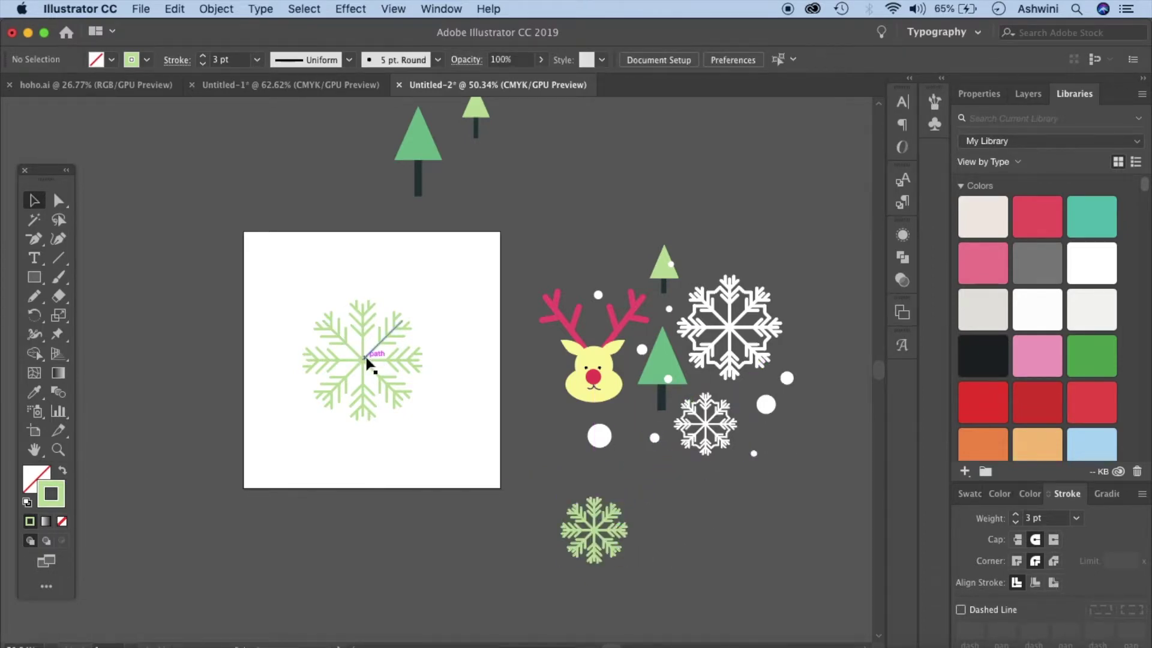
# Shrink the large snowflake slightly and move both snowflakes above the artboard, on either side of the fir trees
pyautogui.click(397, 405)
pyautogui.moveTo(422, 418); pyautogui.dragTo(395, 393)
pyautogui.scroll(3, 394, 398)
pyautogui.moveTo(331, 413); pyautogui.dragTo(530, 222)
pyautogui.moveTo(578, 603); pyautogui.dragTo(341, 233)
pyautogui.click(627, 268)
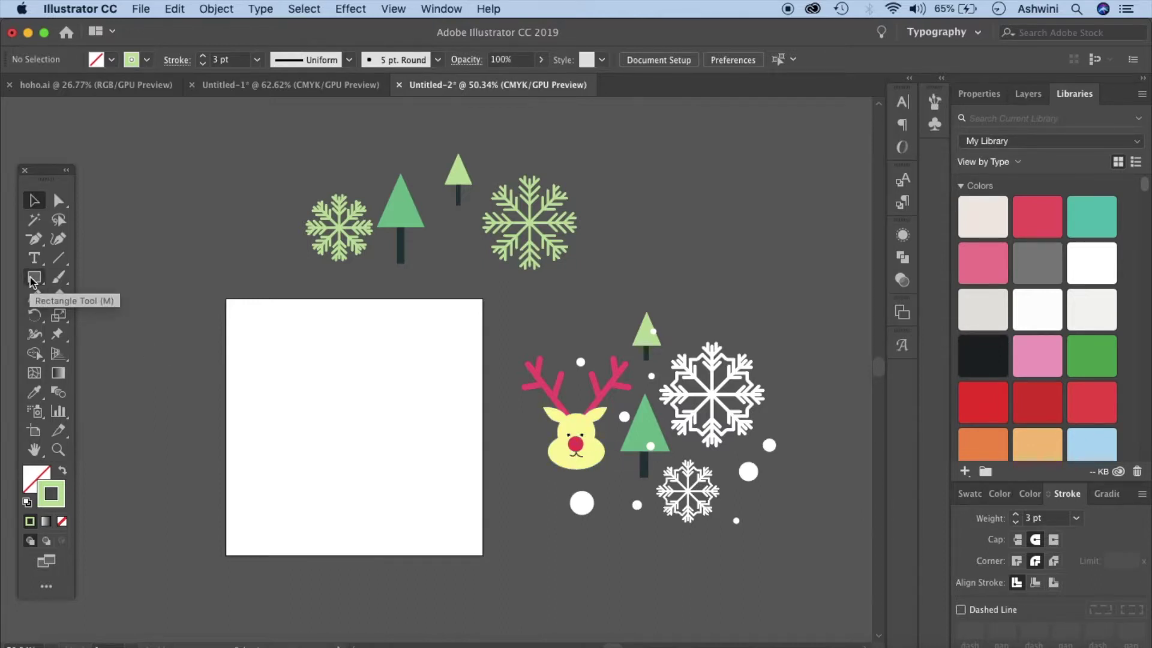
# Draw a circle in the middle of the artboard with the Ellipse tool, filled light green with no stroke
pyautogui.moveTo(33, 279); pyautogui.dragTo(111, 316)
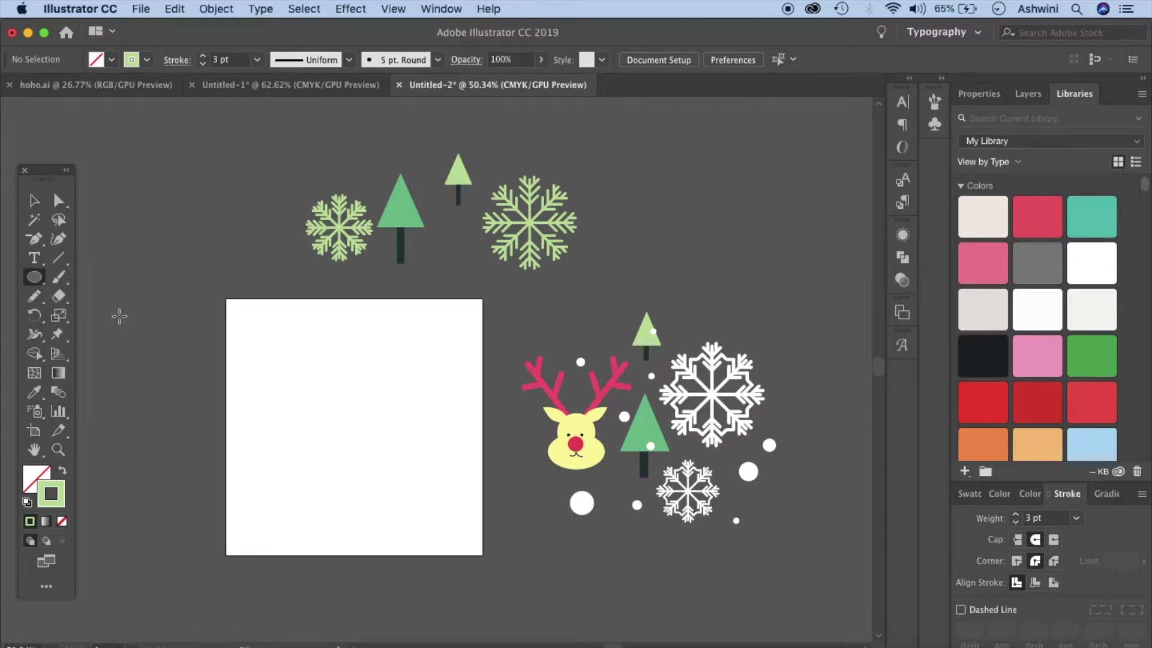
pyautogui.moveTo(318, 382); pyautogui.dragTo(398, 462)
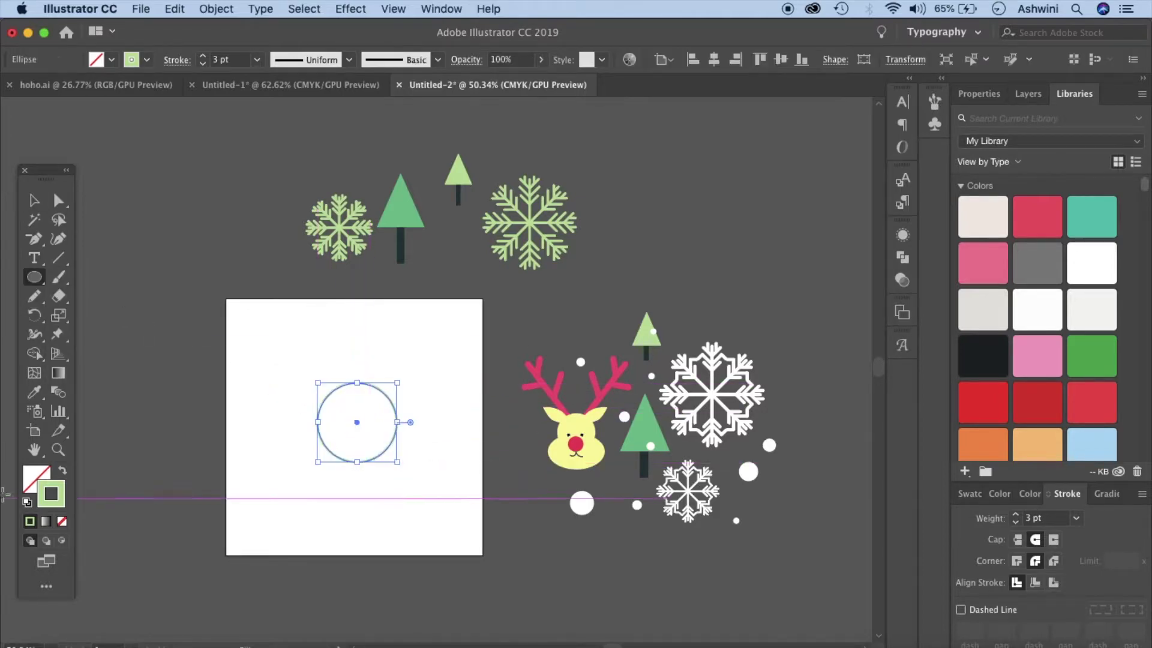
pyautogui.click(62, 471)
pyautogui.click(35, 478)
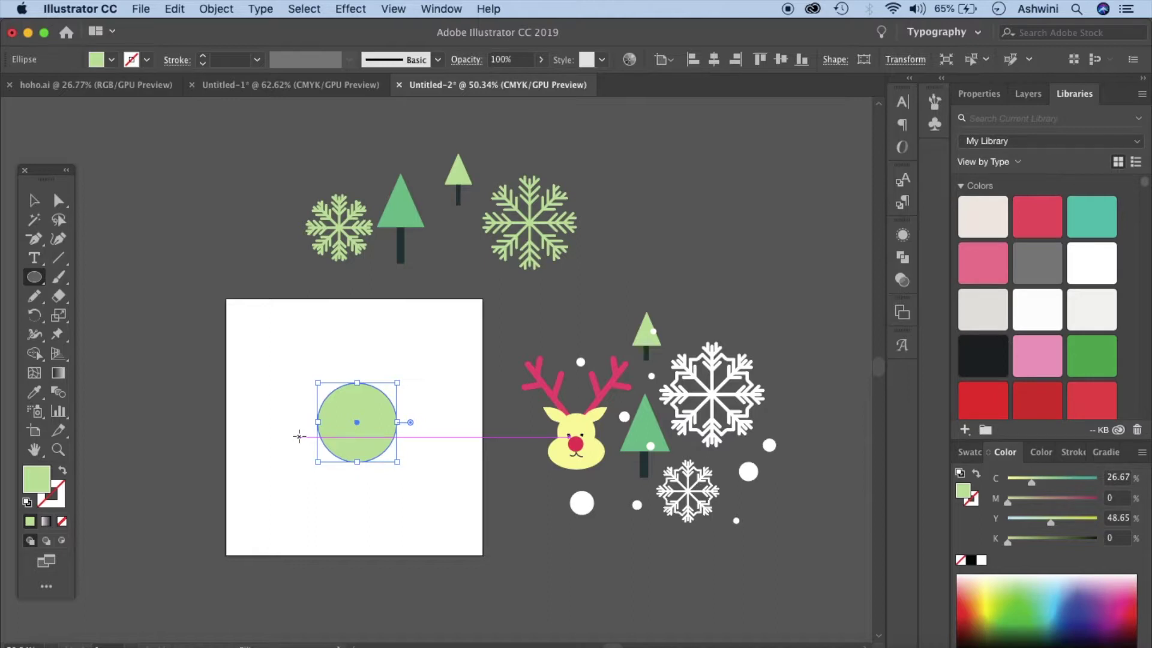
# Draw a wide ellipse overlapping the circle's lower part and align the two shapes on their horizontal centres
pyautogui.moveTo(298, 436); pyautogui.dragTo(413, 498)
pyautogui.press('v')
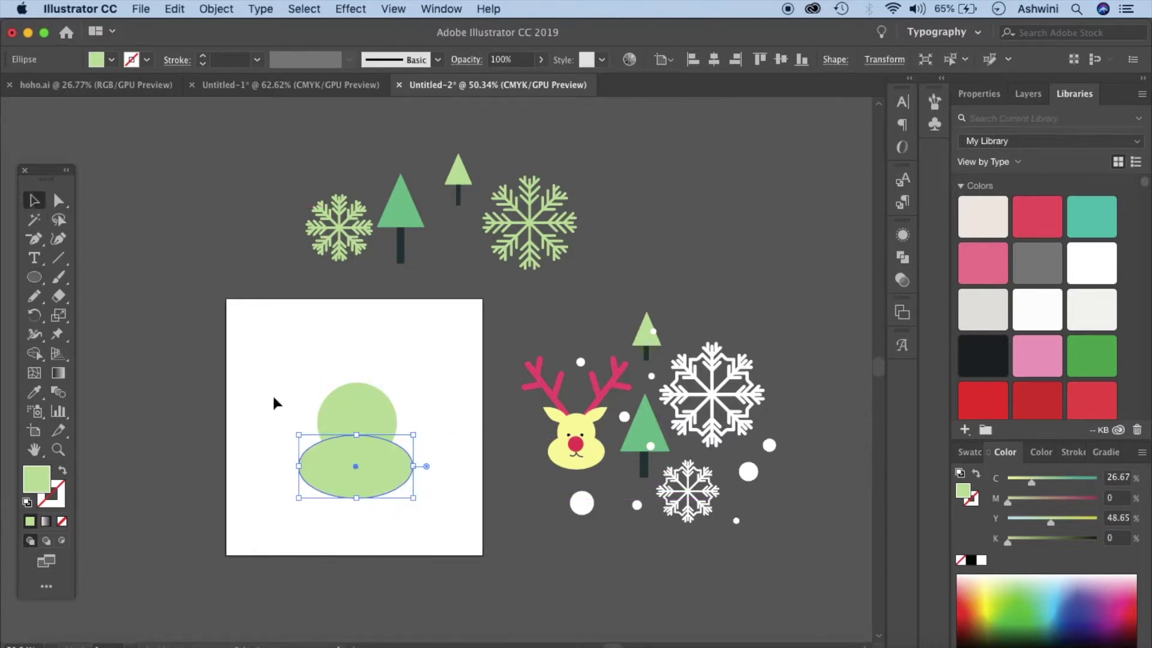
pyautogui.moveTo(271, 375); pyautogui.dragTo(429, 527)
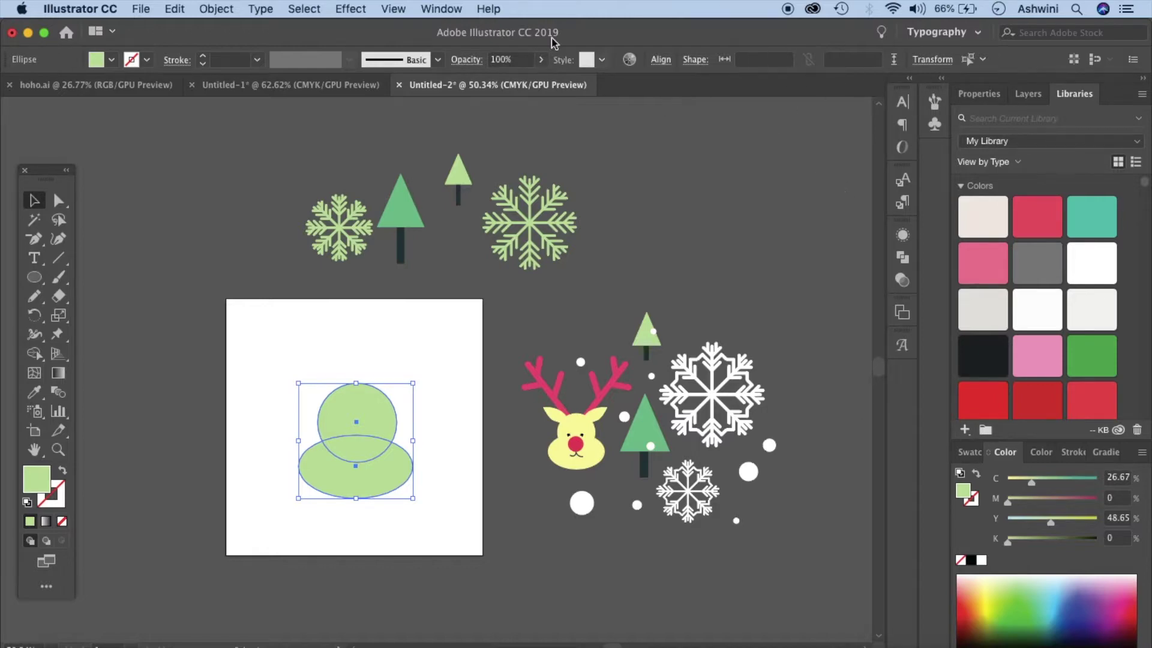
pyautogui.click(429, 9)
pyautogui.click(464, 222)
pyautogui.click(732, 404)
pyautogui.click(435, 582)
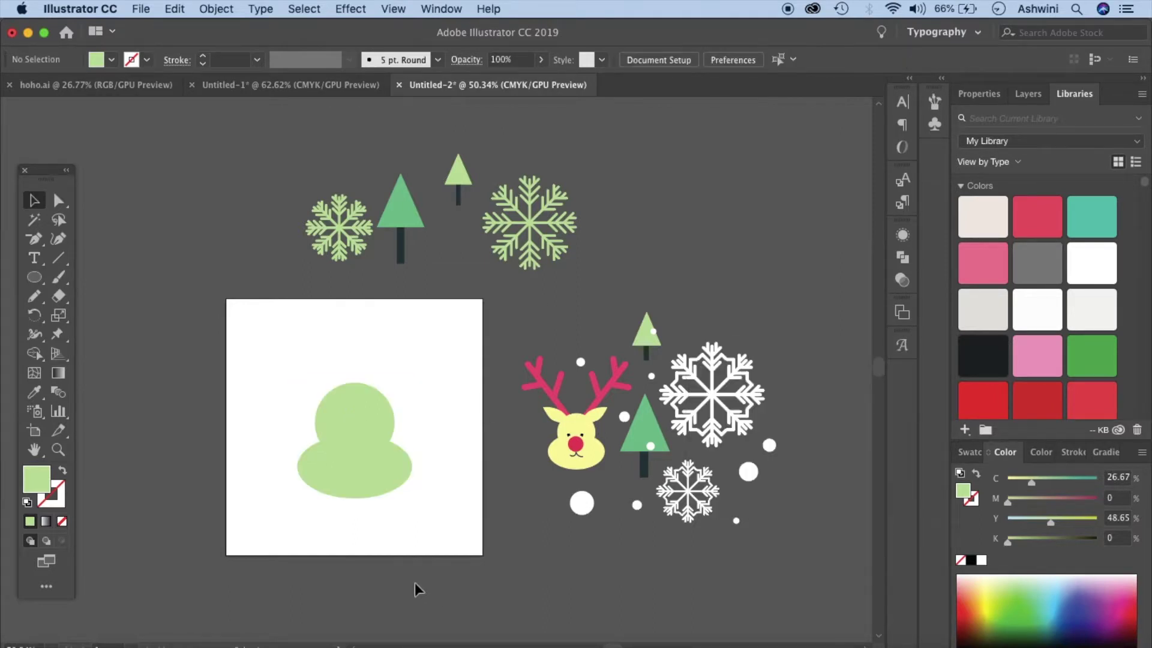
# Nudge the wide ellipse slightly upward so it overlaps the circle more
pyautogui.click(372, 475)
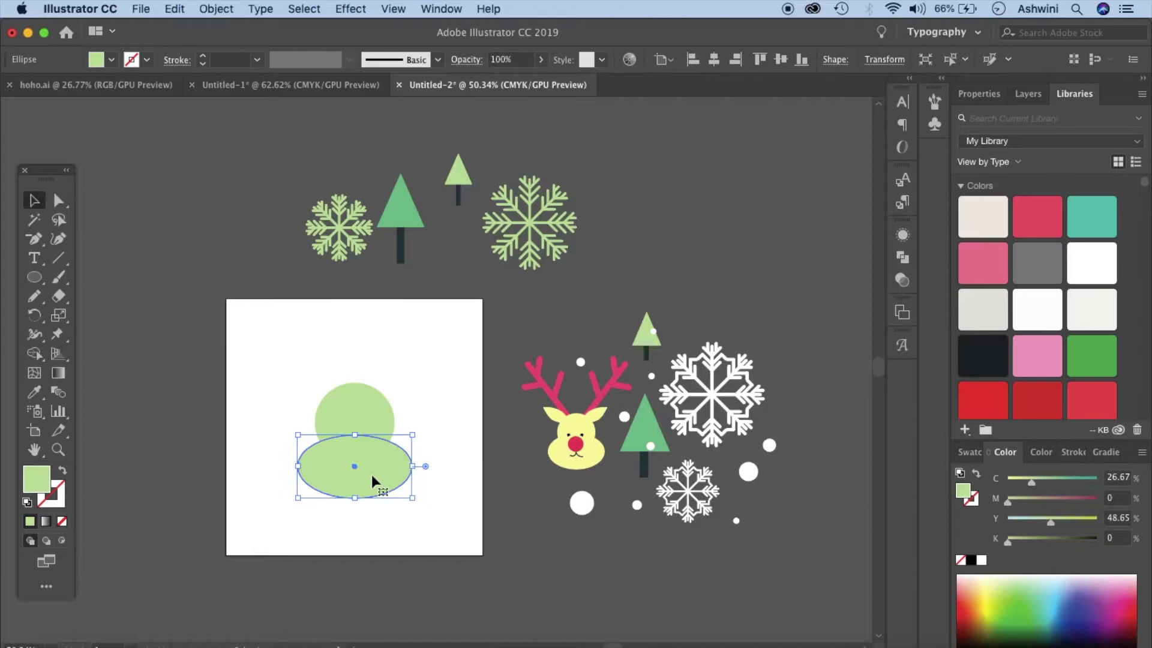
pyautogui.press('Up')
pyautogui.press('Up')
pyautogui.press('Up')
pyautogui.press('Up')
pyautogui.press('Up')
pyautogui.press('Up')
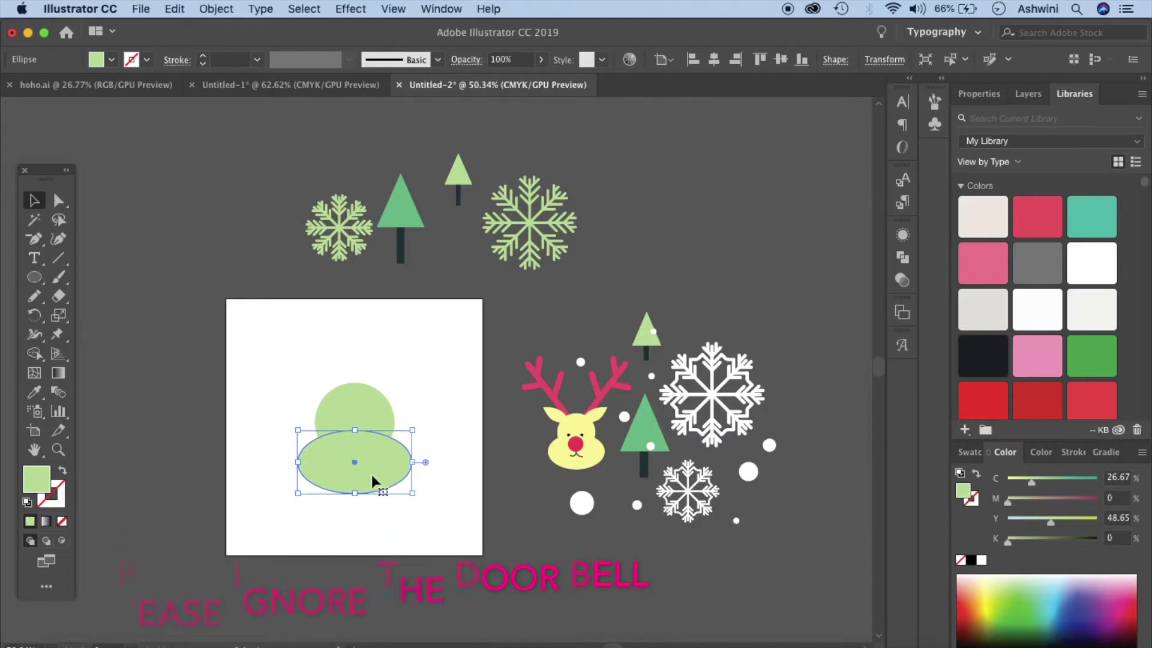
pyautogui.click(405, 579)
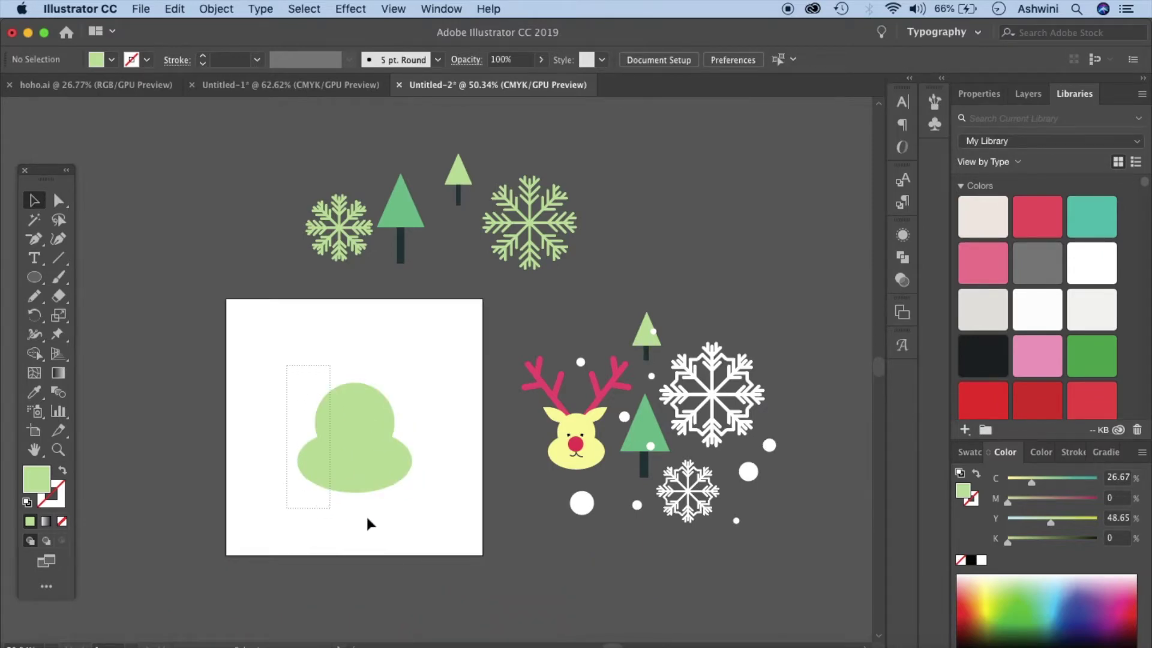
# Unite the circle and the wide ellipse into one head shape with Pathfinder
pyautogui.moveTo(367, 519); pyautogui.dragTo(440, 525)
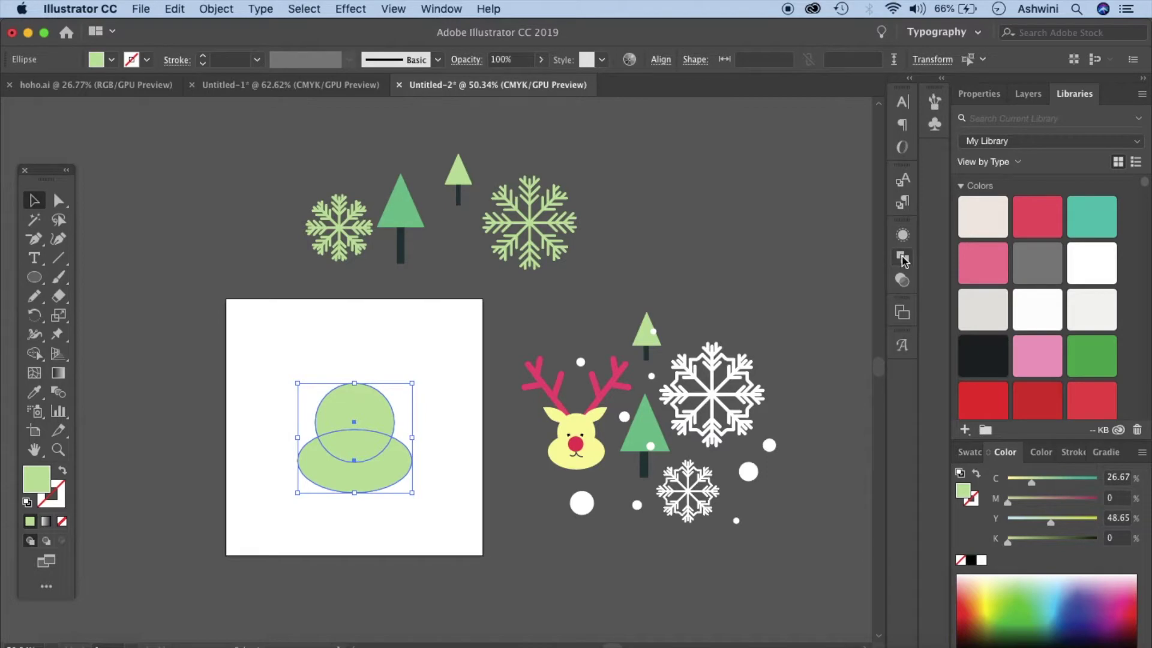
pyautogui.click(442, 11)
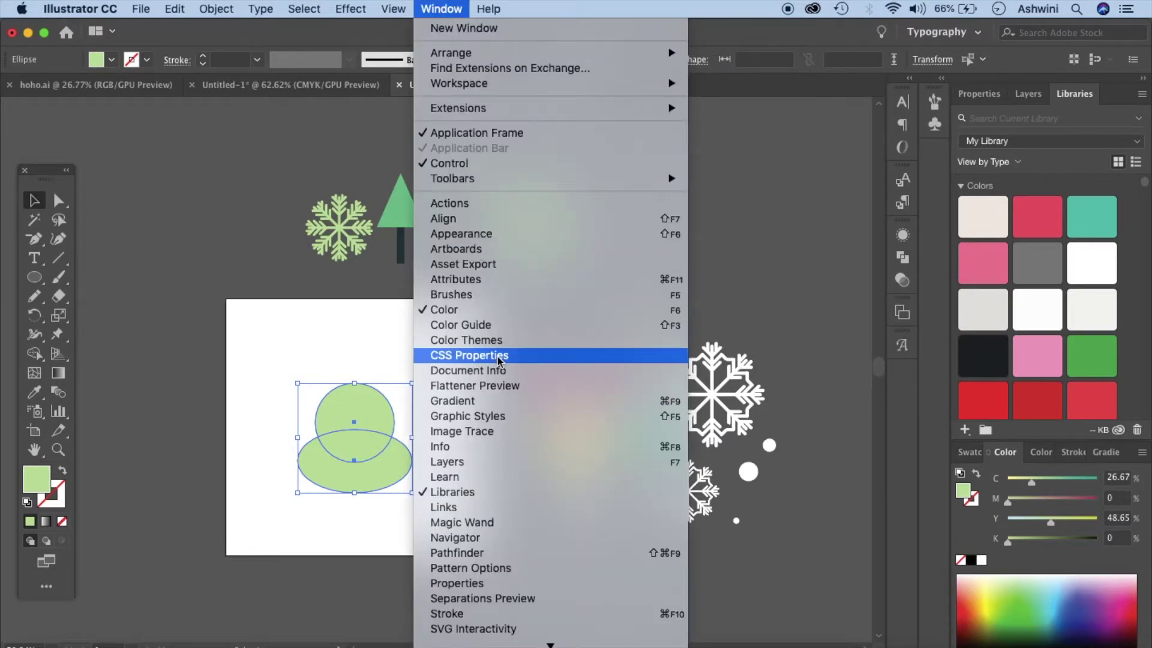
pyautogui.scroll(-3, 472, 354)
pyautogui.click(464, 350)
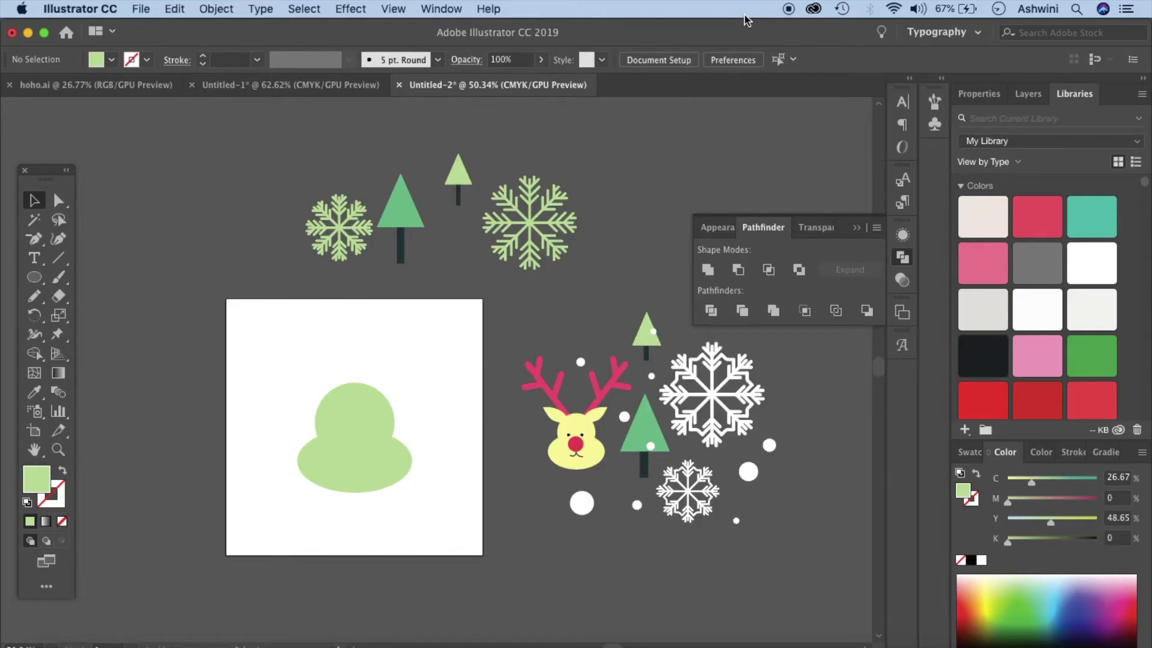
# Draw a narrow vertical ellipse above the head's left side and convert its top anchor to a sharp corner
pyautogui.click(34, 277)
pyautogui.moveTo(261, 334); pyautogui.dragTo(280, 394)
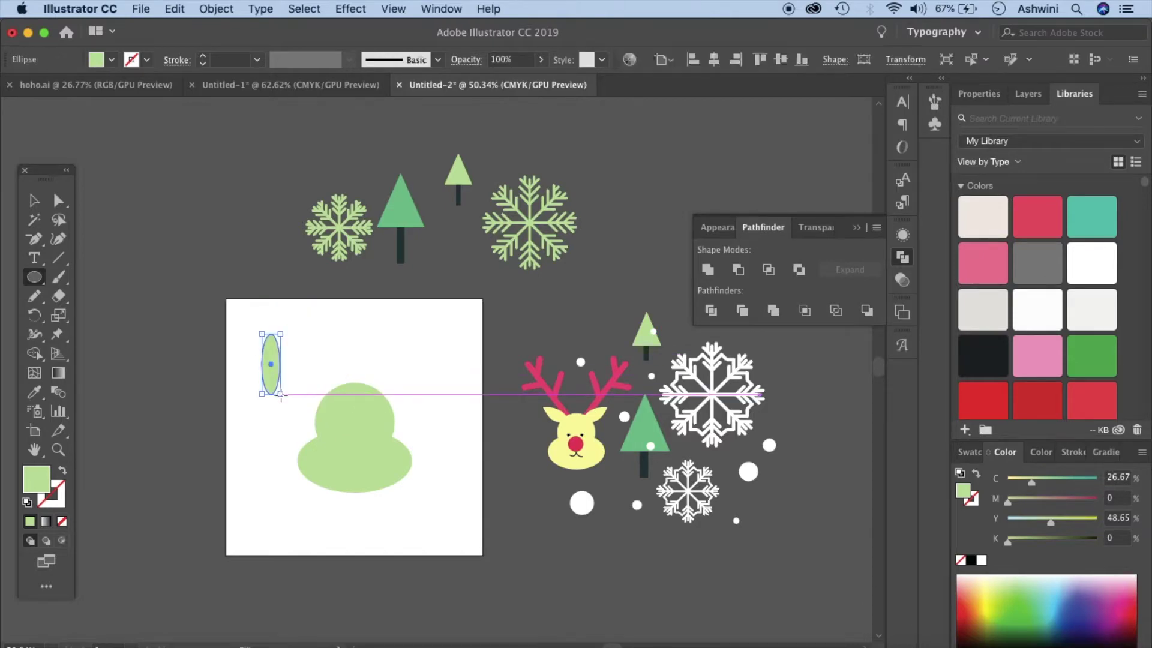
pyautogui.scroll(5, 280, 394)
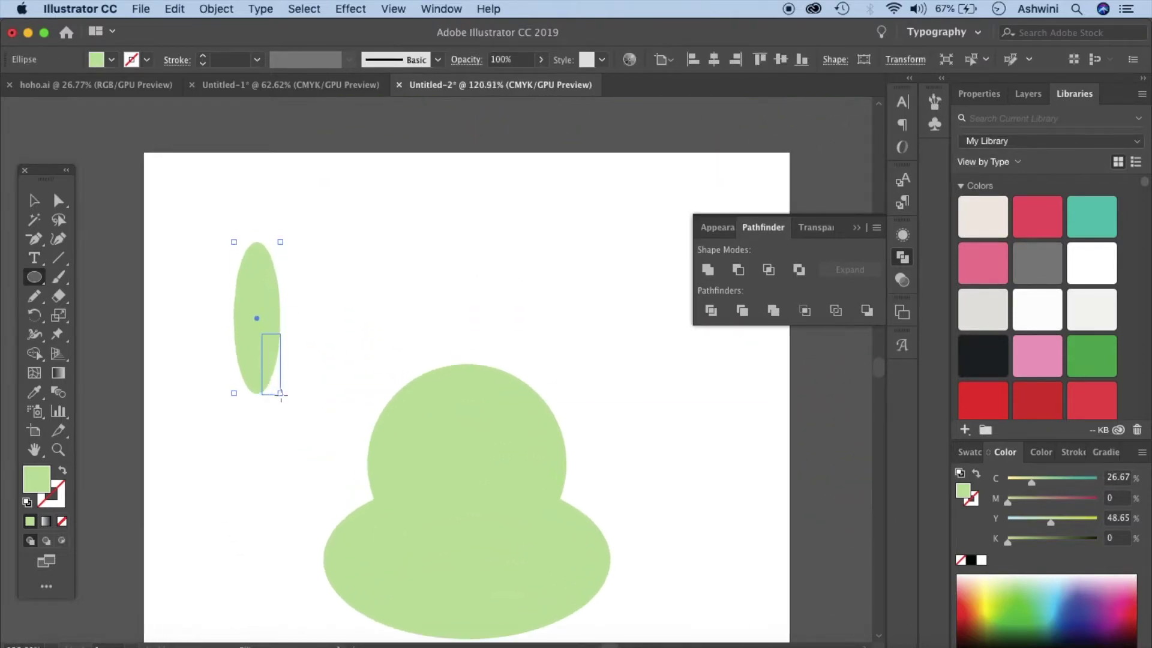
pyautogui.click(35, 241)
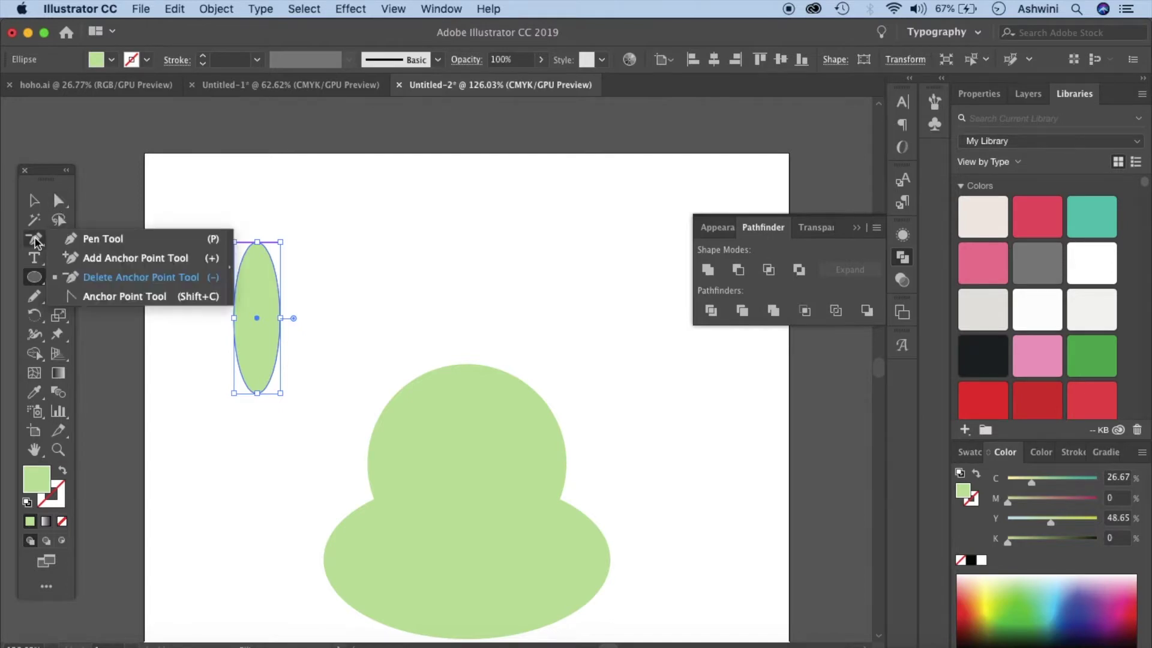
pyautogui.click(105, 296)
pyautogui.click(257, 242)
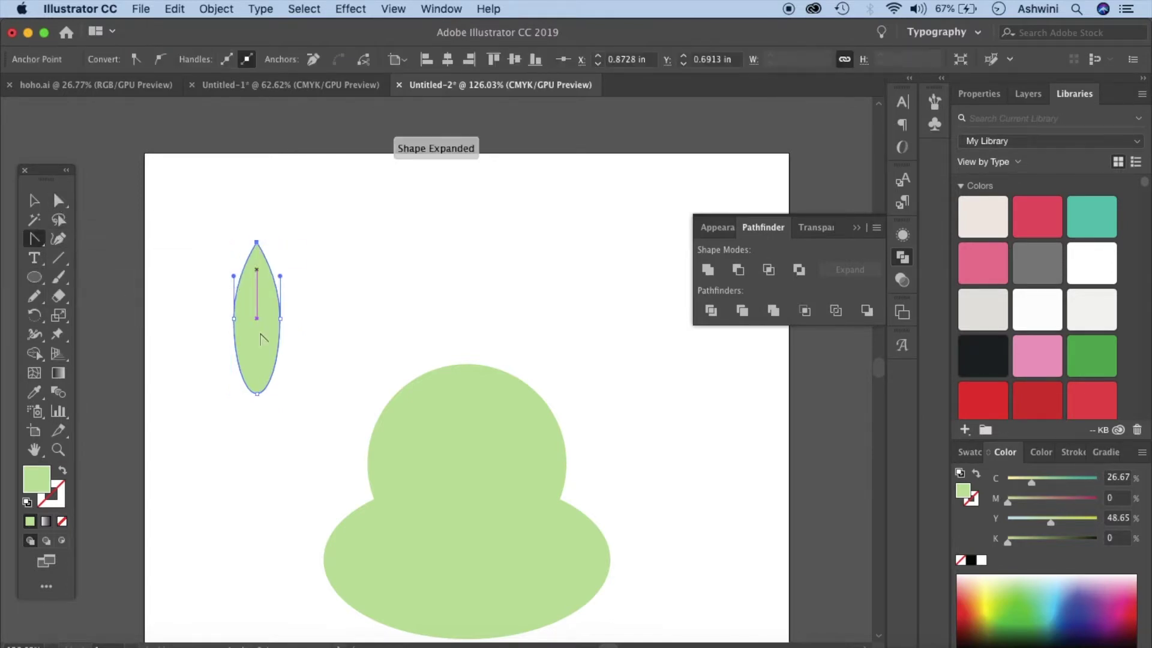
# Scale down the pointed ear shape, tilt it to the left and place it against the head's upper left edge
pyautogui.press('v')
pyautogui.moveTo(257, 322); pyautogui.dragTo(343, 318)
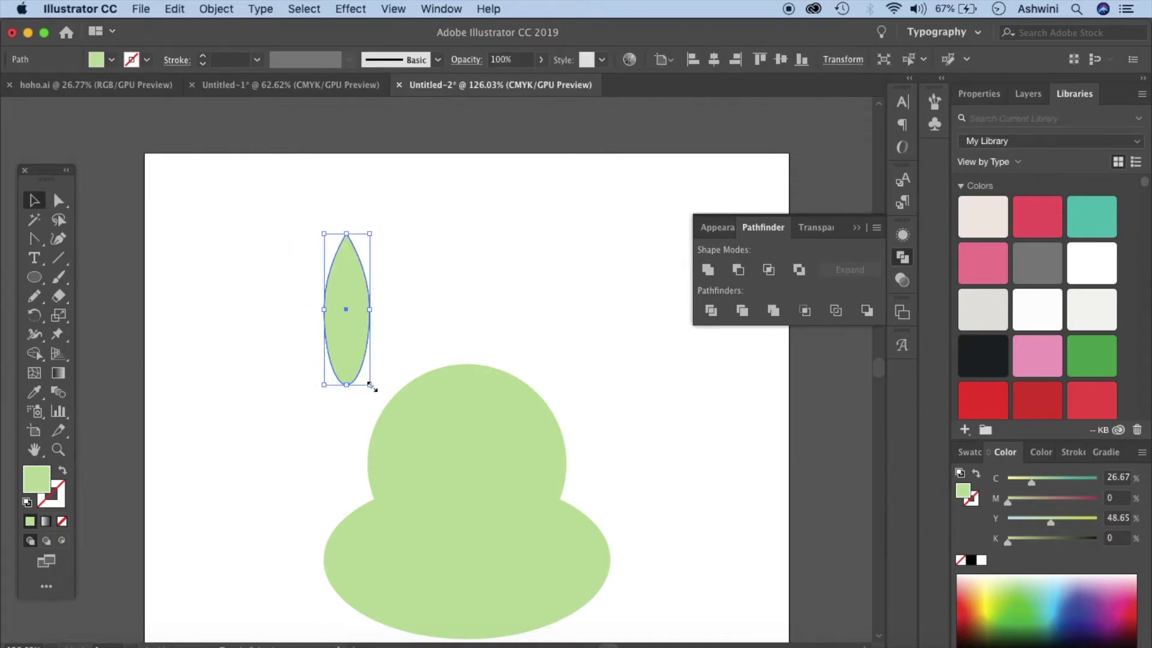
pyautogui.moveTo(369, 384); pyautogui.dragTo(357, 343)
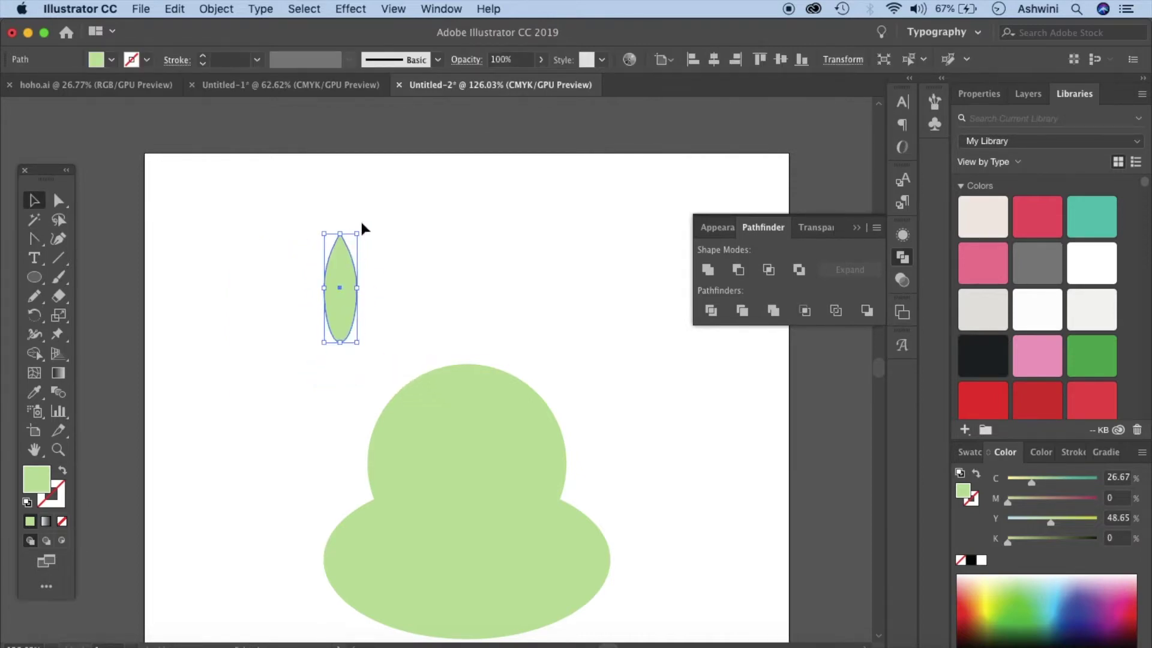
pyautogui.moveTo(363, 227); pyautogui.dragTo(307, 222)
pyautogui.moveTo(344, 286); pyautogui.dragTo(358, 373)
pyautogui.scroll(-5, 635, 403)
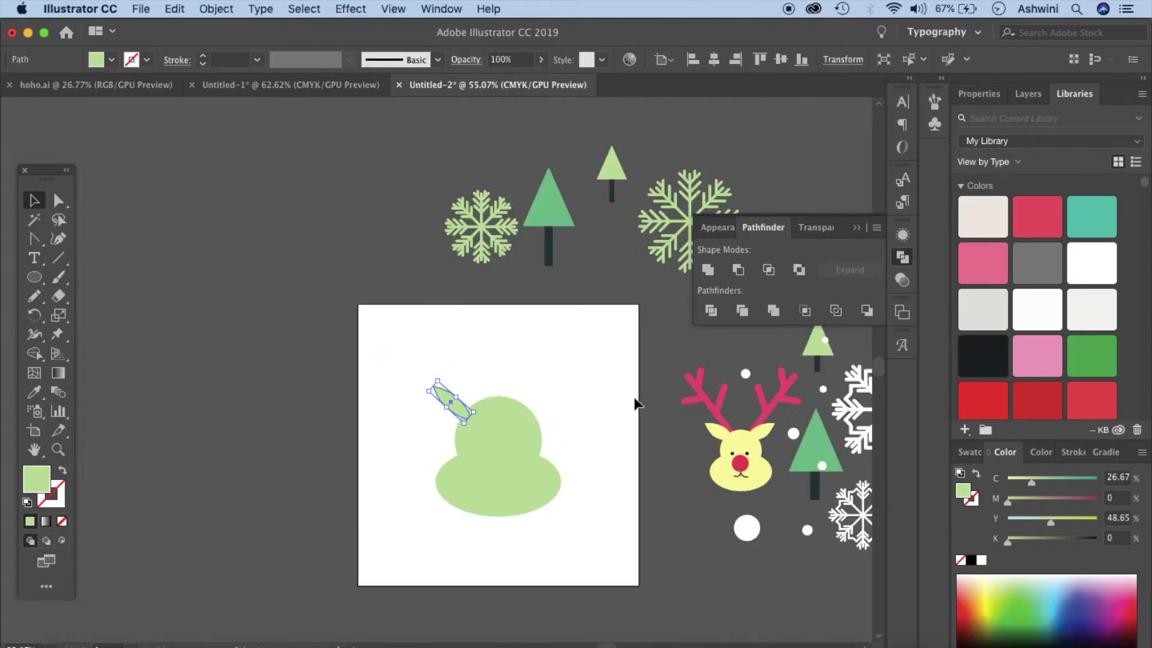
# Widen the ear and tilt it further outward at the head's upper left edge
pyautogui.click(635, 400)
pyautogui.click(454, 413)
pyautogui.moveTo(452, 404)
pyautogui.mouseDown()
pyautogui.moveTo(468, 387)
pyautogui.moveTo(444, 369)
pyautogui.moveTo(453, 403)
pyautogui.mouseUp()
pyautogui.click(530, 386)
pyautogui.click(451, 397)
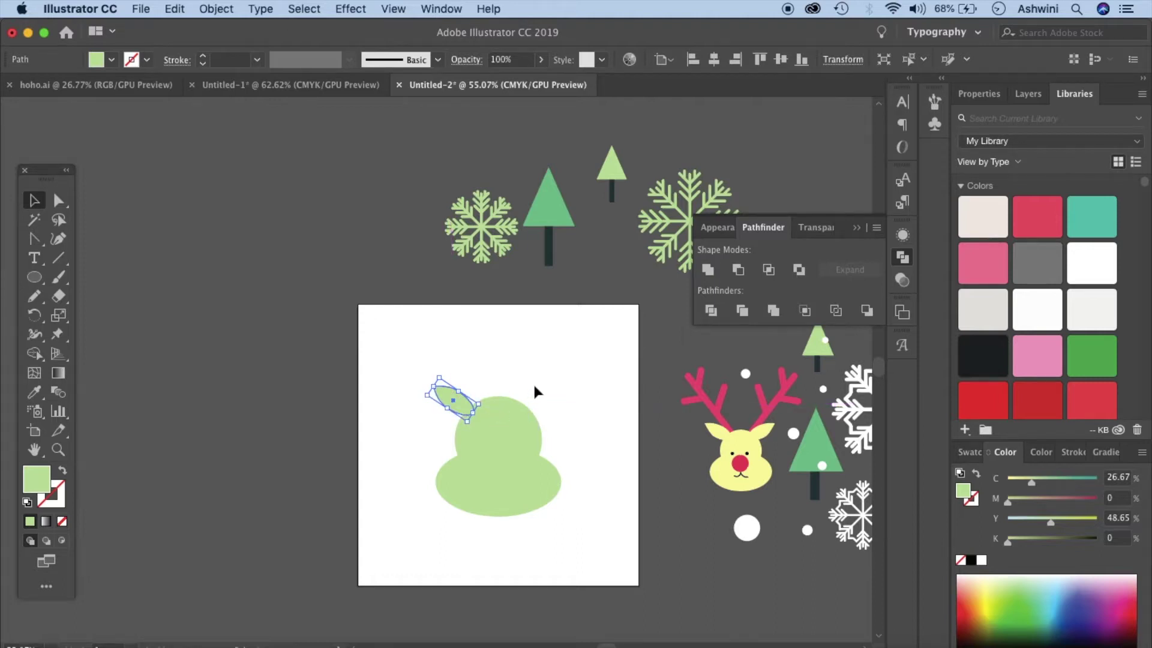
pyautogui.click(534, 389)
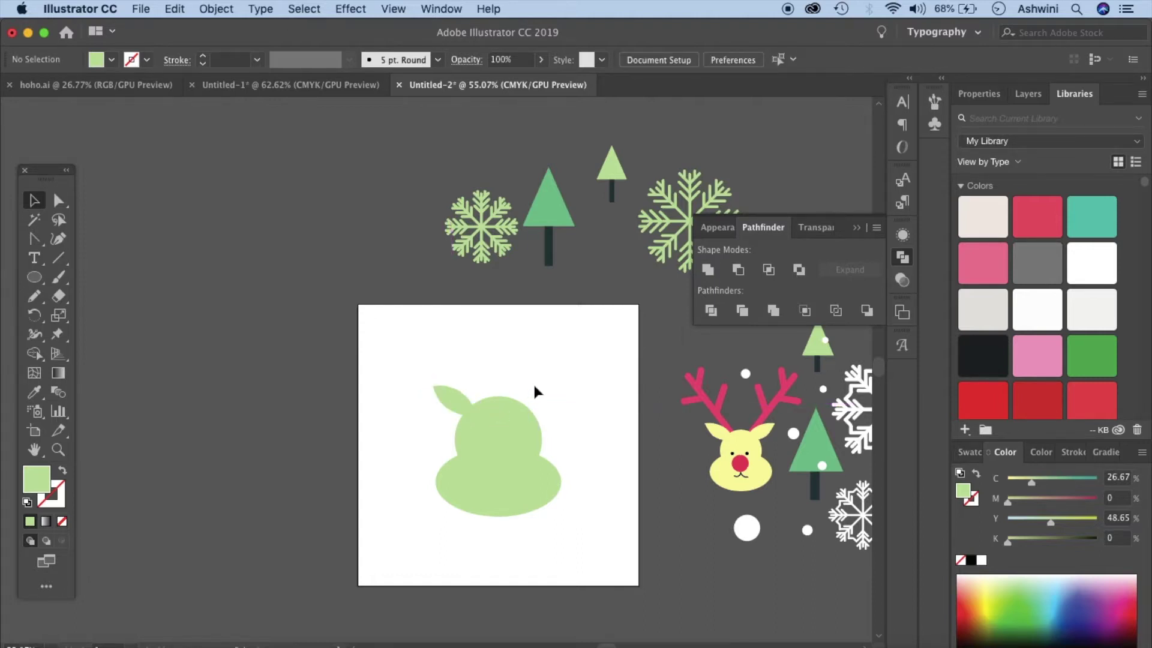
# Create a copy of the ear reflected across the vertical axis
pyautogui.moveTo(463, 394); pyautogui.dragTo(456, 404)
pyautogui.rightClick(456, 404)
pyautogui.moveTo(561, 566)
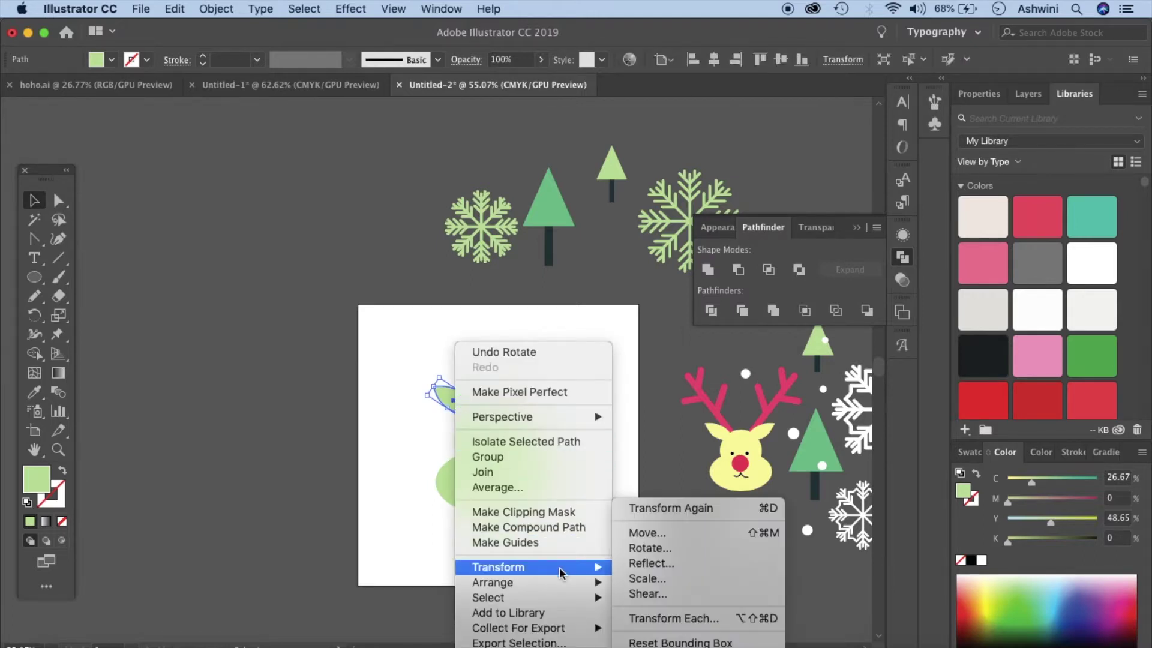
pyautogui.click(660, 563)
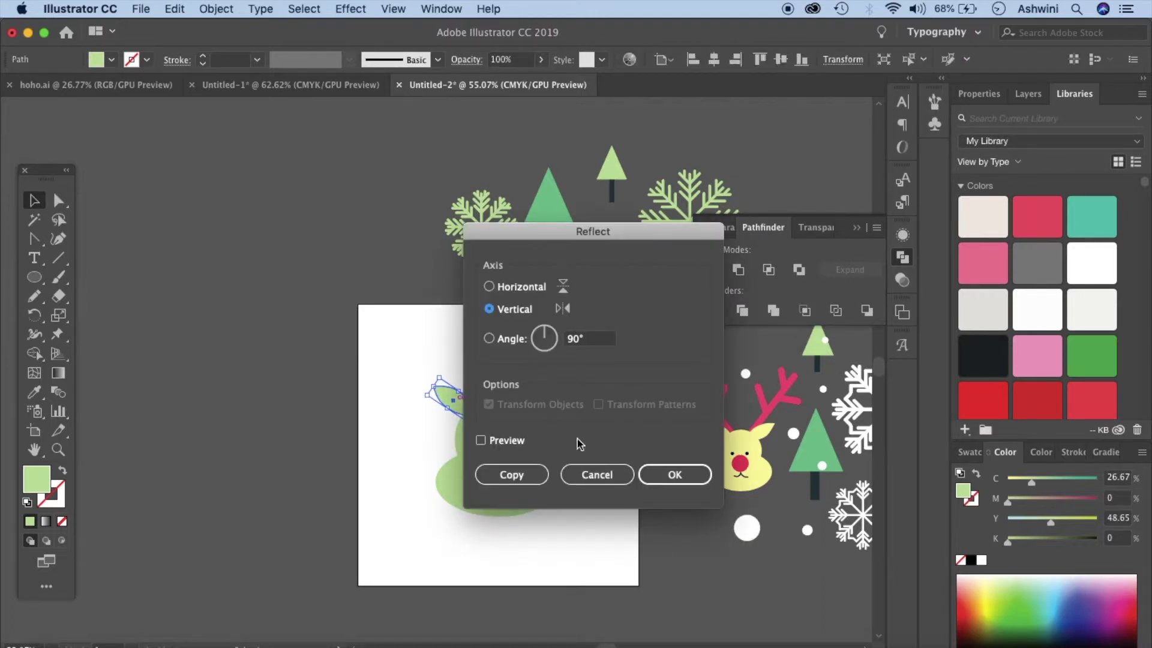
pyautogui.click(538, 474)
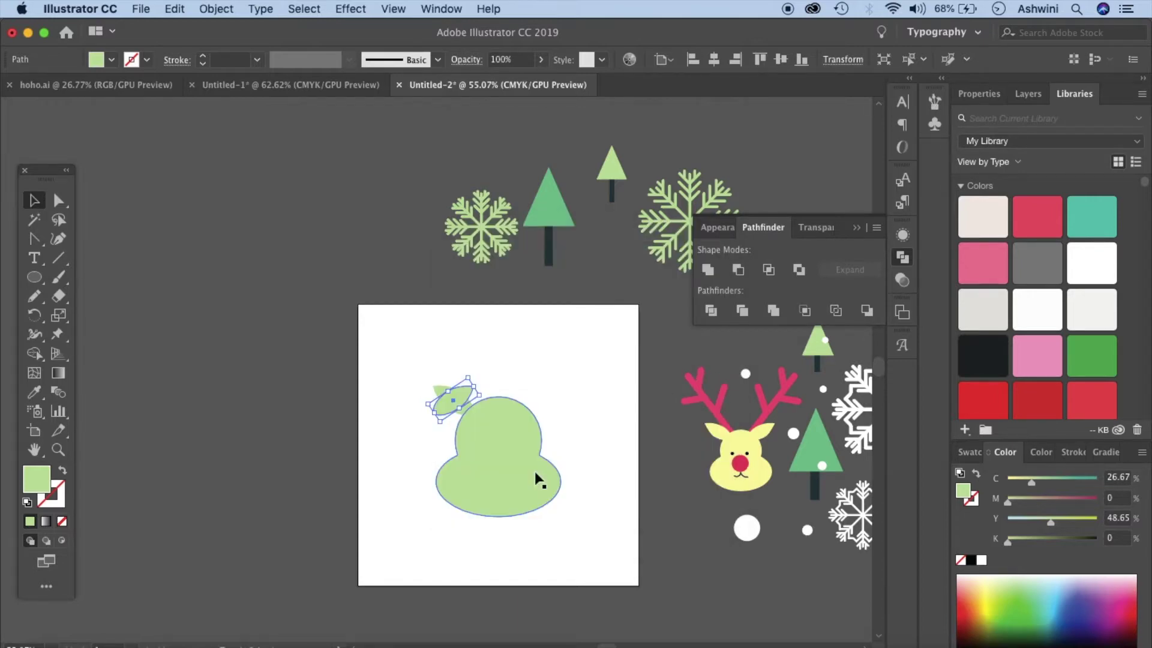
# Move the mirrored ear horizontally across to the head's upper right edge, level with the first ear
pyautogui.hotkey('shift', 'Right')
pyautogui.hotkey('shift', 'Right')
pyautogui.hotkey('shift', 'Right')
pyautogui.hotkey('shift', 'Right')
pyautogui.hotkey('shift', 'Right')
pyautogui.hotkey('shift', 'Right')
pyautogui.hotkey('shift', 'Right')
pyautogui.hotkey('shift', 'Right')
pyautogui.hotkey('shift', 'Right')
pyautogui.hotkey('shift', 'Right')
pyautogui.hotkey('shift', 'Right')
pyautogui.hotkey('shift', 'Right')
pyautogui.hotkey('shift', 'Right')
pyautogui.hotkey('shift', 'Right')
pyautogui.hotkey('shift', 'Right')
pyautogui.hotkey('shift', 'Right')
pyautogui.hotkey('shift', 'Right')
pyautogui.hotkey('shift', 'Right')
pyautogui.hotkey('shift', 'Right')
pyautogui.hotkey('shift', 'Right')
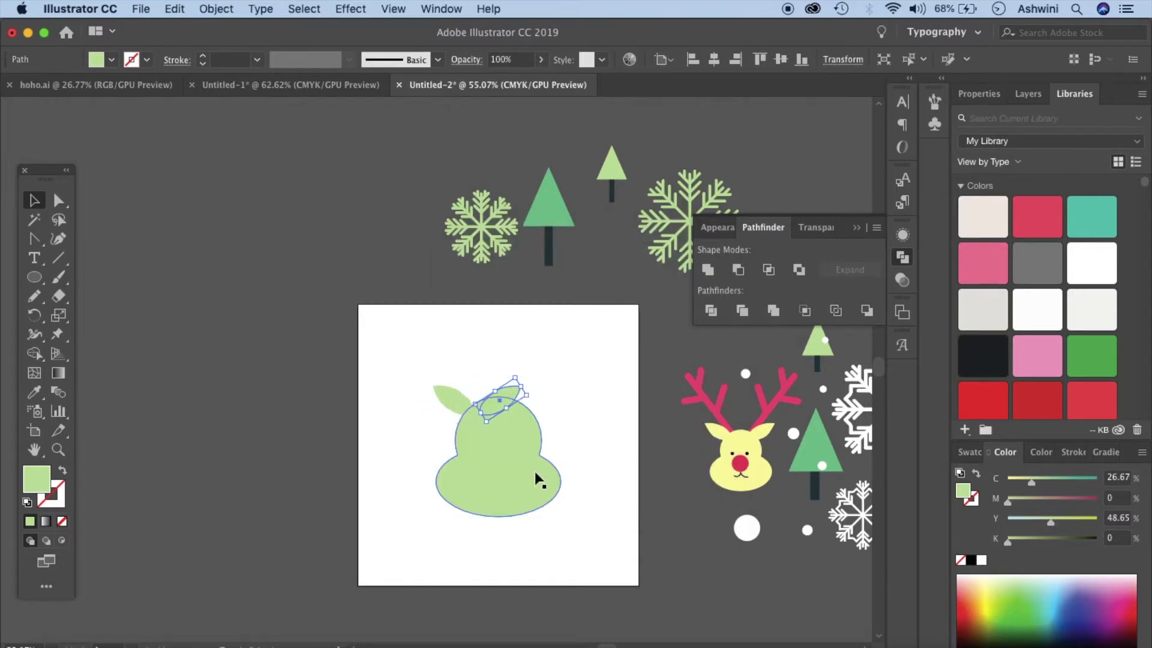
pyautogui.hotkey('shift', 'Right')
pyautogui.hotkey('shift', 'Right')
pyautogui.hotkey('shift', 'Right')
pyautogui.hotkey('shift', 'Right')
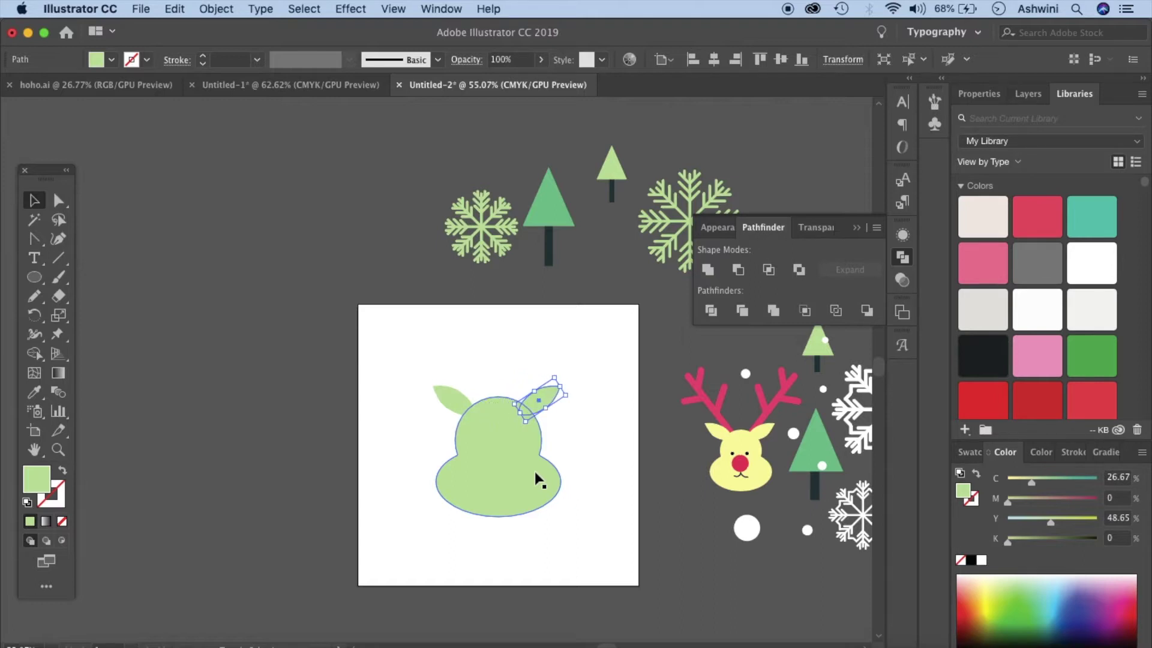
pyautogui.click(595, 429)
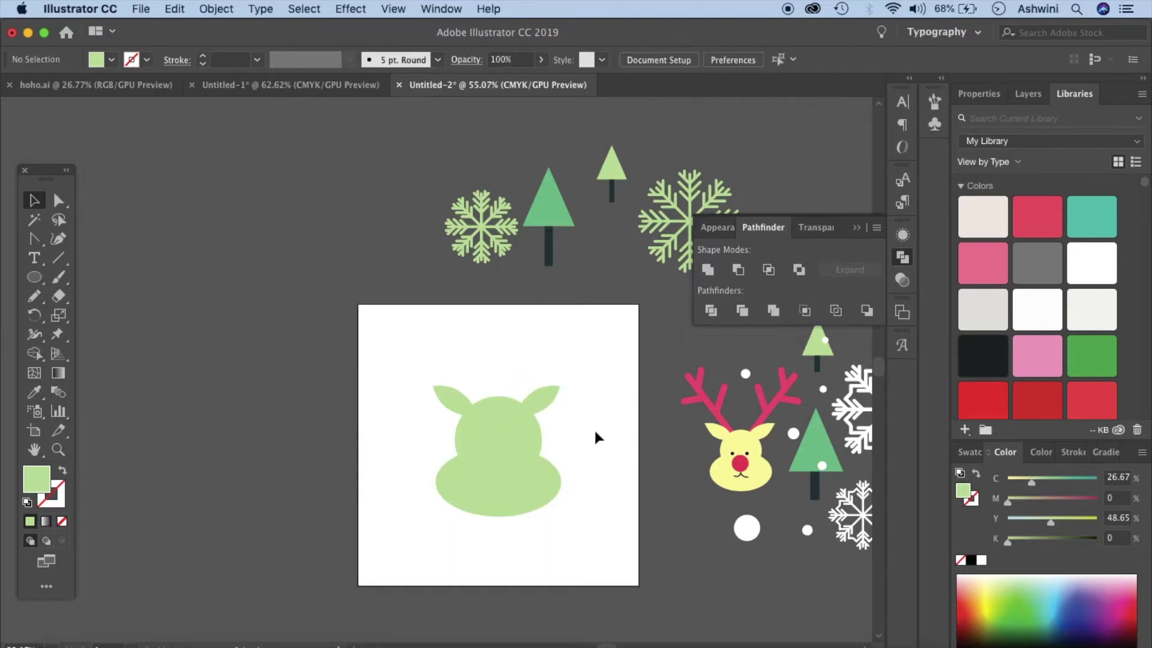
# Unite both ears and the head into a single shape with Pathfinder
pyautogui.moveTo(409, 366); pyautogui.dragTo(591, 534)
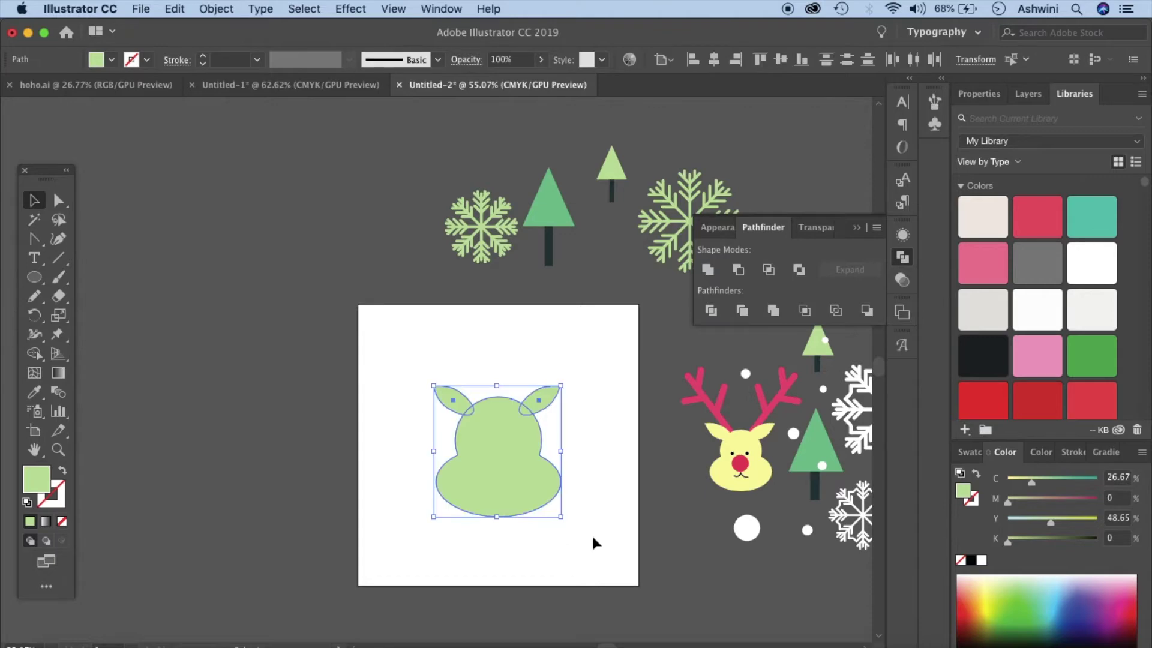
pyautogui.click(709, 270)
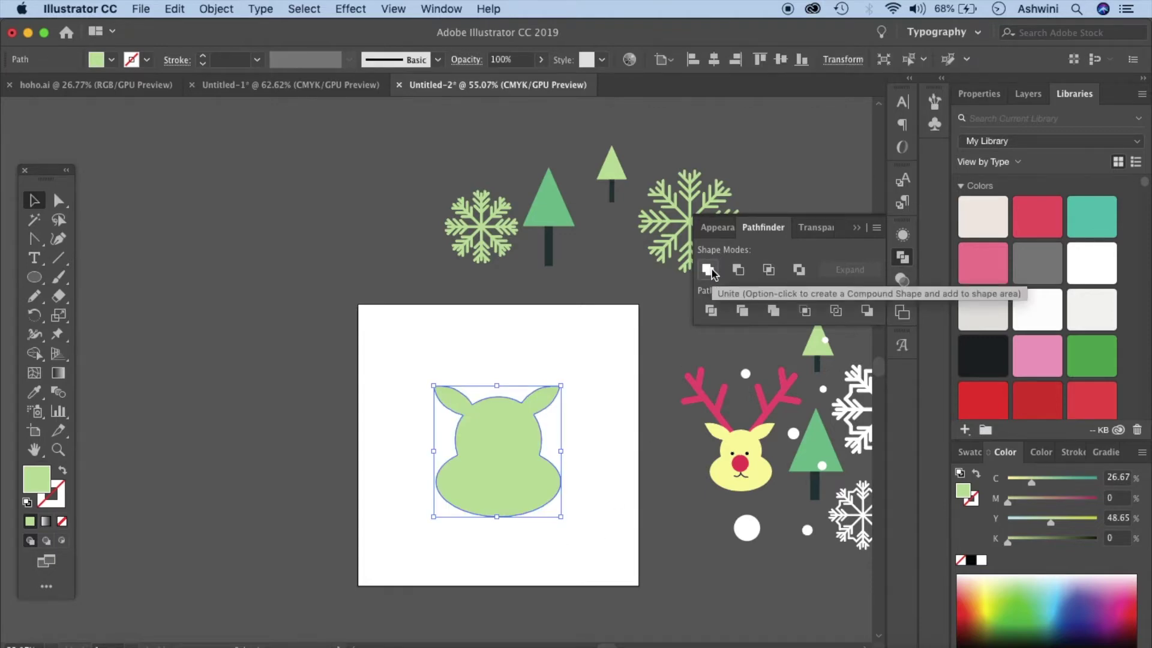
pyautogui.click(627, 404)
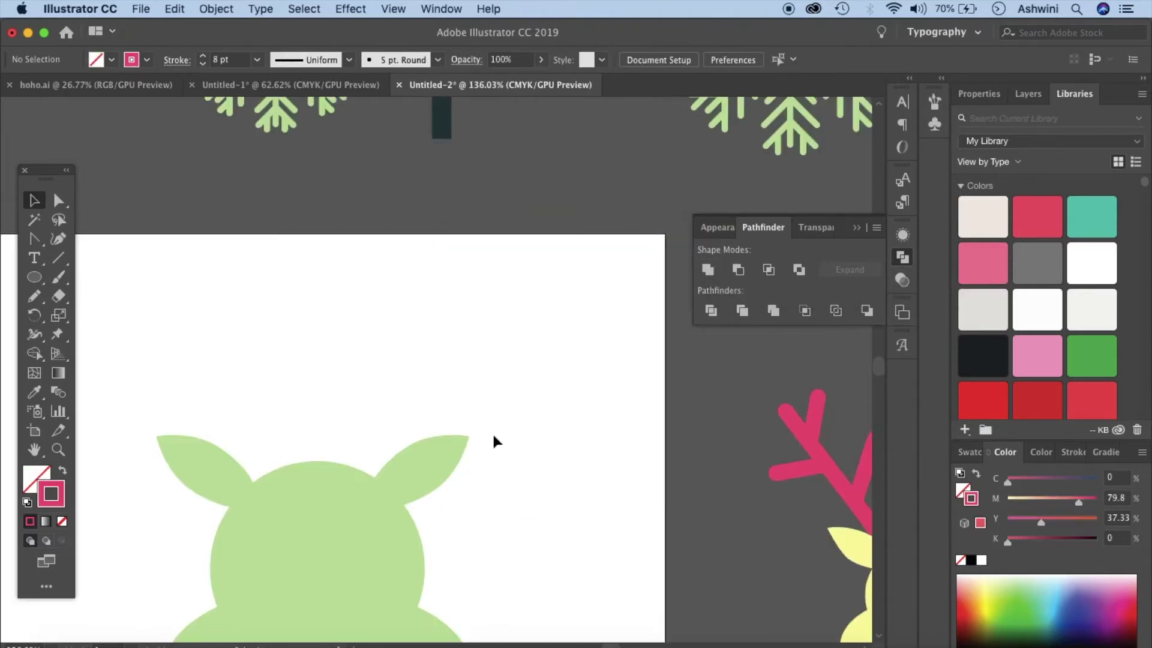
# Draw a vertical pink line with an 8 pt stroke rising from the top of the head as the antler's stem
pyautogui.scroll(-5, 494, 442)
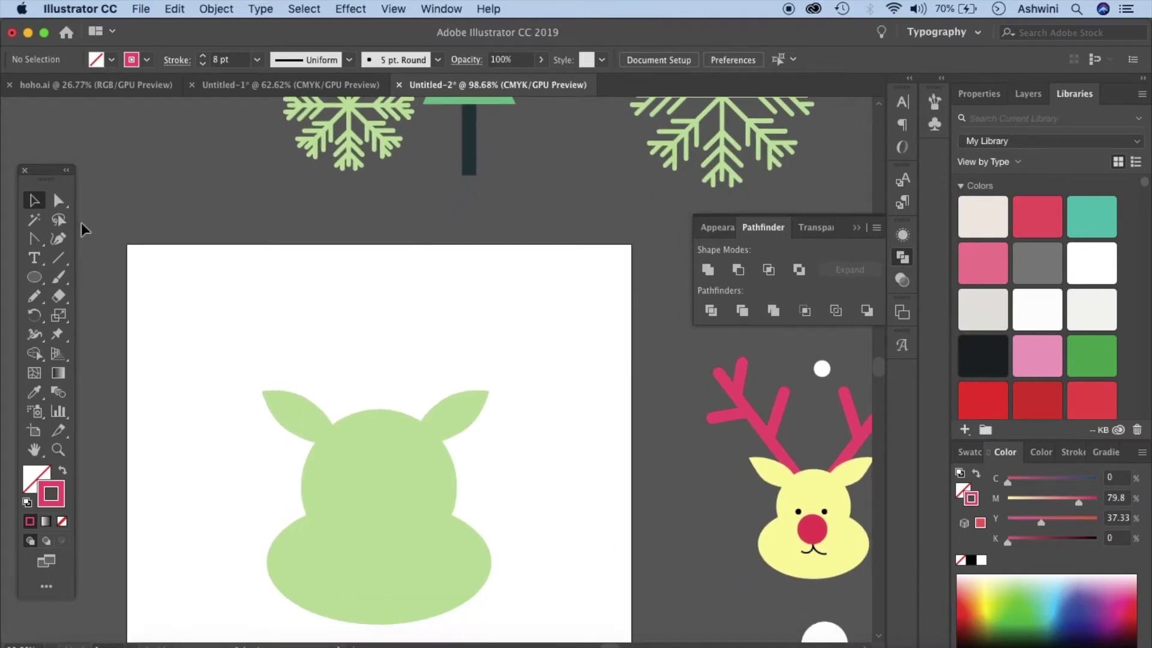
pyautogui.click(58, 258)
pyautogui.moveTo(349, 168); pyautogui.dragTo(396, 414)
pyautogui.click(34, 200)
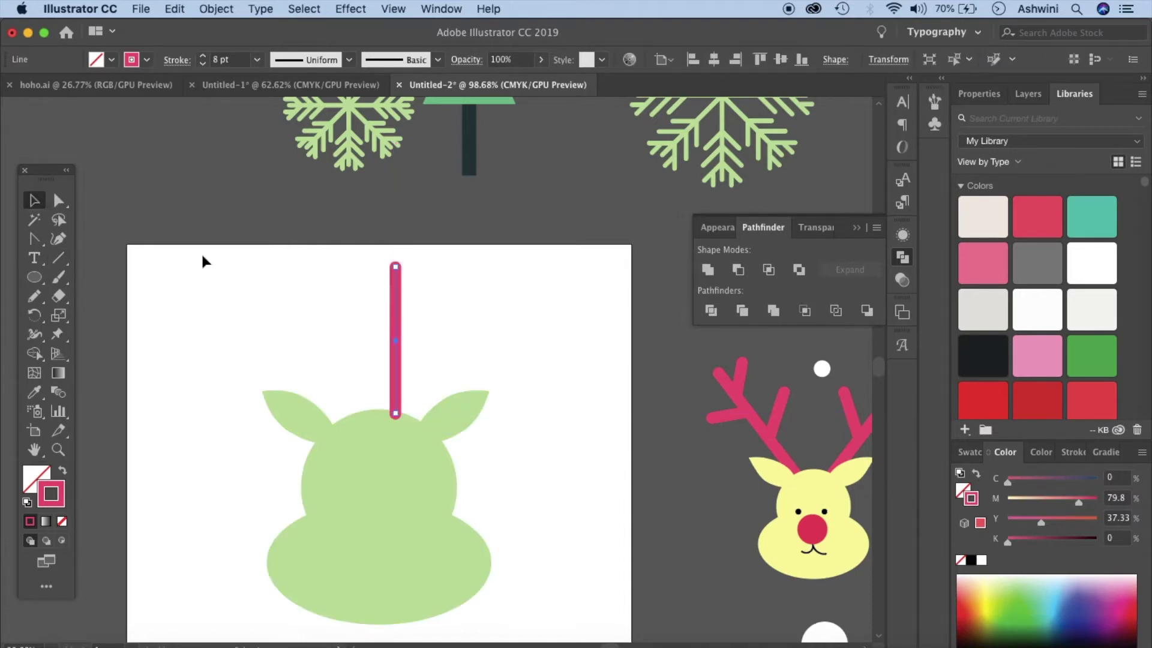
pyautogui.click(311, 321)
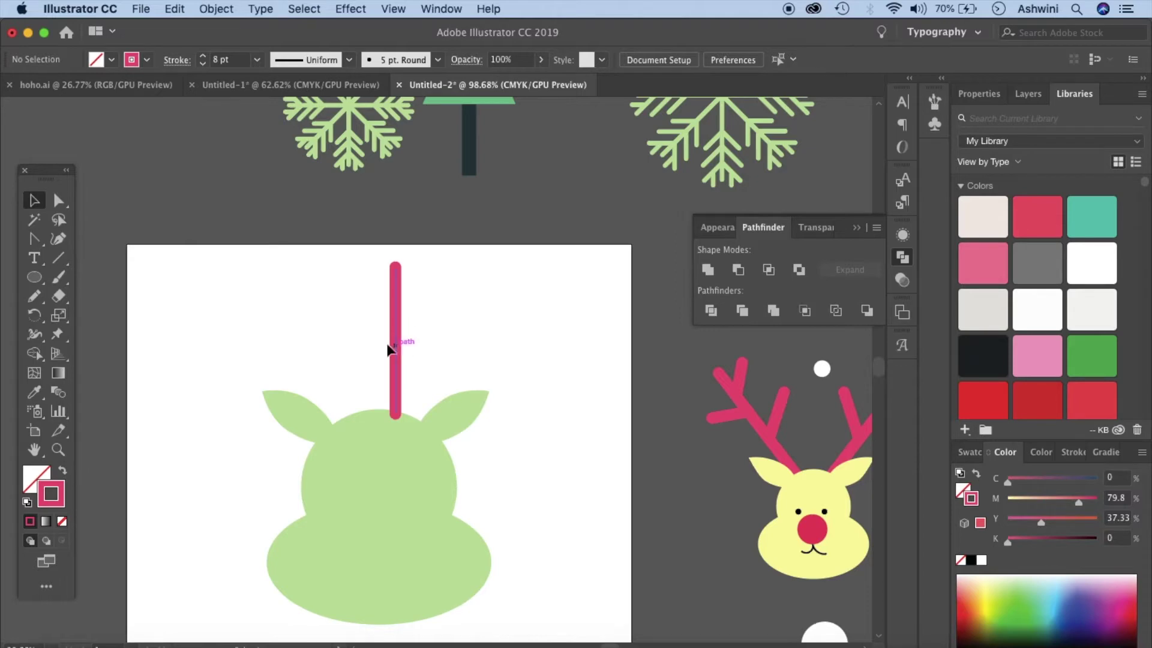
# Add three short diagonal branches to the antler stem, two pointing up to the left and one up to the right
pyautogui.click(58, 258)
pyautogui.moveTo(391, 298); pyautogui.dragTo(367, 276)
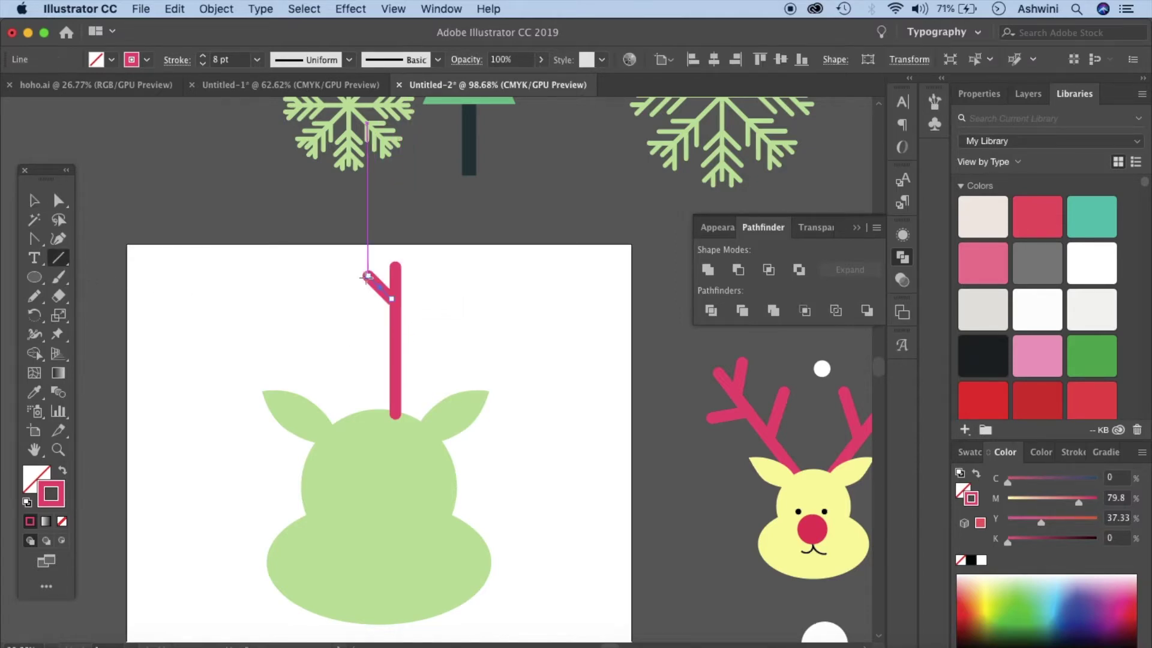
pyautogui.moveTo(400, 325); pyautogui.dragTo(429, 296)
pyautogui.moveTo(391, 365); pyautogui.dragTo(360, 335)
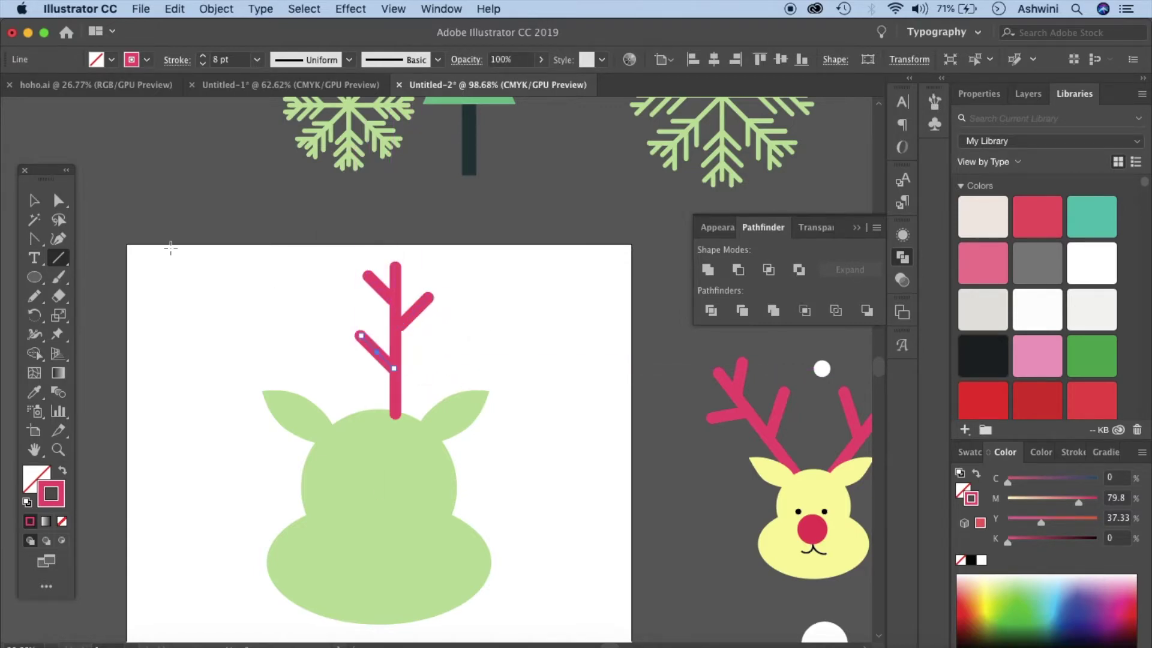
# Group the antler lines, tilt the group to the right and place it at the head's upper right beside the ear
pyautogui.click(36, 204)
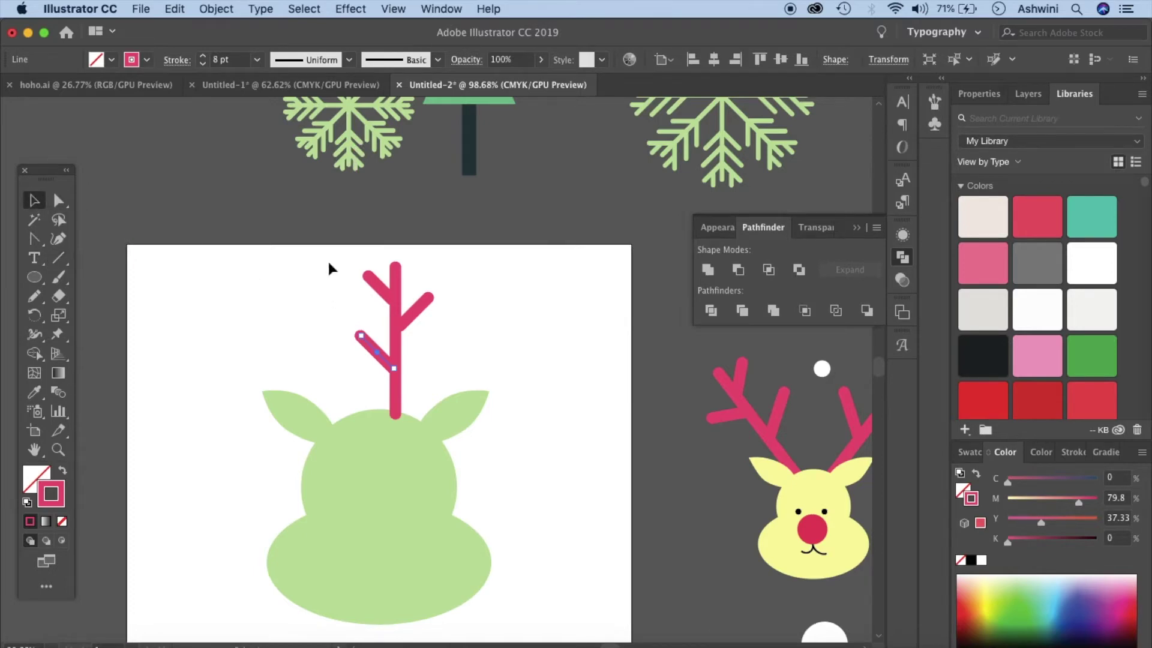
pyautogui.press('super+a')
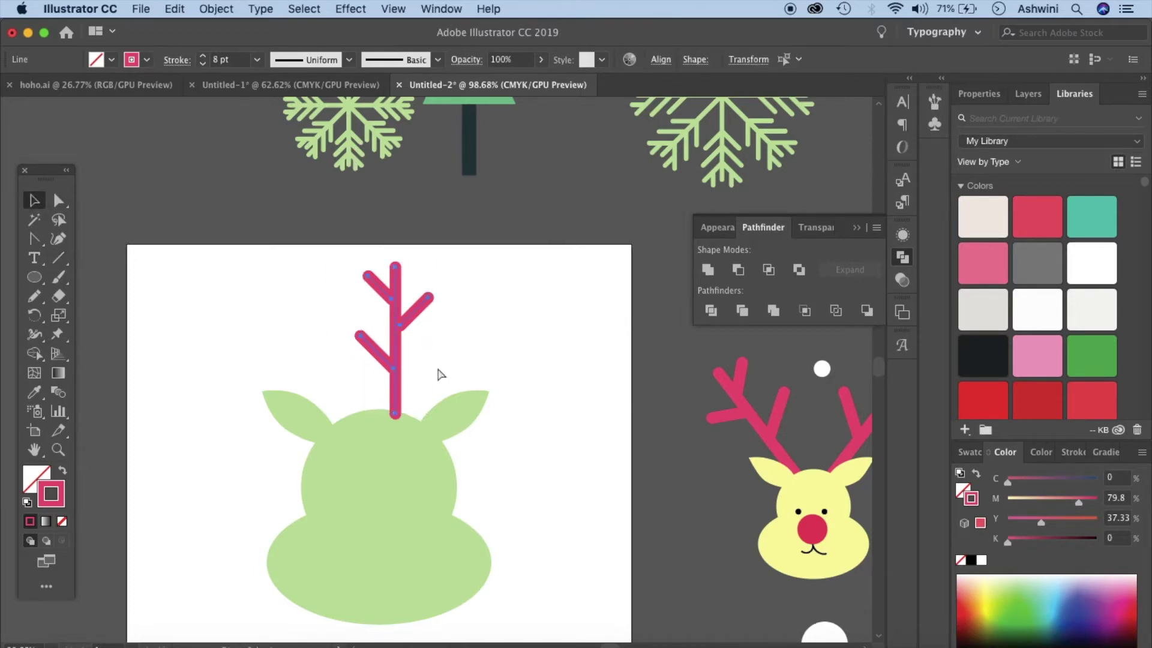
pyautogui.press('super+g')
pyautogui.moveTo(431, 259); pyautogui.dragTo(456, 288)
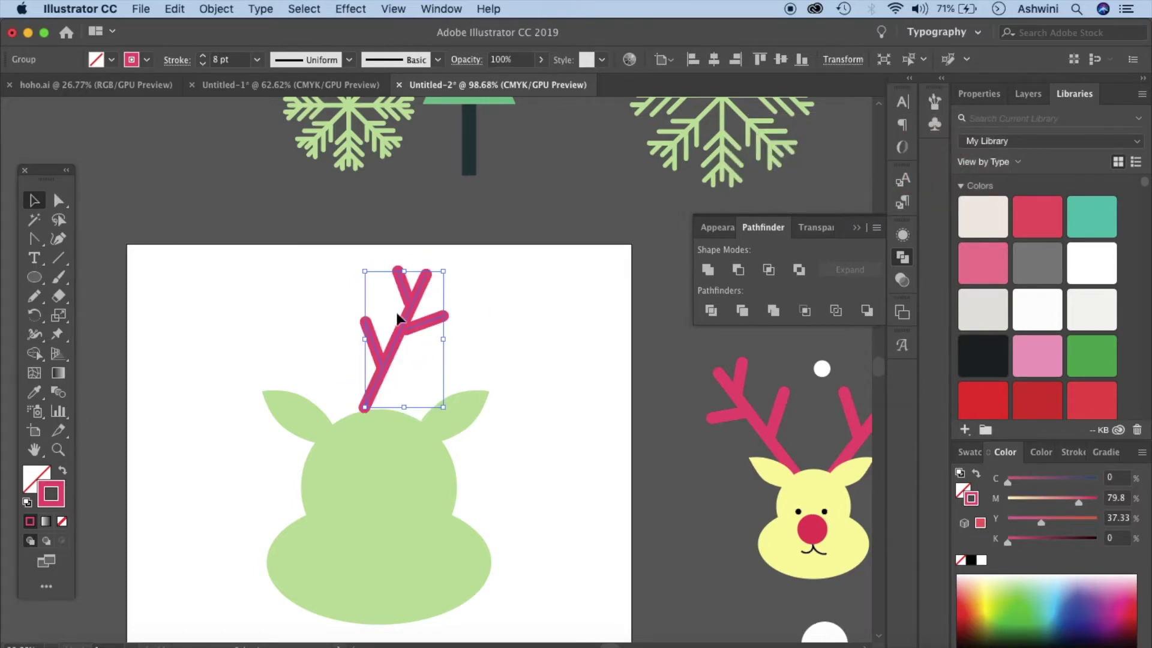
pyautogui.moveTo(401, 334); pyautogui.dragTo(454, 352)
pyautogui.click(552, 383)
# Make a copy of the antler reflected across the vertical axis and place it symmetrically at the head's upper left
pyautogui.click(452, 351)
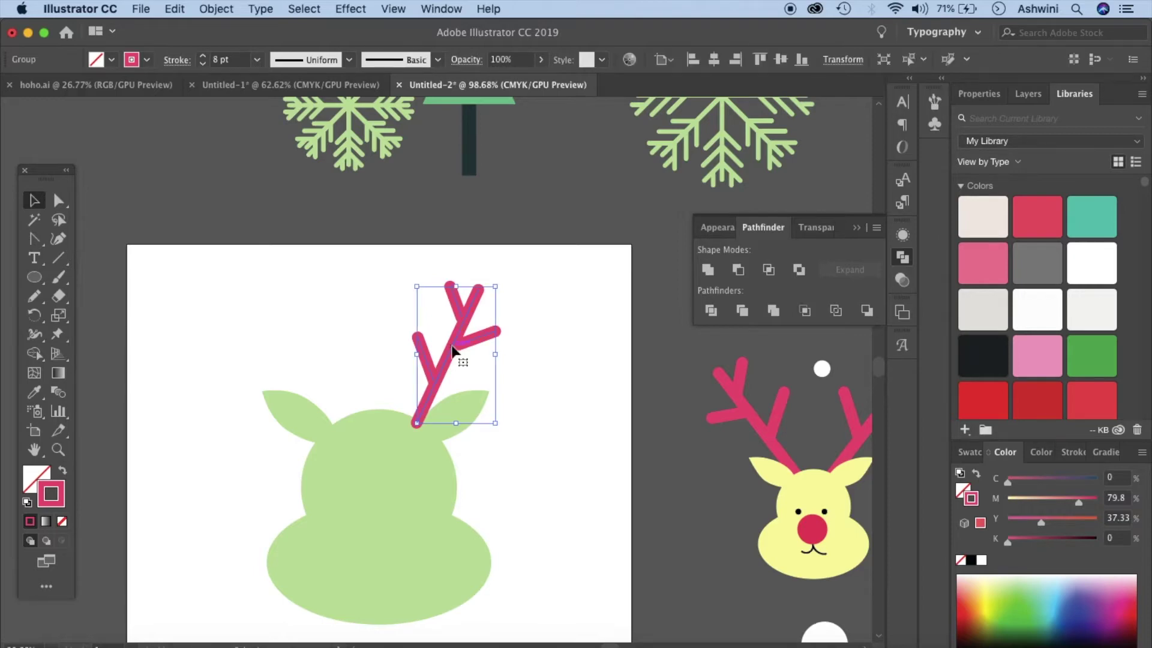
pyautogui.rightClick(453, 349)
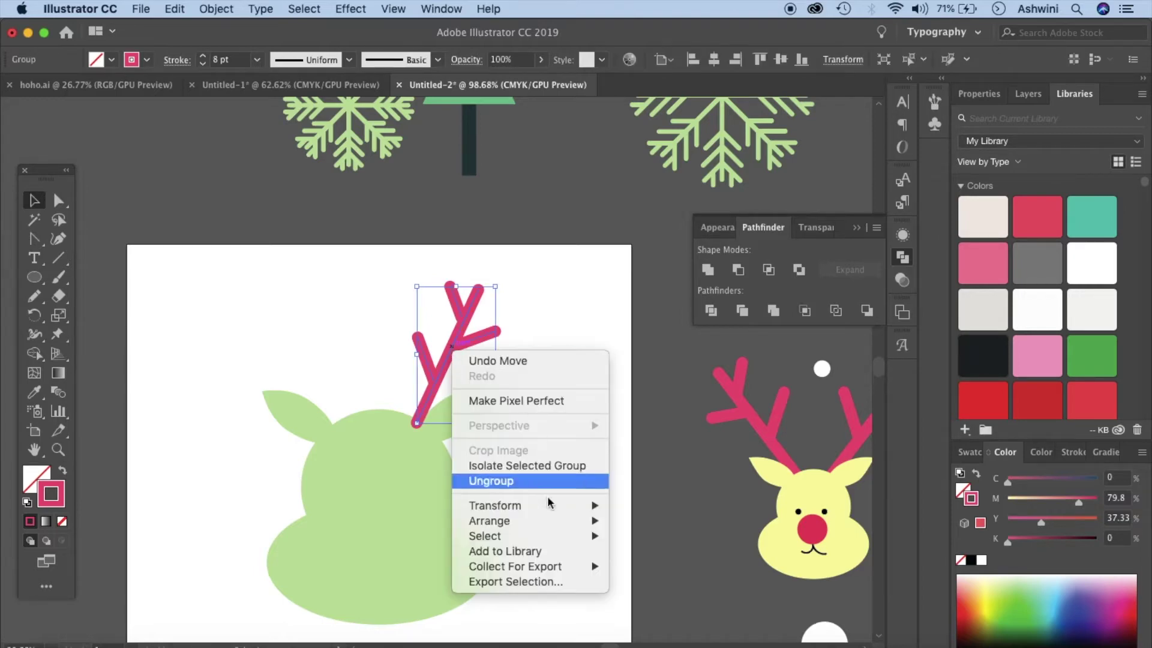
pyautogui.moveTo(549, 510)
pyautogui.click(649, 562)
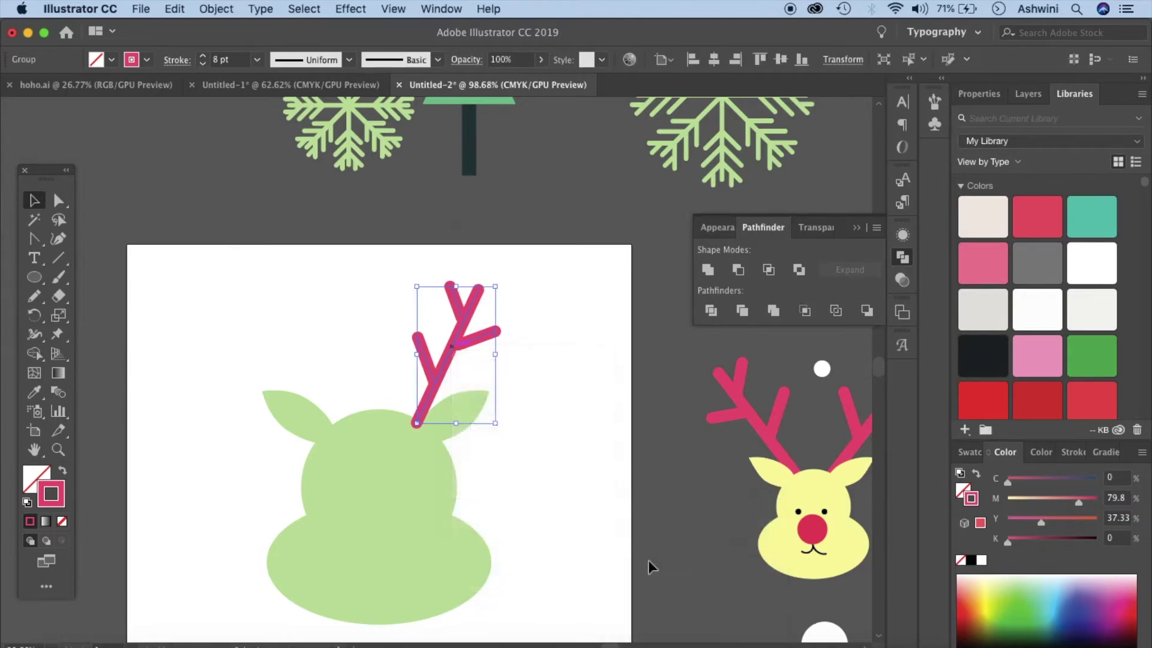
pyautogui.click(519, 476)
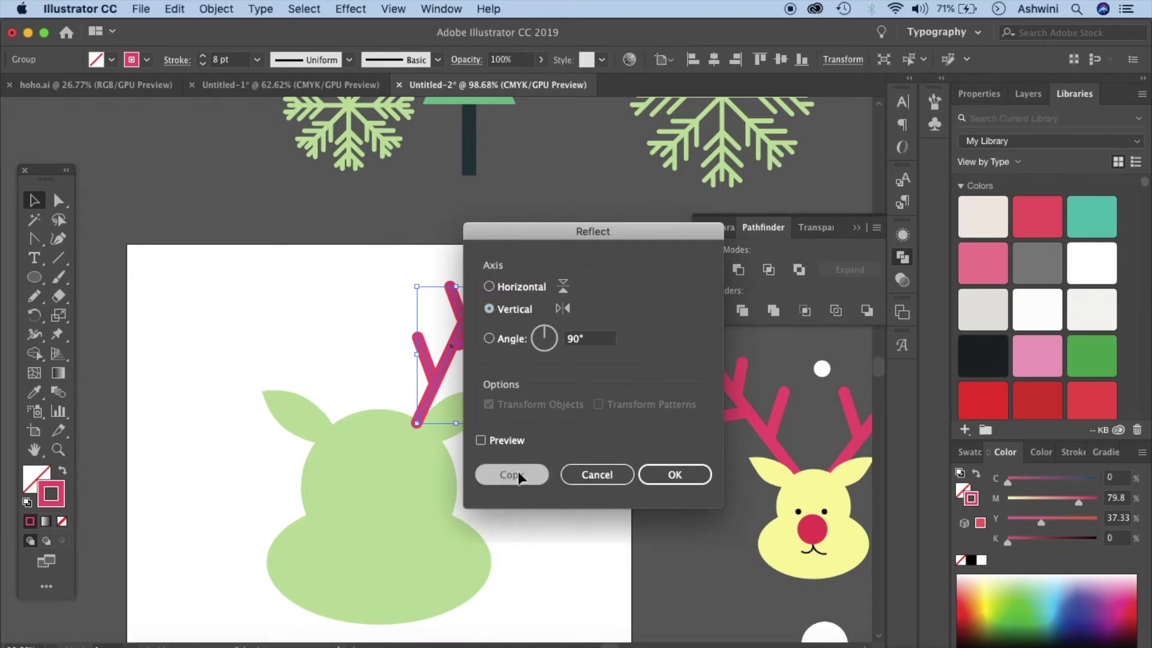
pyautogui.moveTo(492, 420); pyautogui.dragTo(320, 395)
pyautogui.click(522, 453)
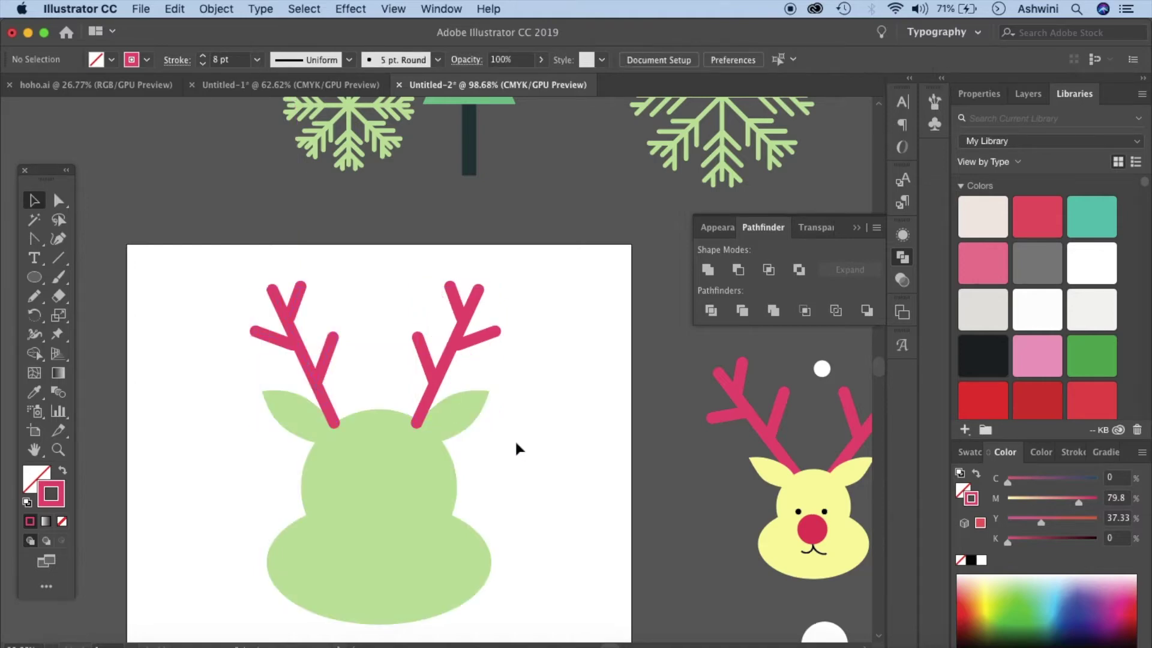
# Send both antlers to the back, behind the head
pyautogui.click(307, 367)
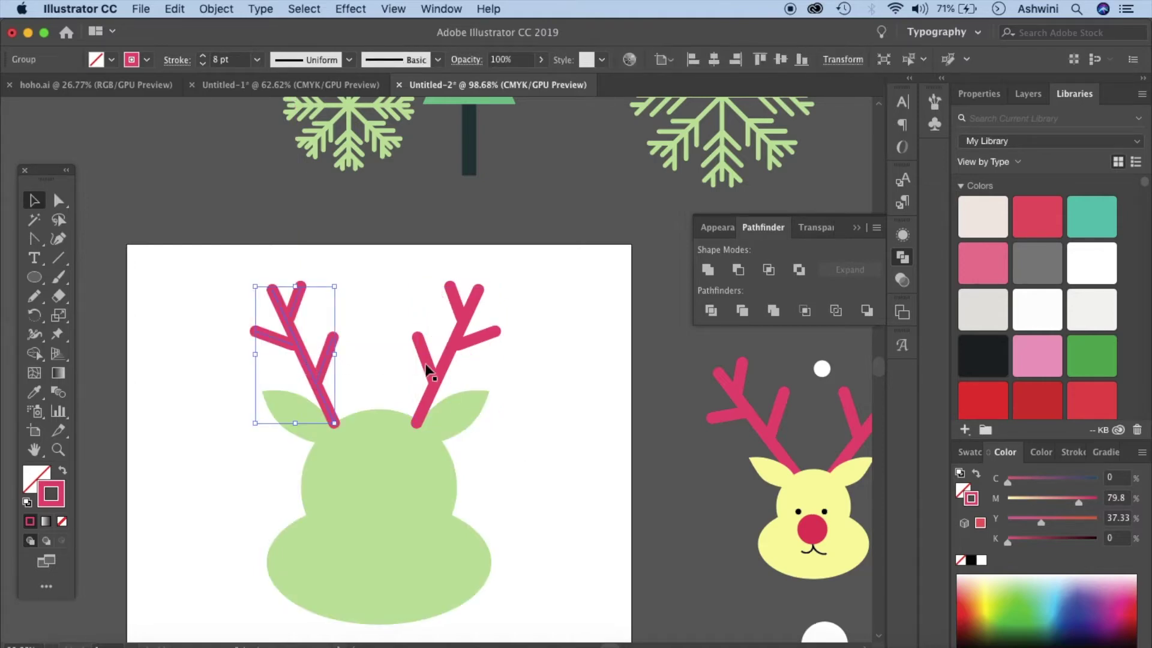
pyautogui.keyDown('shift'); pyautogui.click(441, 375); pyautogui.keyUp('shift')
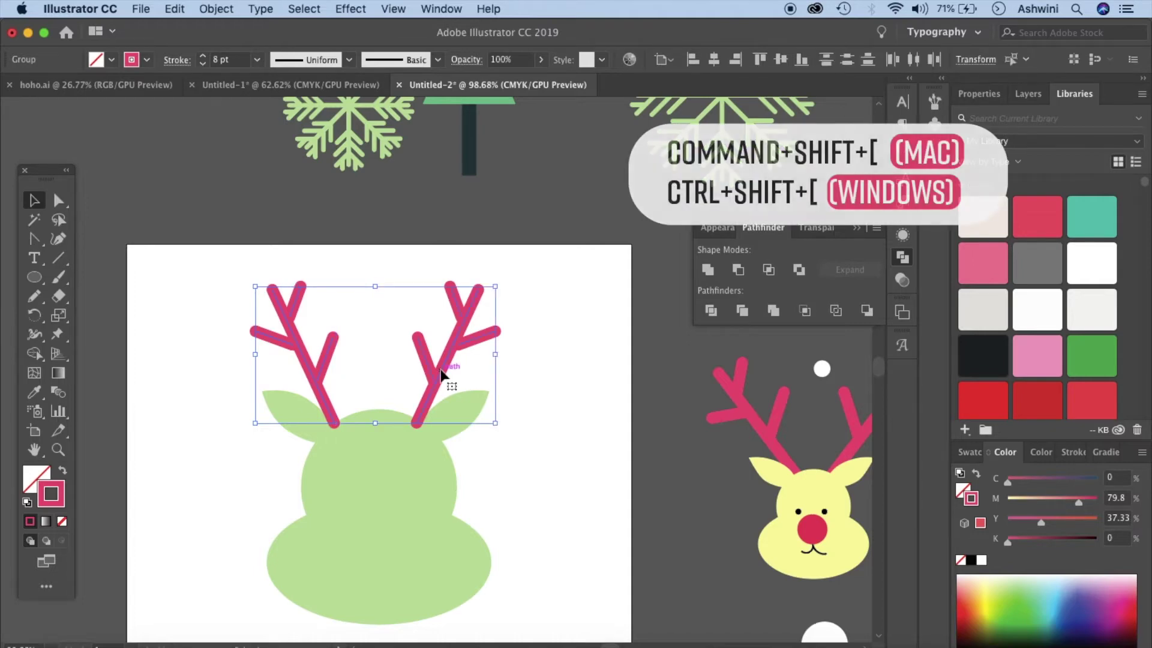
pyautogui.press('super+shift+bracketleft')
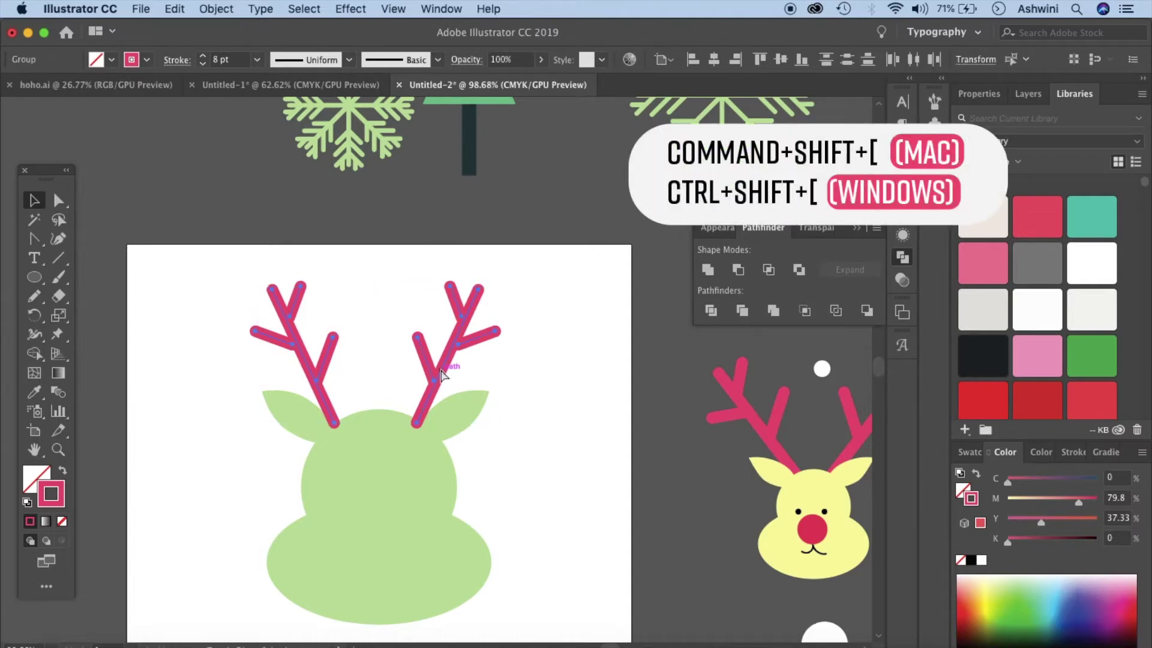
pyautogui.click(480, 390)
# Draw a small circle in the middle of the face as the nose, with a pink fill and no stroke
pyautogui.hscroll(5, 481, 390)
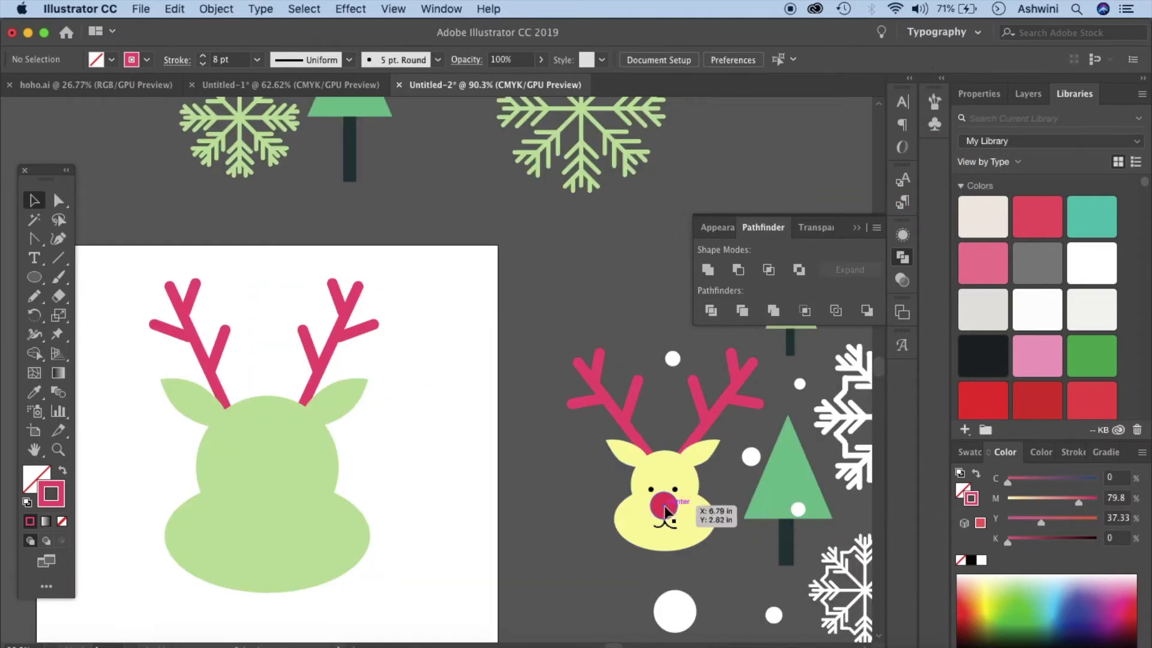
pyautogui.hscroll(-4, 515, 482)
pyautogui.scroll(-2, 514, 481)
pyautogui.click(34, 276)
pyautogui.moveTo(297, 478); pyautogui.dragTo(329, 509)
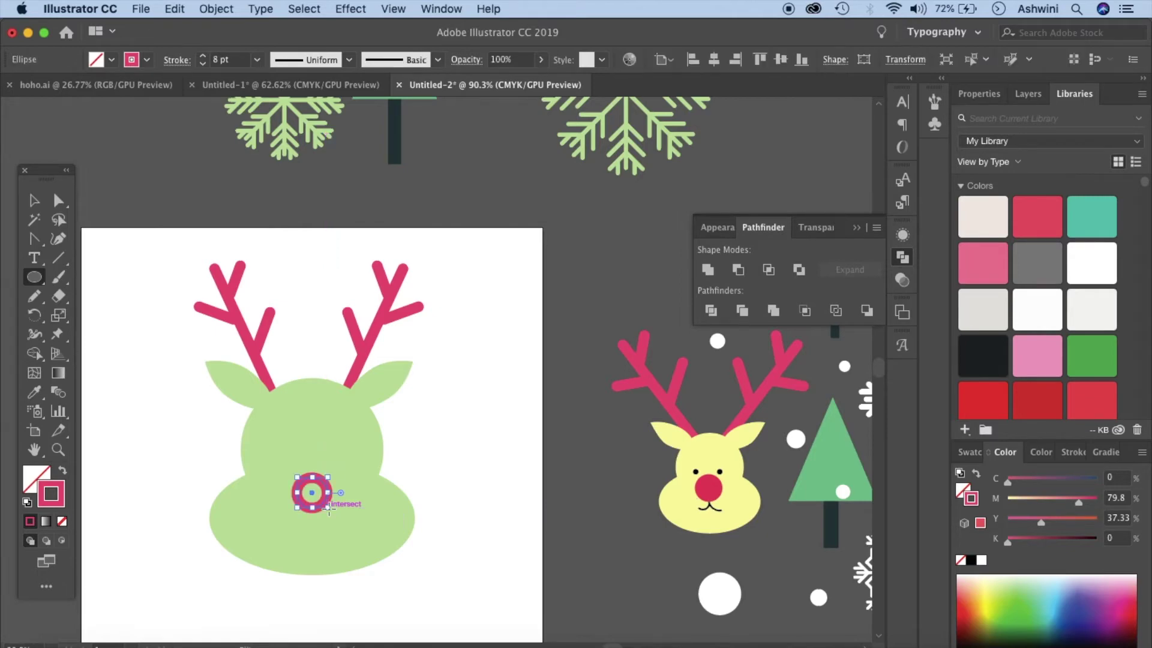
pyautogui.click(63, 470)
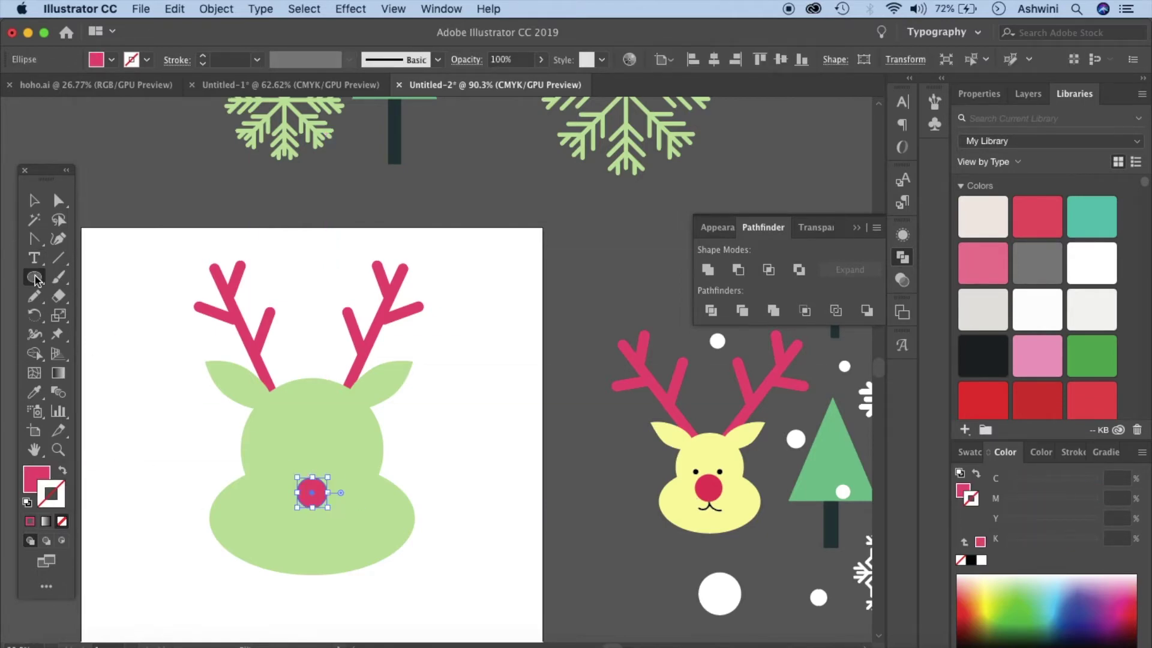
# Draw a tiny circle filled black and place it with a duplicate as the two eyes above the nose
pyautogui.moveTo(187, 420); pyautogui.dragTo(194, 429)
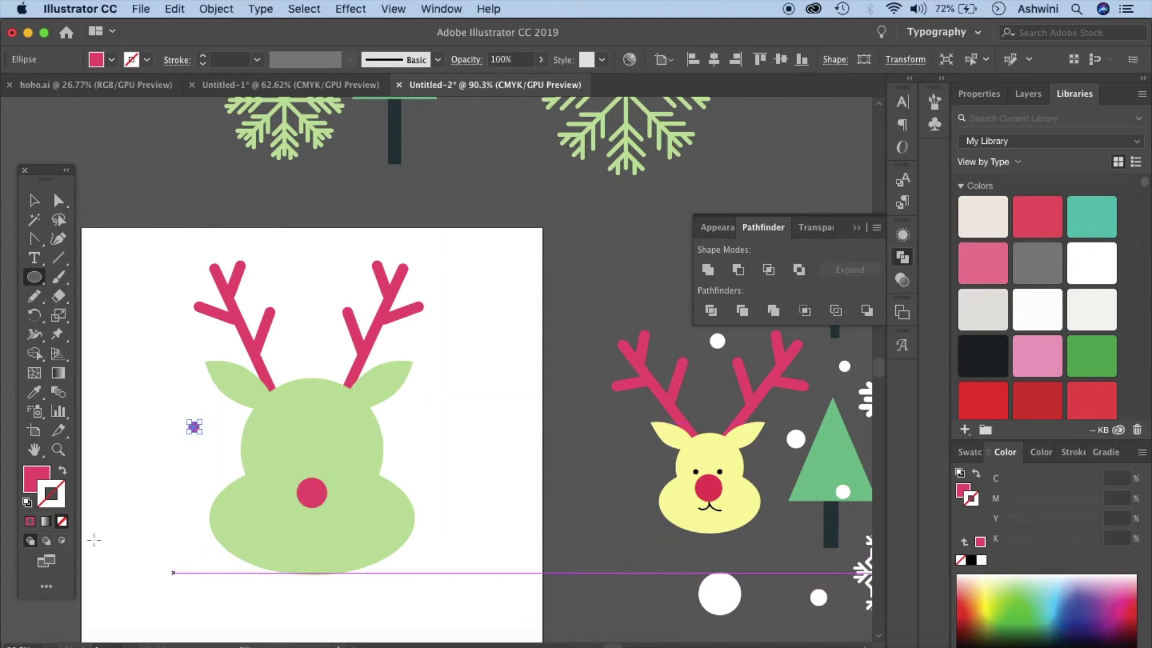
pyautogui.click(971, 560)
pyautogui.scroll(4, 192, 427)
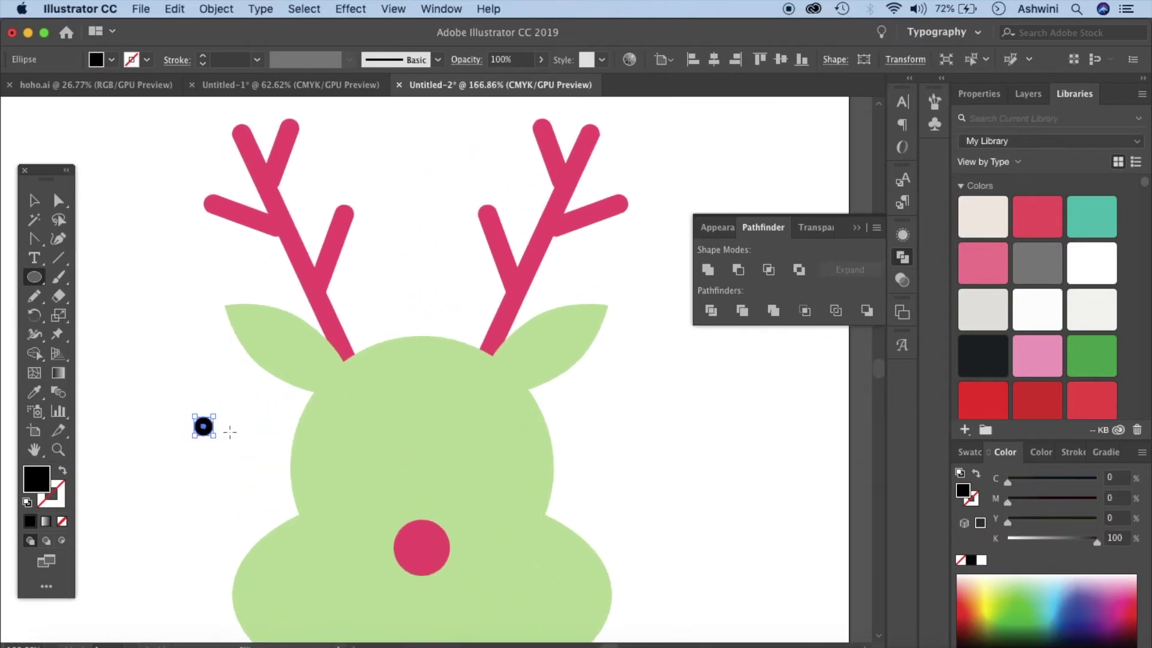
pyautogui.moveTo(204, 427); pyautogui.dragTo(464, 512)
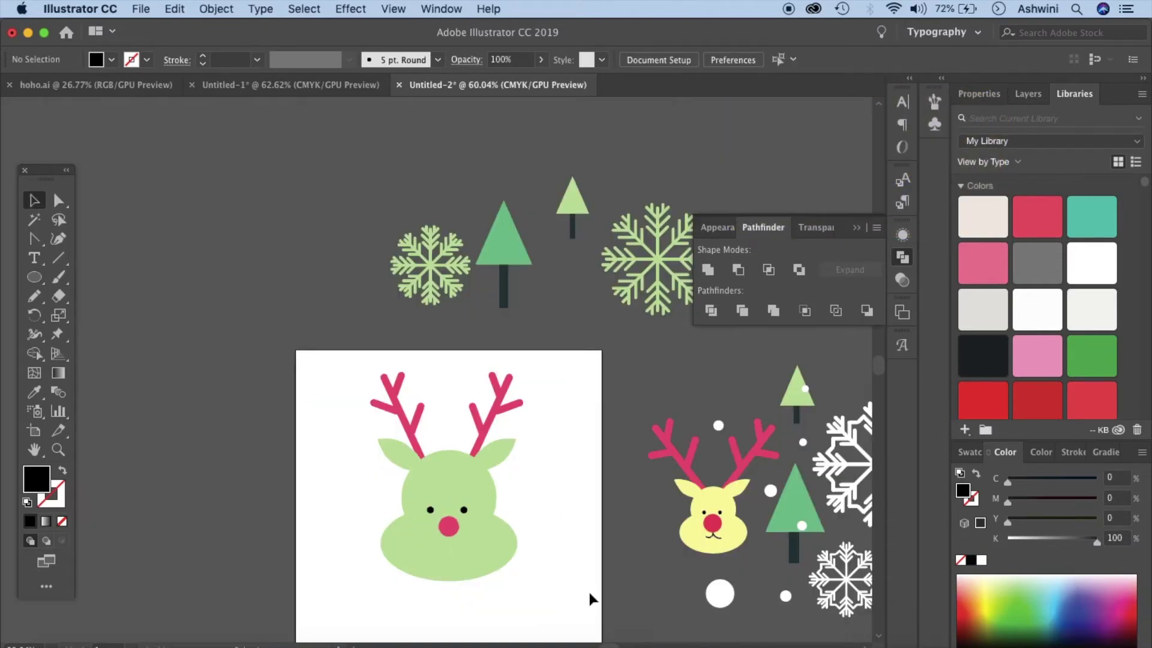
# Sketch a curved mouth below the nose with the Pencil tool and give it a black stroke without fill
pyautogui.hscroll(4, 589, 592)
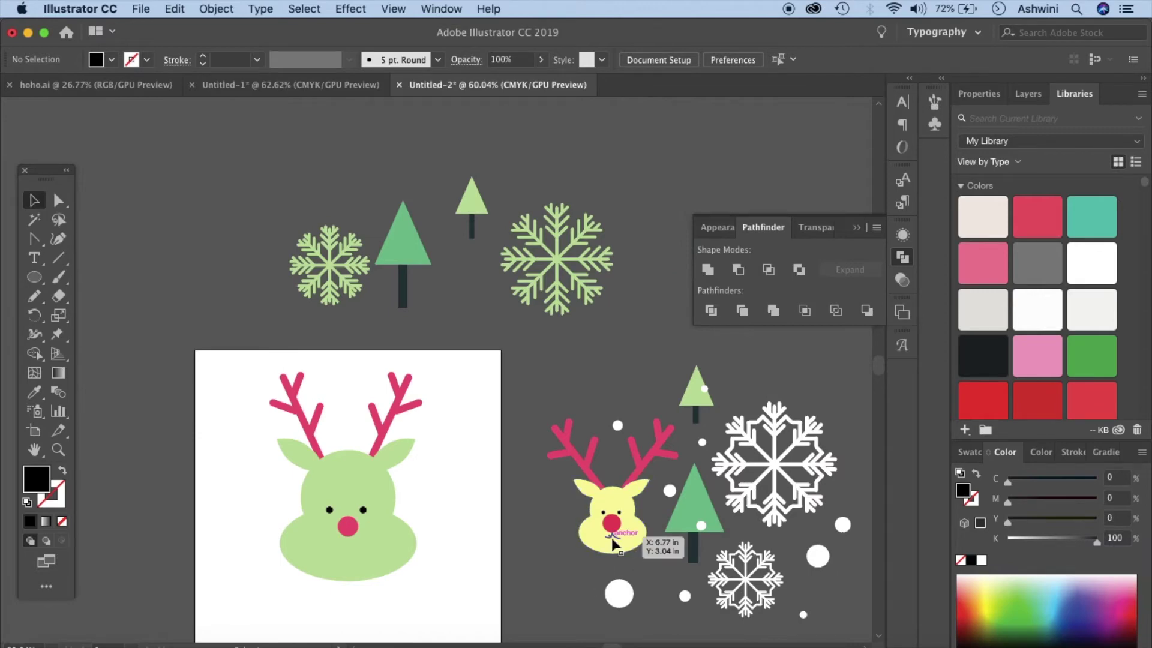
pyautogui.click(34, 296)
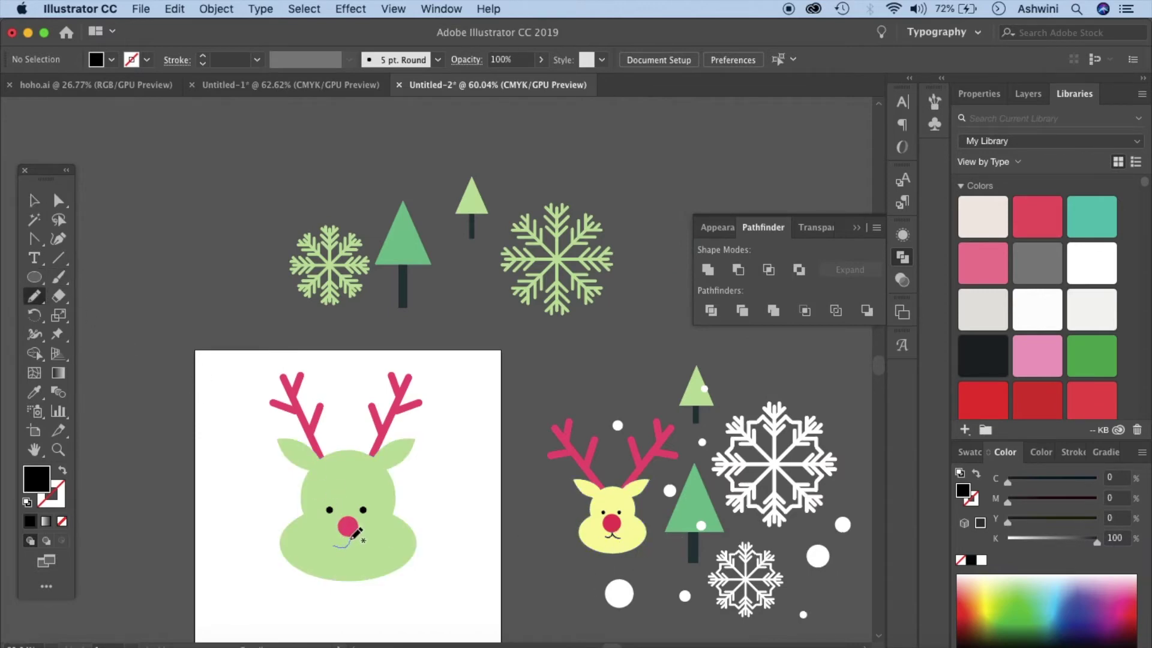
pyautogui.moveTo(366, 545); pyautogui.dragTo(367, 546)
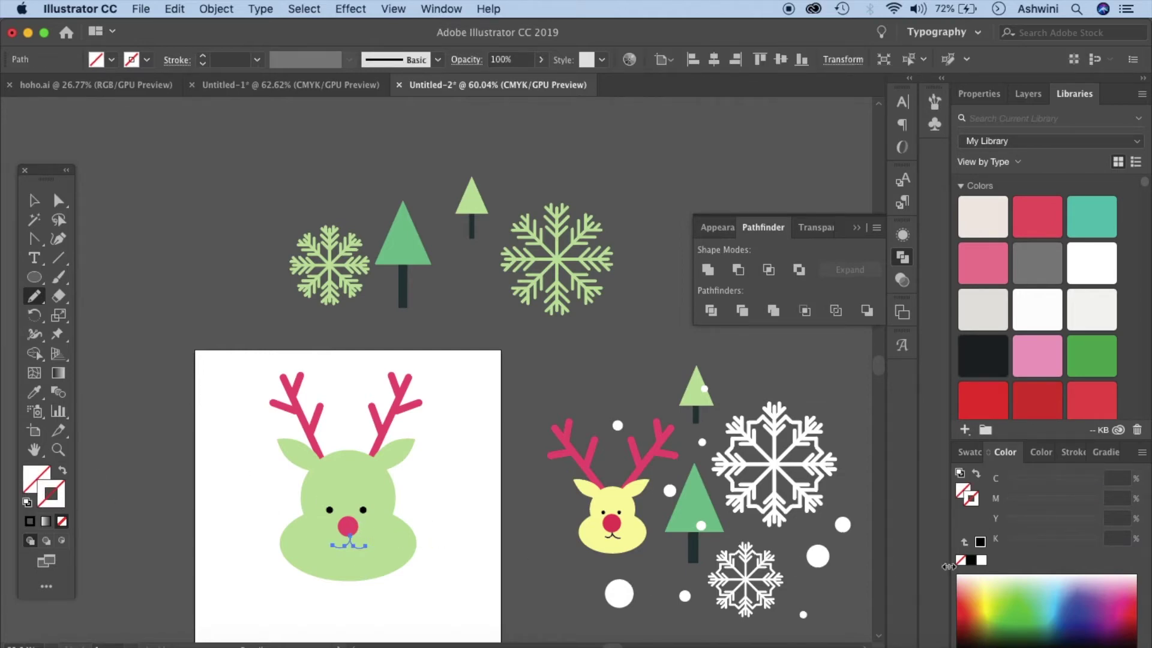
pyautogui.click(970, 560)
pyautogui.press('v')
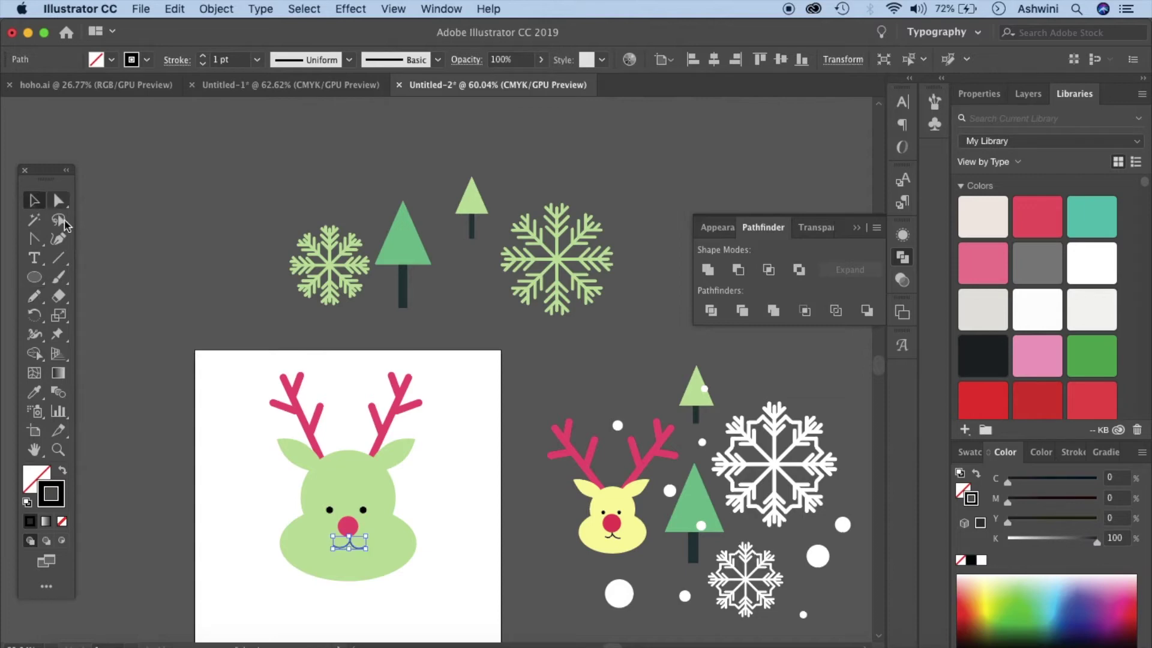
# Bring the reindeer's pink nose to the front, above the mouth line
pyautogui.click(347, 526)
pyautogui.press('a')
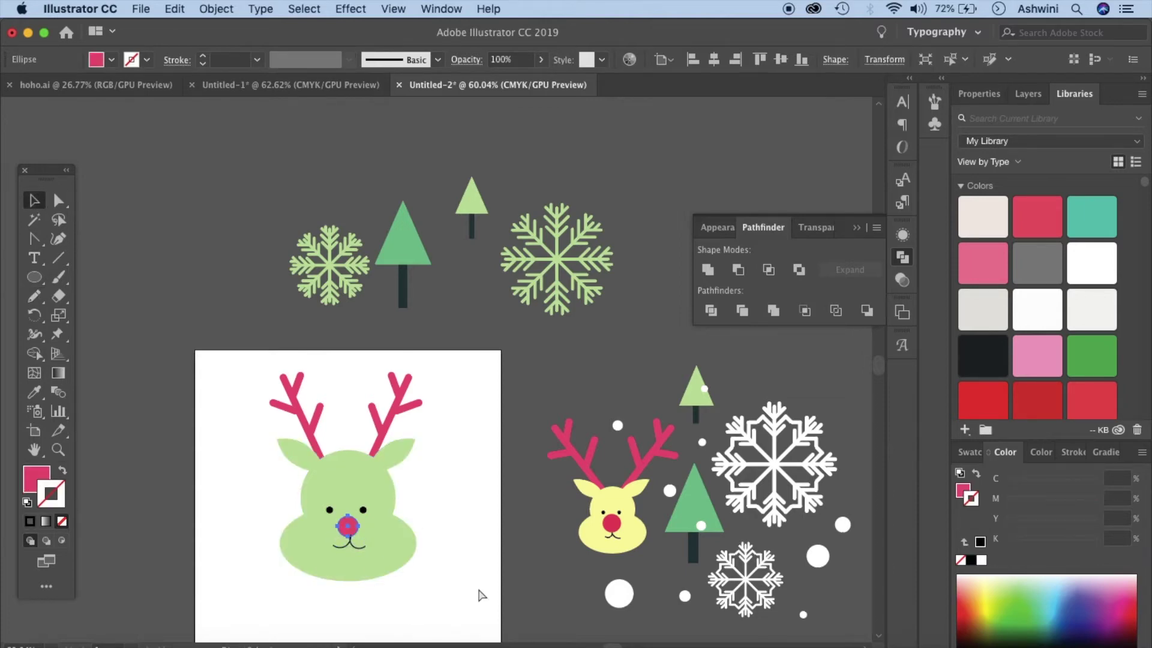
pyautogui.press('super+shift+bracketright')
pyautogui.click(528, 579)
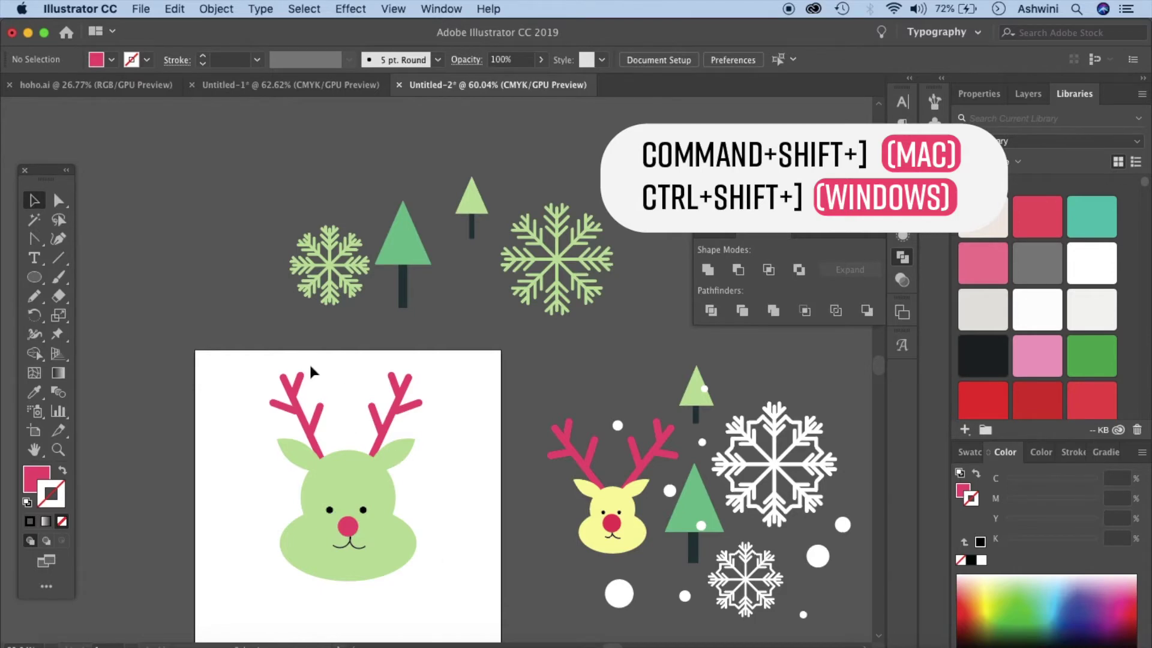
# Group all parts of the reindeer, scale the group down and place it above the artboard beside the small snowflake
pyautogui.moveTo(242, 365); pyautogui.dragTo(430, 577)
pyautogui.press('super+g')
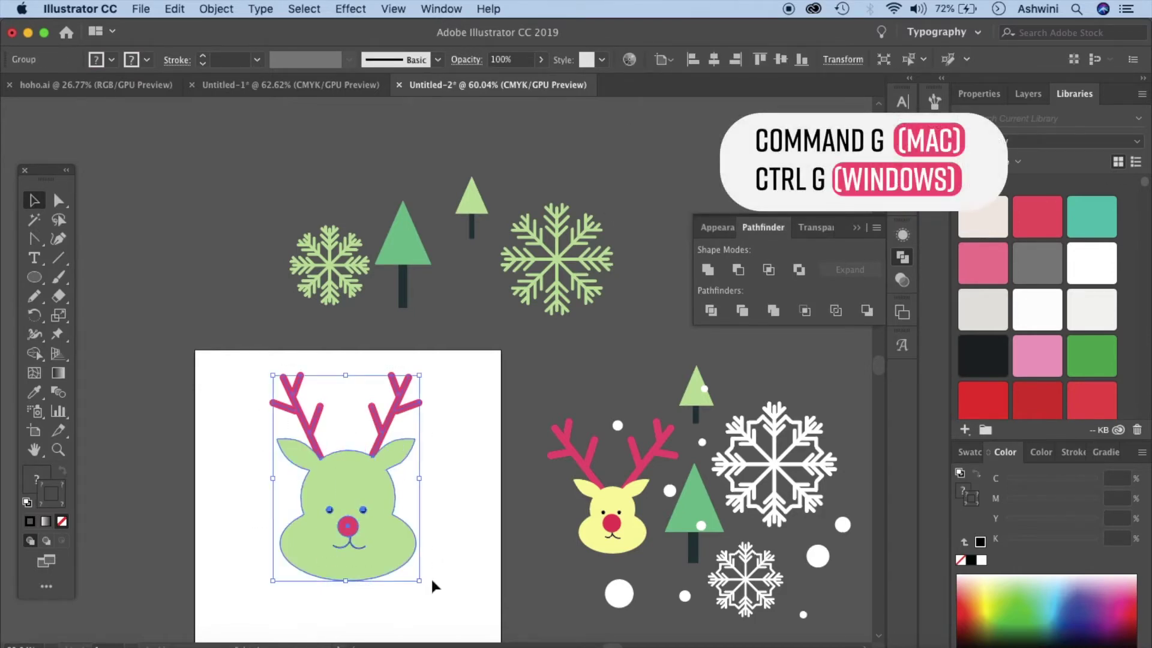
pyautogui.moveTo(419, 580); pyautogui.dragTo(350, 527)
pyautogui.moveTo(328, 476); pyautogui.dragTo(245, 271)
pyautogui.click(462, 451)
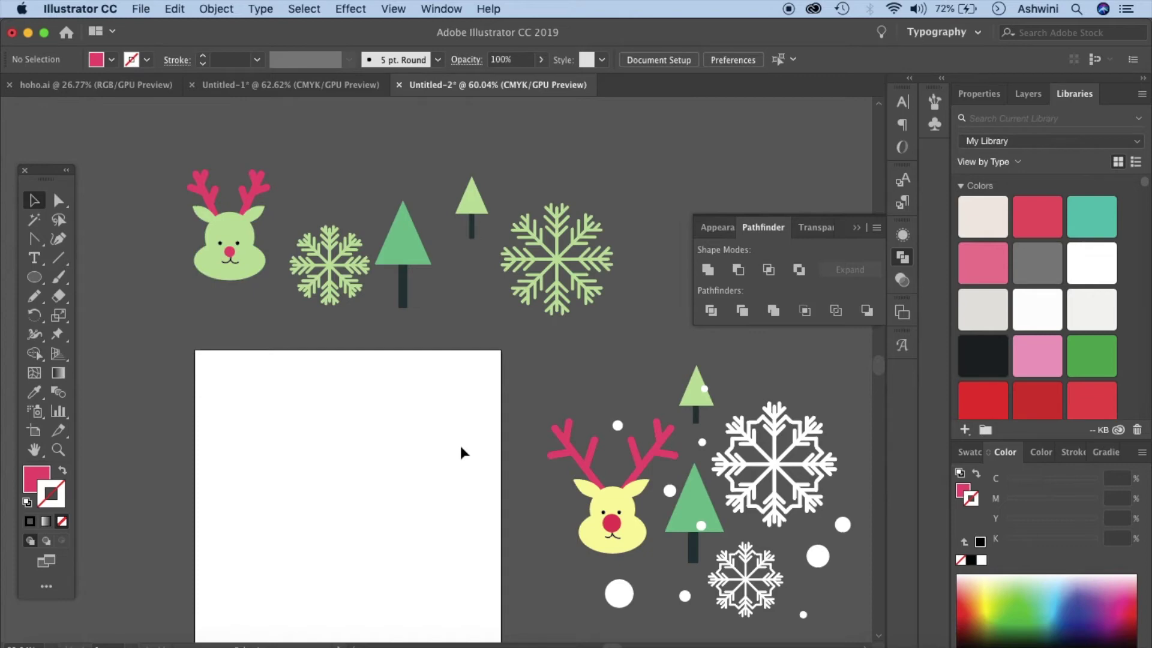
# Isolate the reindeer group and fill the head shape with the yellow of the "tutorial 1" color theme
pyautogui.click(251, 259)
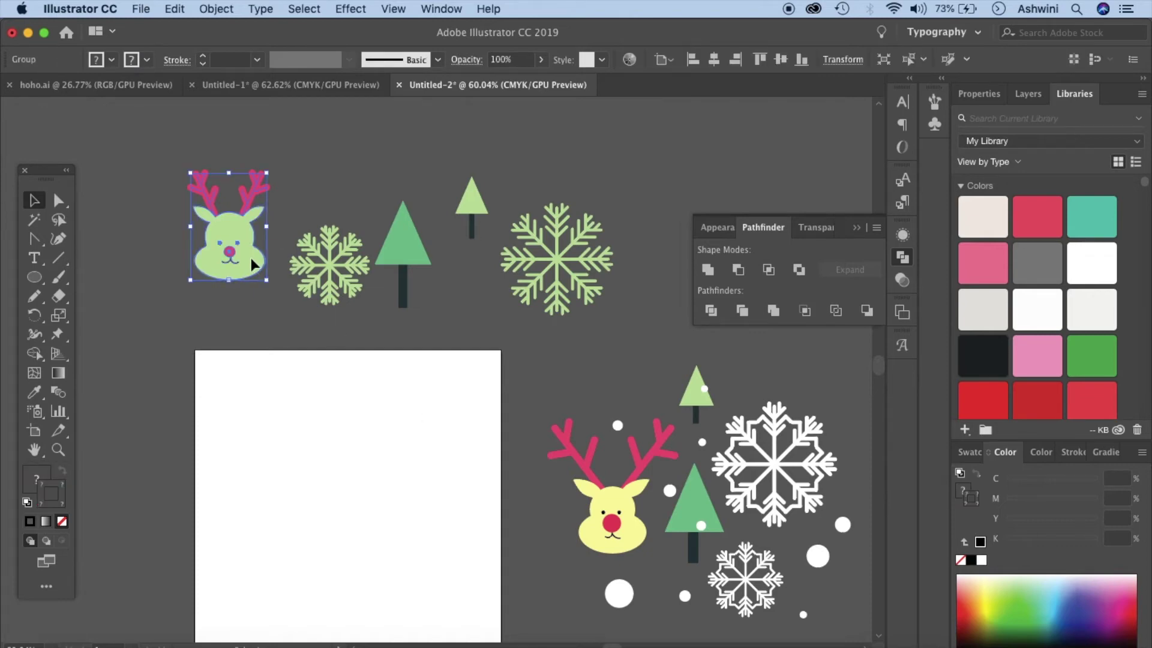
pyautogui.doubleClick(252, 264)
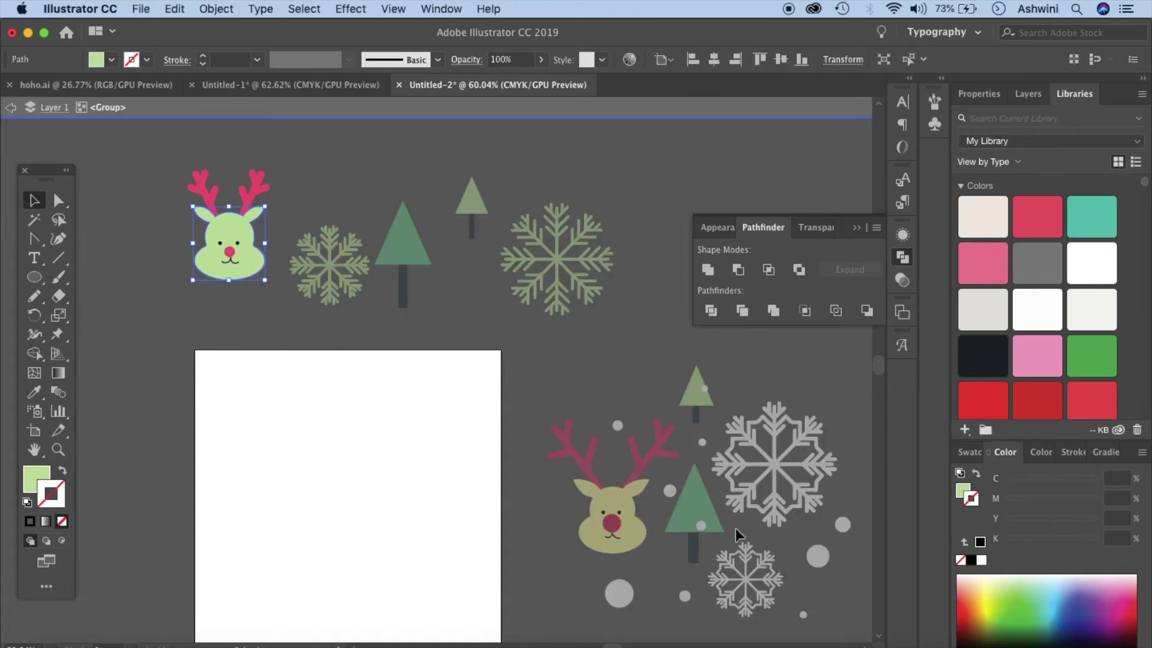
pyautogui.scroll(-5, 1036, 359)
pyautogui.scroll(-6, 1005, 369)
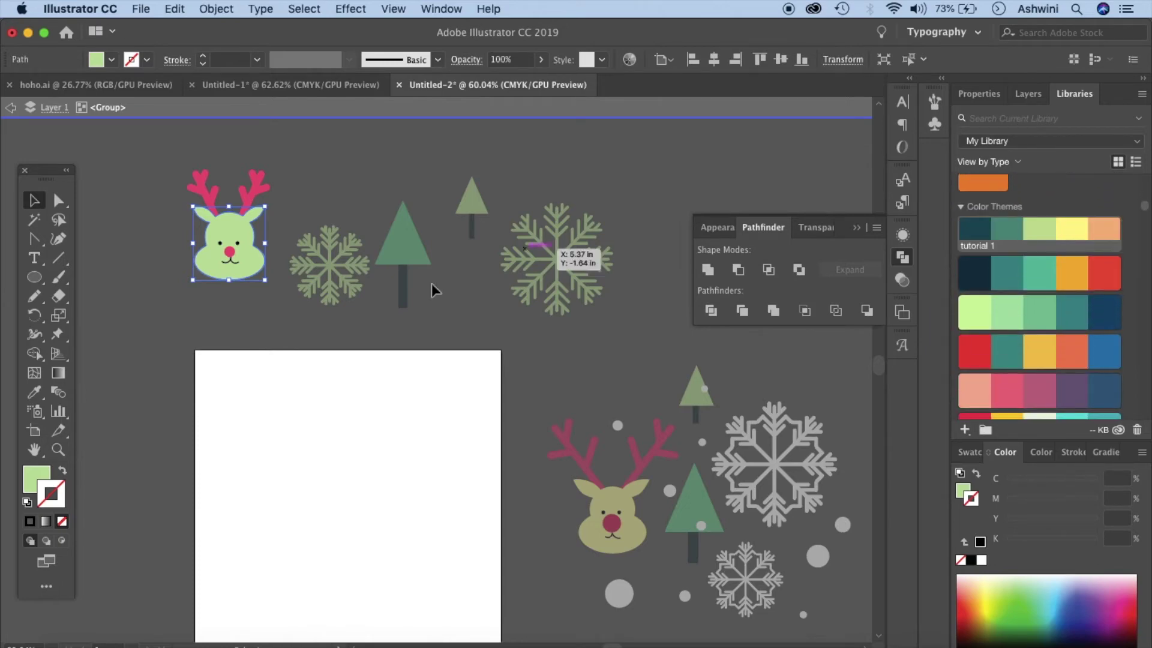
pyautogui.click(38, 478)
pyautogui.click(1081, 225)
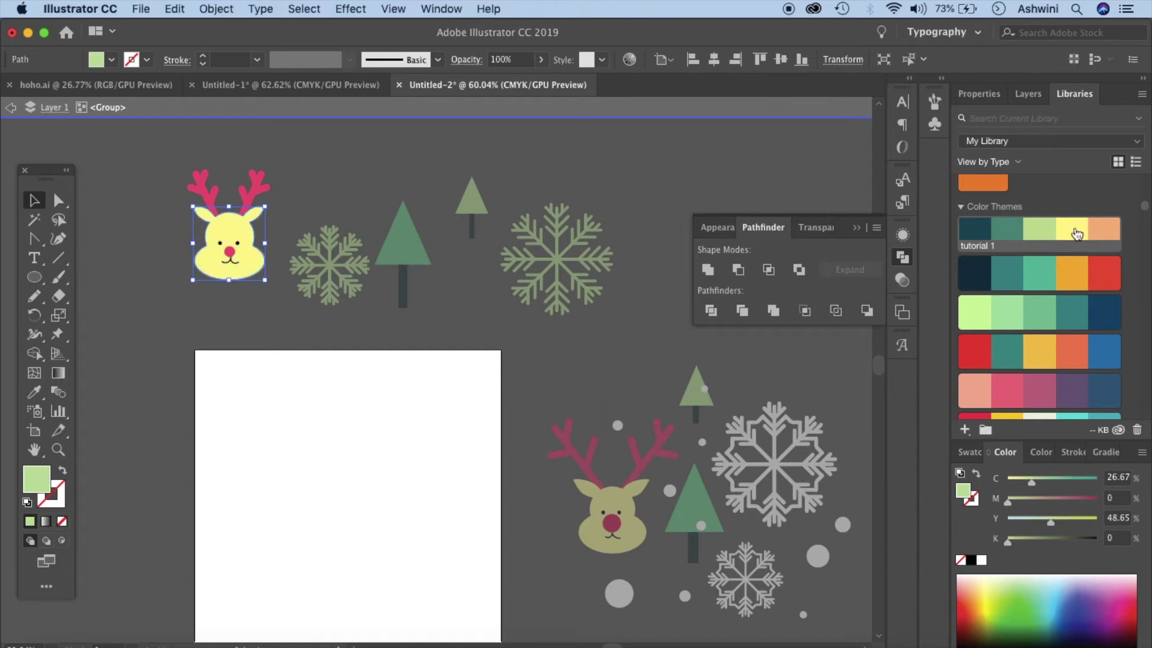
pyautogui.click(566, 329)
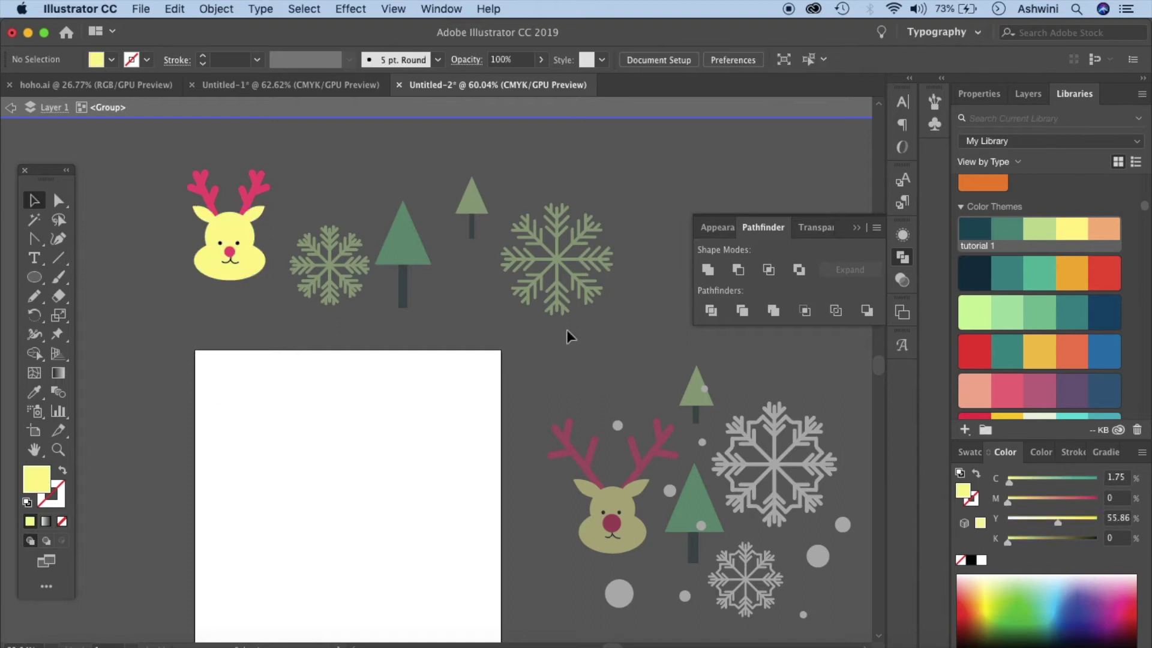
pyautogui.click(8, 108)
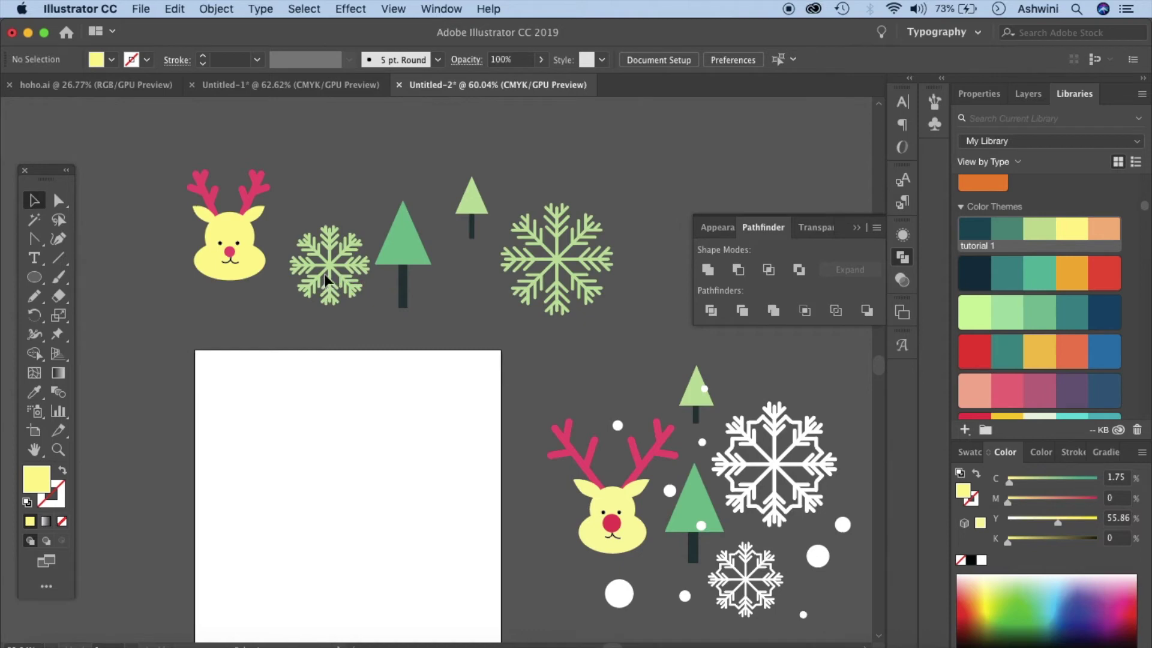
# Recolor both green snowflakes with a white stroke
pyautogui.click(326, 279)
pyautogui.click(981, 561)
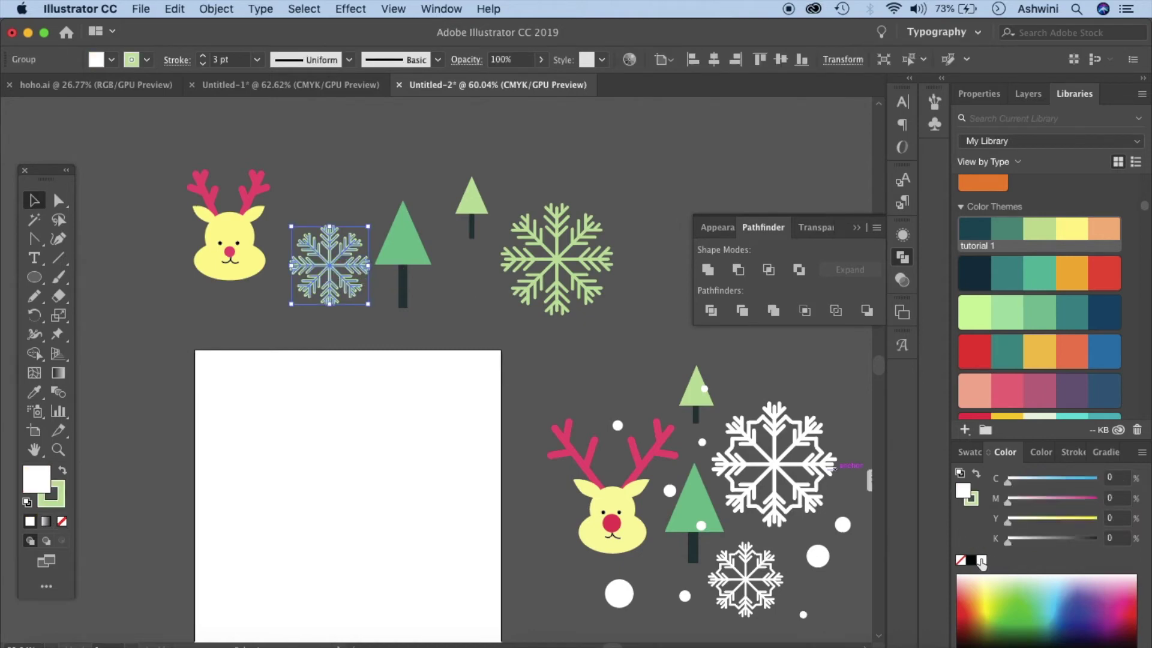
pyautogui.click(557, 259)
pyautogui.click(981, 560)
pyautogui.click(200, 391)
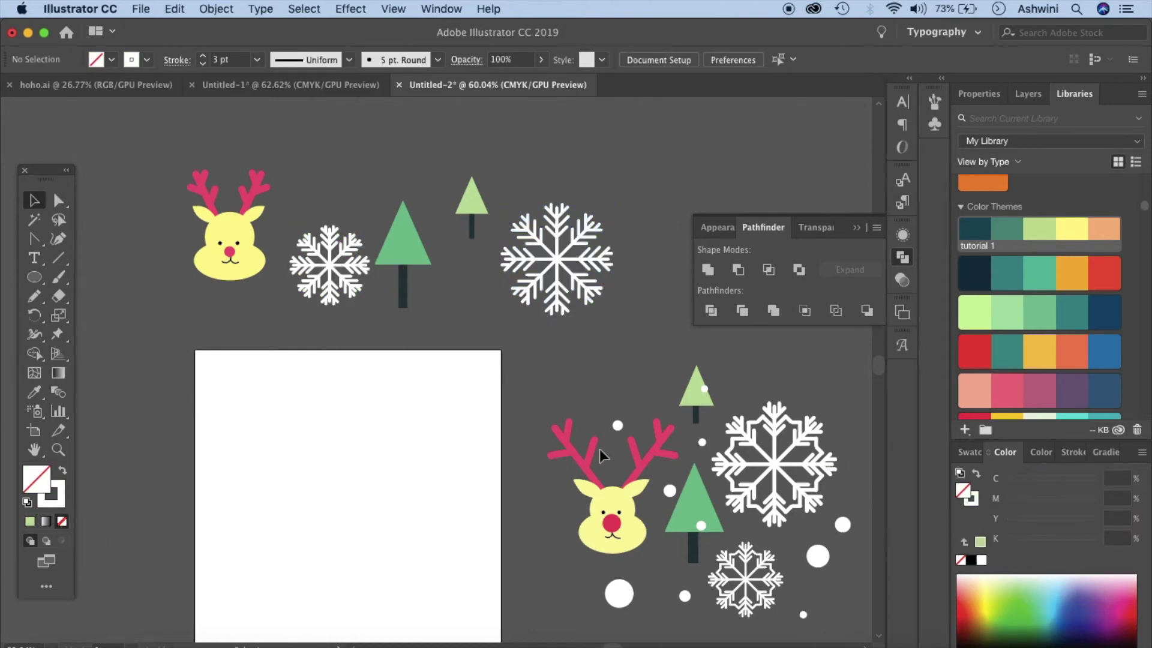
# Draw a small circle below the small fir tree, with a white fill and no stroke
pyautogui.hscroll(5, 599, 449)
pyautogui.scroll(-2, 600, 449)
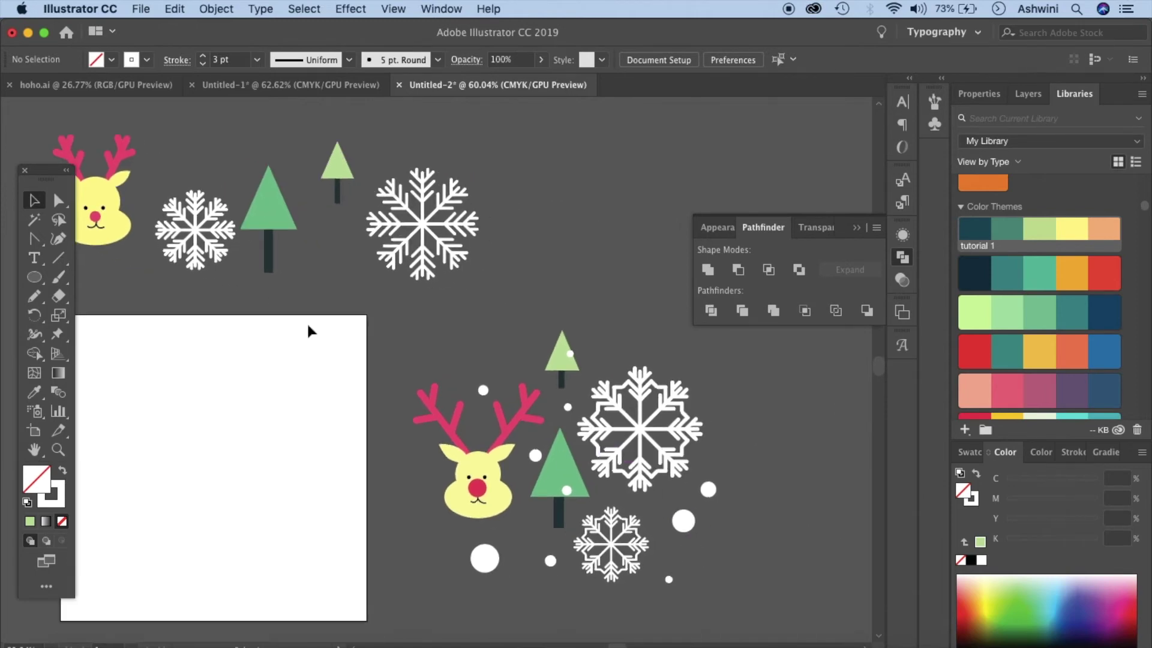
pyautogui.click(34, 277)
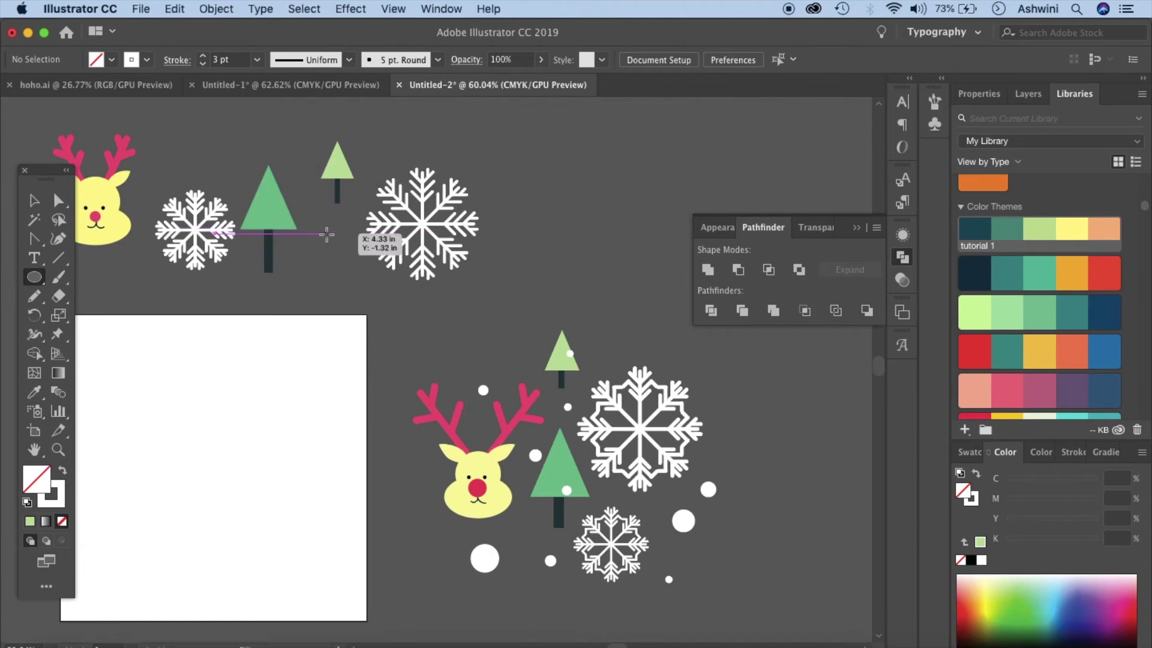
pyautogui.moveTo(323, 230); pyautogui.dragTo(346, 252)
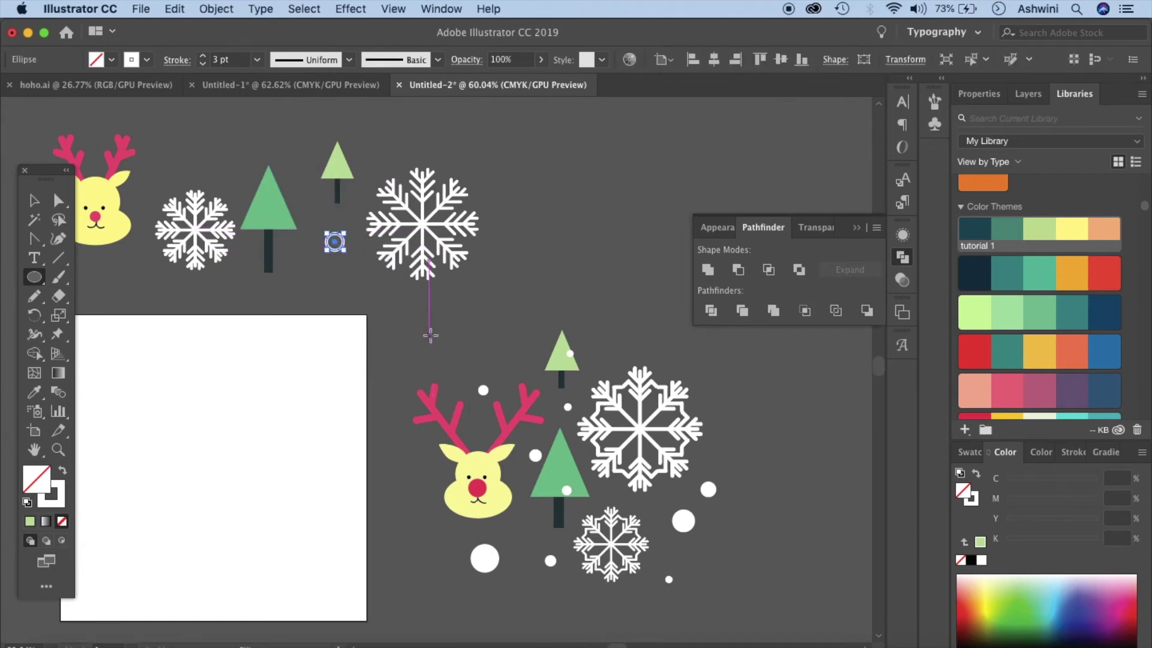
pyautogui.click(63, 471)
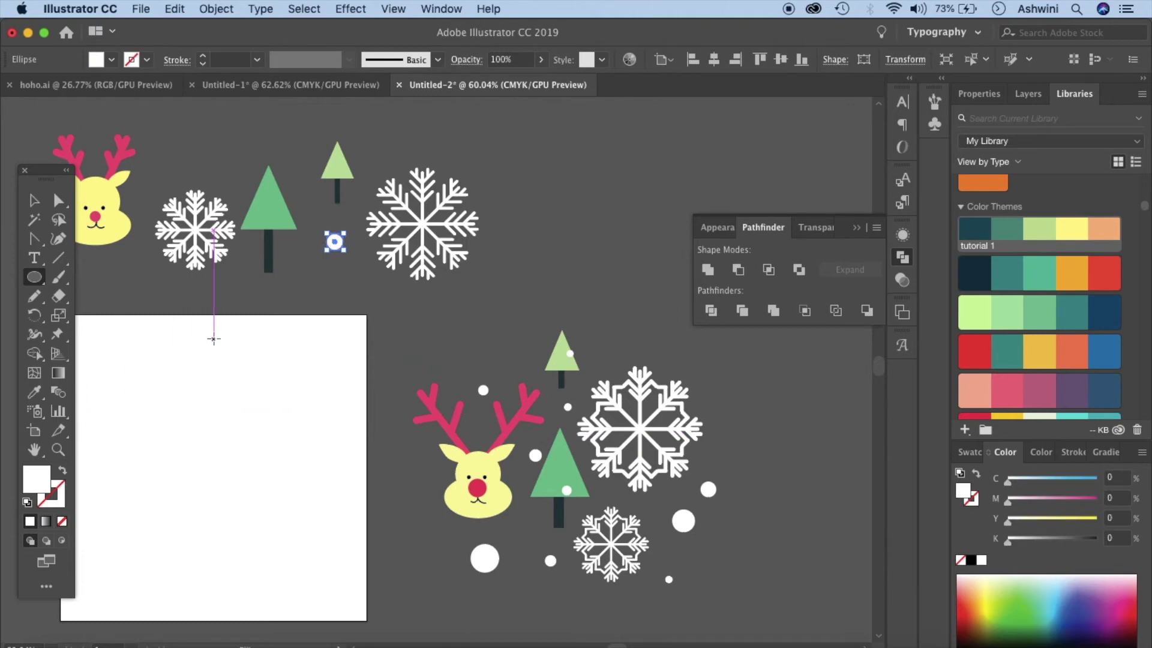
pyautogui.click(37, 200)
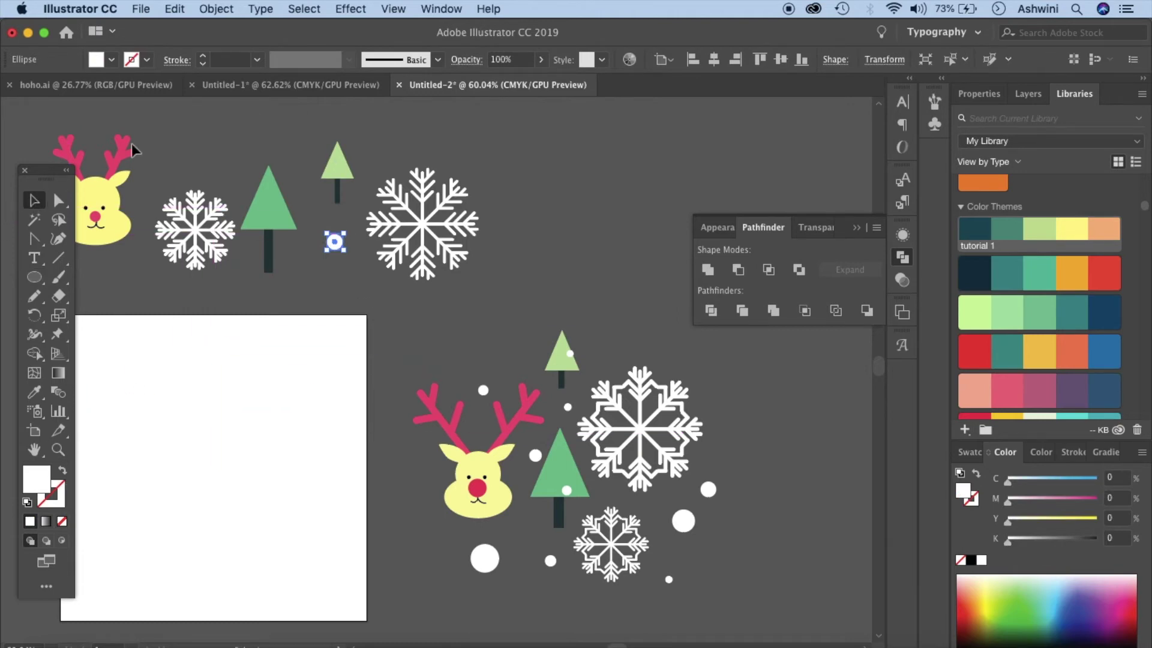
# Move the reindeer, snowflakes, trees and circle together to the empty canvas area below the artboard
pyautogui.scroll(-5, 311, 201)
pyautogui.hscroll(3, 311, 201)
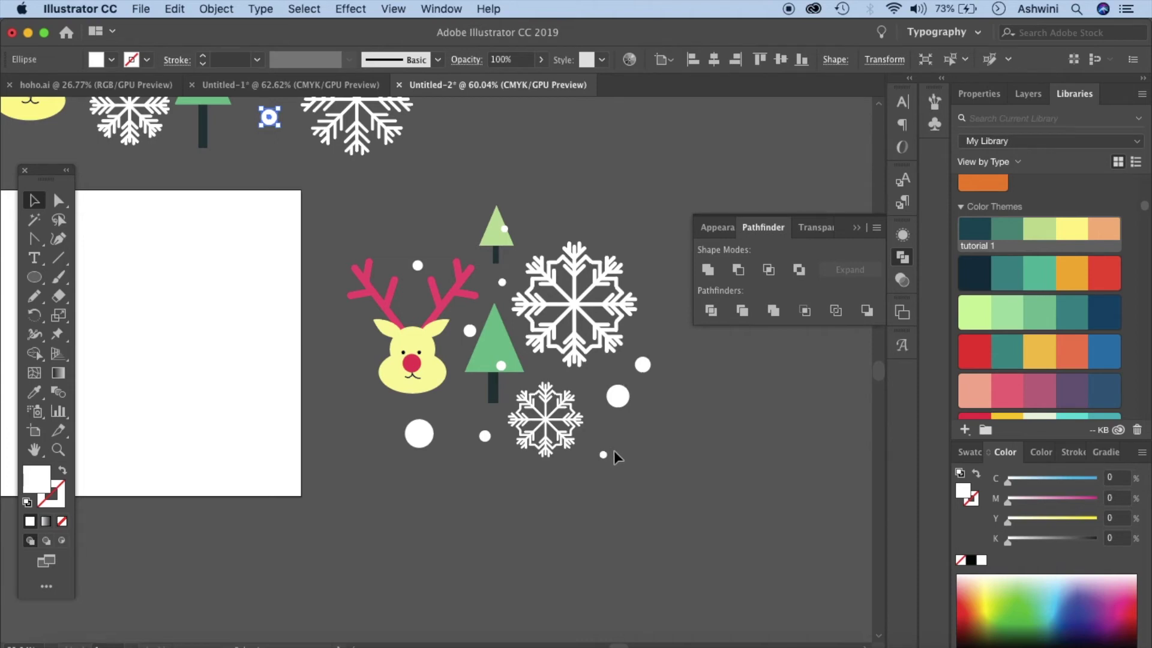
pyautogui.scroll(2, 614, 451)
pyautogui.hscroll(1, 614, 451)
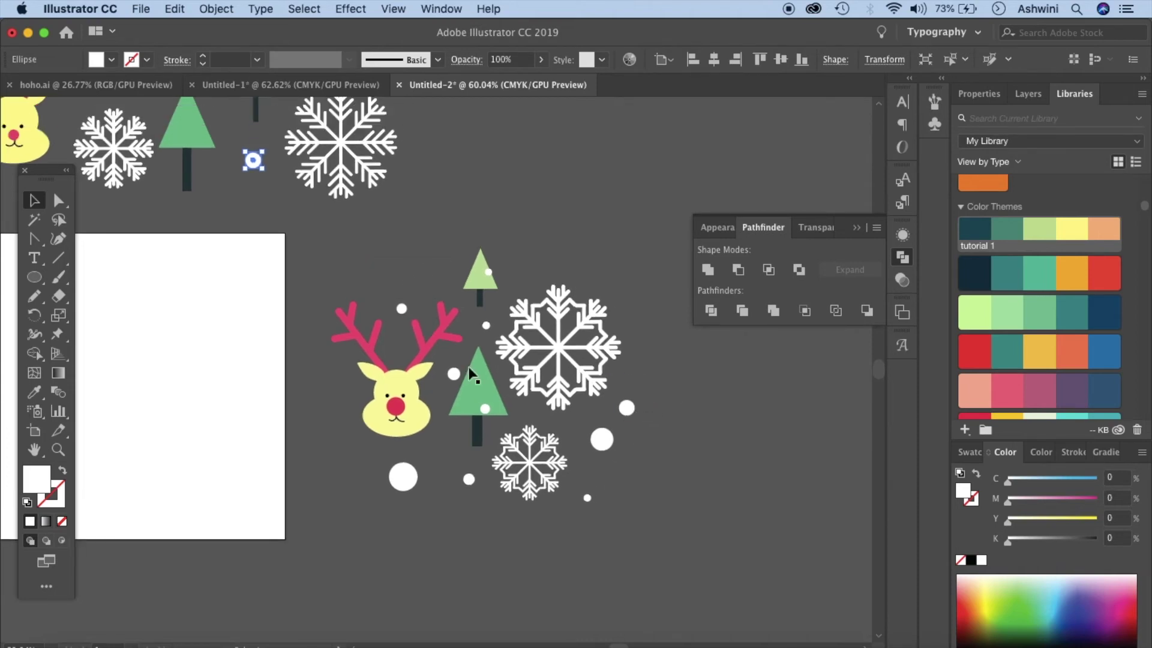
pyautogui.scroll(-3, 401, 309)
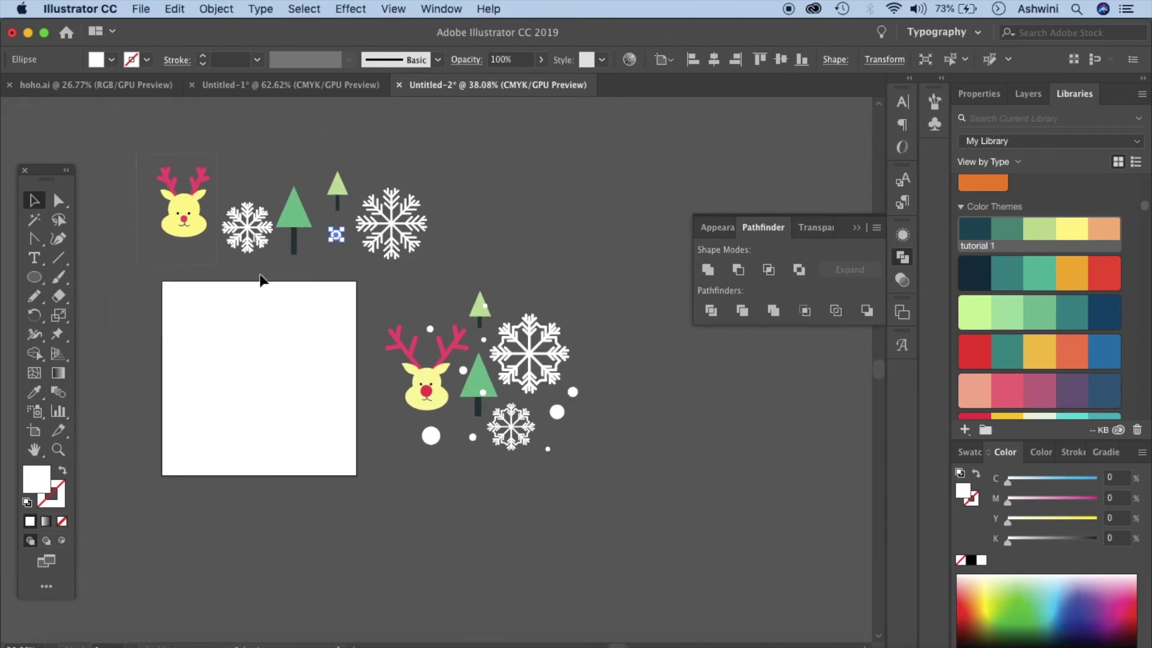
pyautogui.moveTo(147, 159); pyautogui.dragTo(435, 291)
pyautogui.moveTo(387, 237); pyautogui.dragTo(529, 563)
pyautogui.scroll(-10, 529, 564)
pyautogui.moveTo(530, 237); pyautogui.dragTo(539, 387)
pyautogui.click(606, 405)
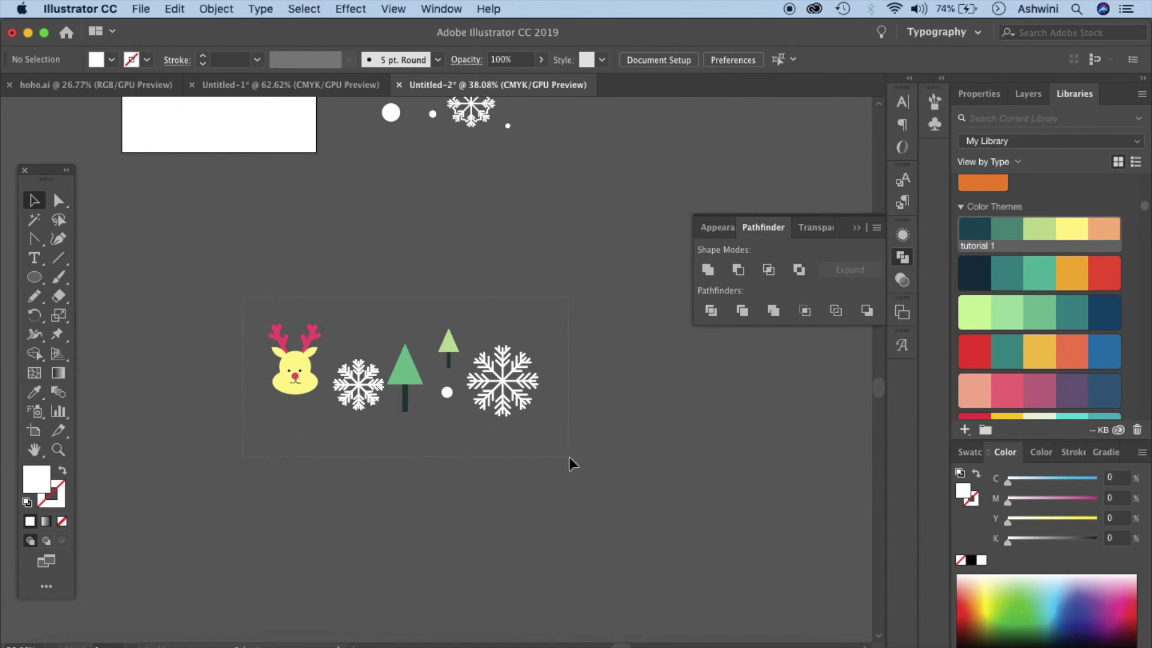
# Make a pattern from all the elements and set its tile type to Brick by Row
pyautogui.moveTo(569, 456); pyautogui.dragTo(569, 456)
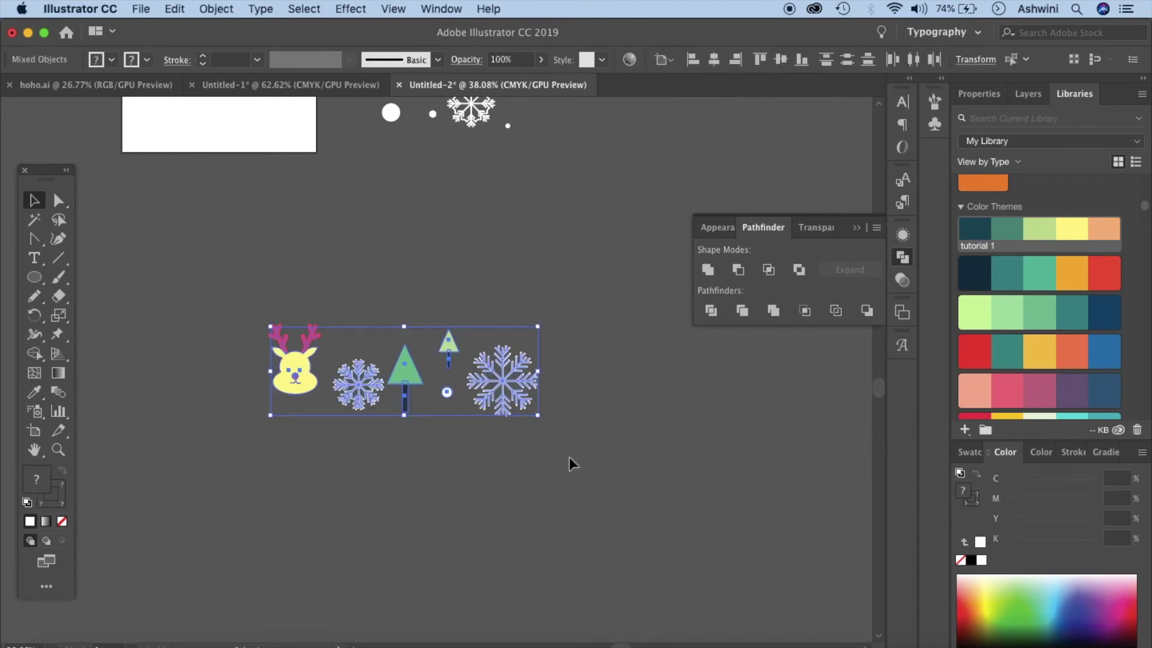
pyautogui.click(238, 10)
pyautogui.moveTo(275, 380)
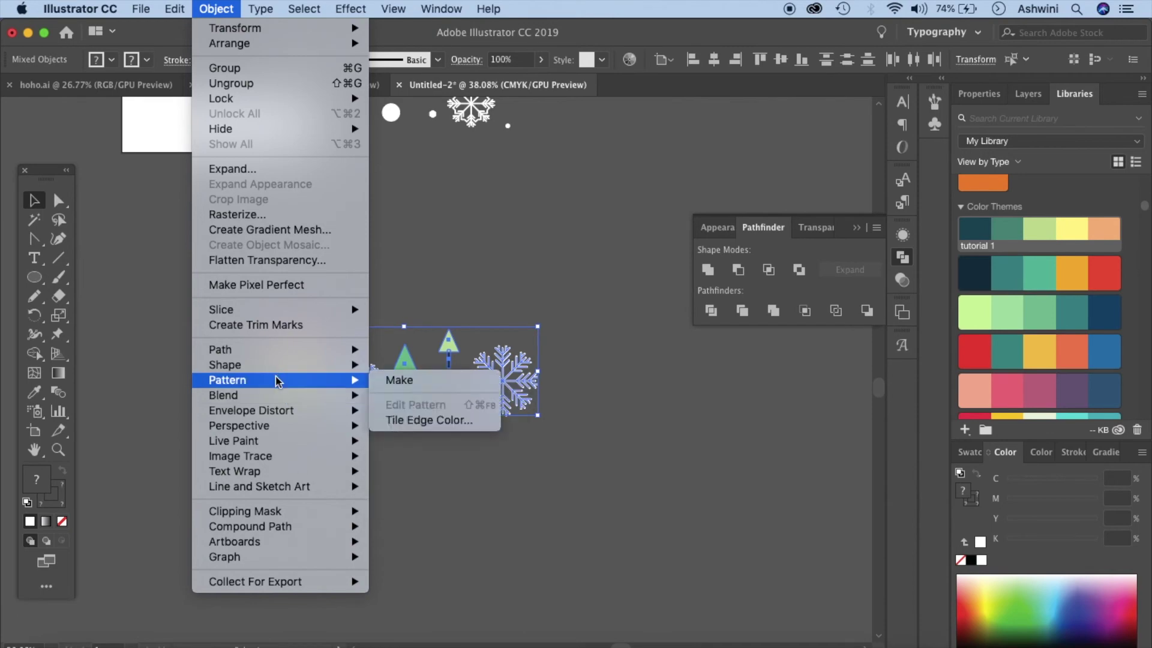
pyautogui.click(395, 381)
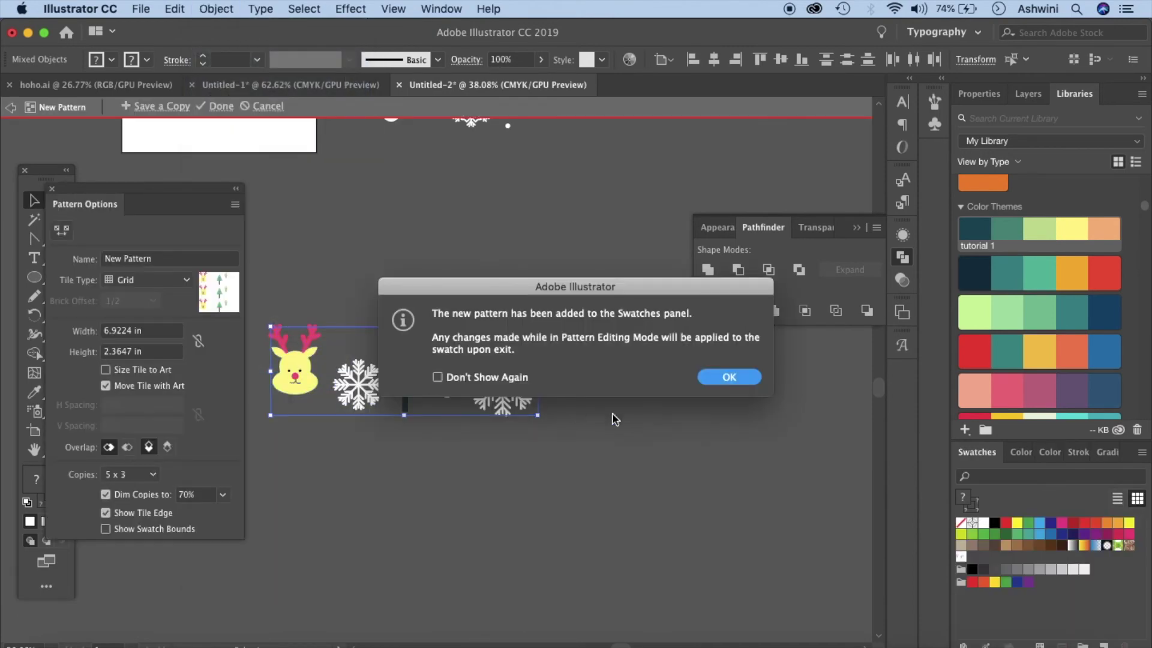
pyautogui.press('Return')
pyautogui.click(188, 280)
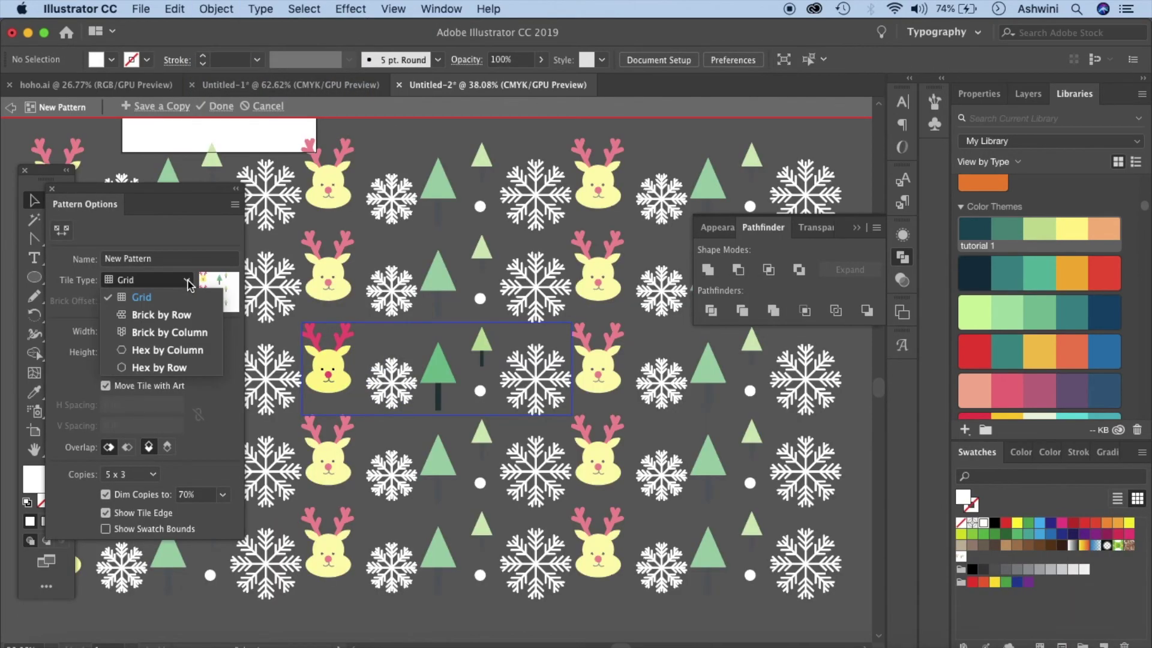
pyautogui.click(178, 314)
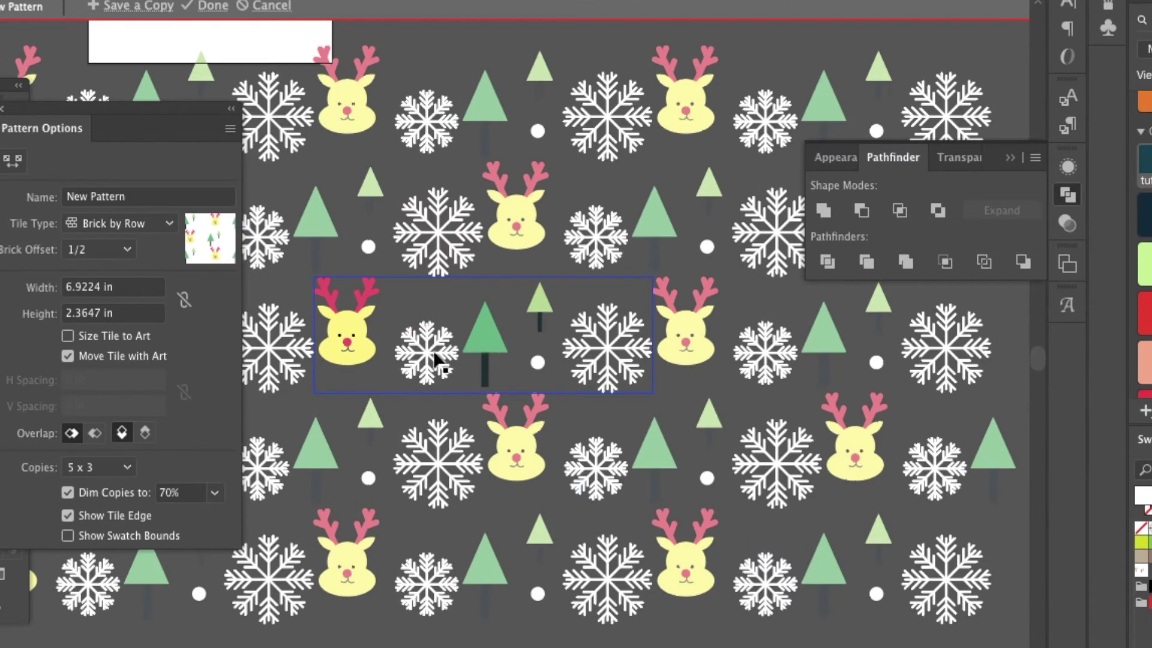
# Rearrange the reindeer, both snowflakes and both trees in the pattern tile into a staggered, closer layout
pyautogui.moveTo(362, 333)
pyautogui.mouseDown()
pyautogui.moveTo(380, 336)
pyautogui.moveTo(372, 348)
pyautogui.moveTo(373, 334)
pyautogui.mouseUp()
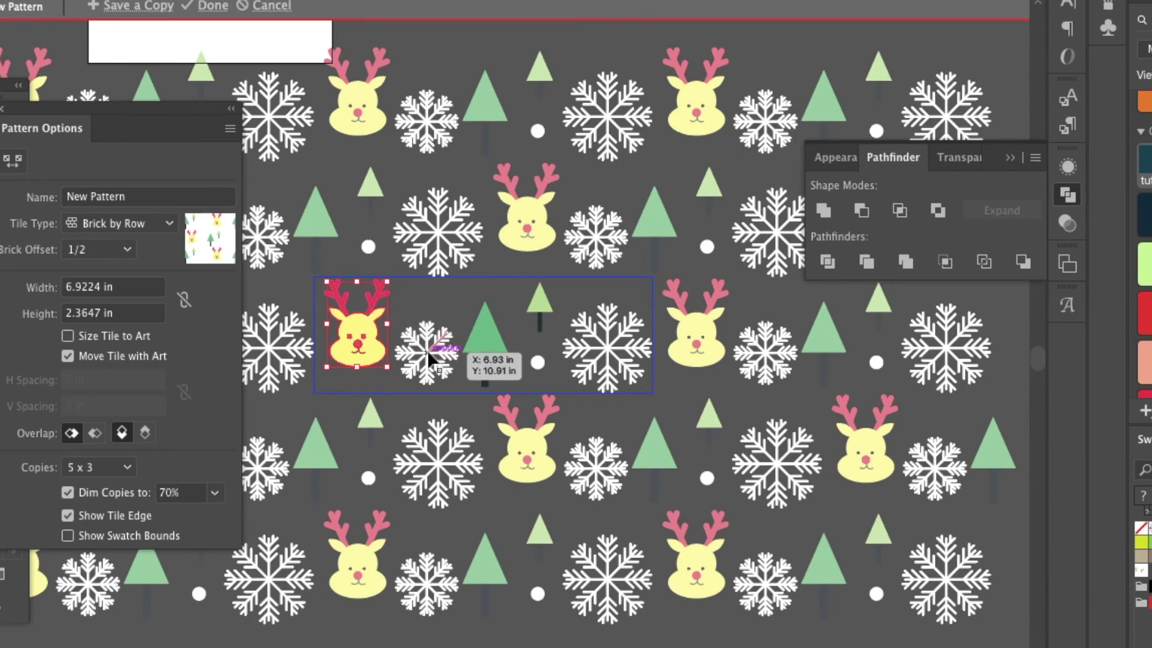
pyautogui.moveTo(427, 350); pyautogui.dragTo(532, 397)
pyautogui.moveTo(486, 350); pyautogui.dragTo(419, 378)
pyautogui.moveTo(548, 311); pyautogui.dragTo(444, 287)
pyautogui.moveTo(615, 358); pyautogui.dragTo(470, 433)
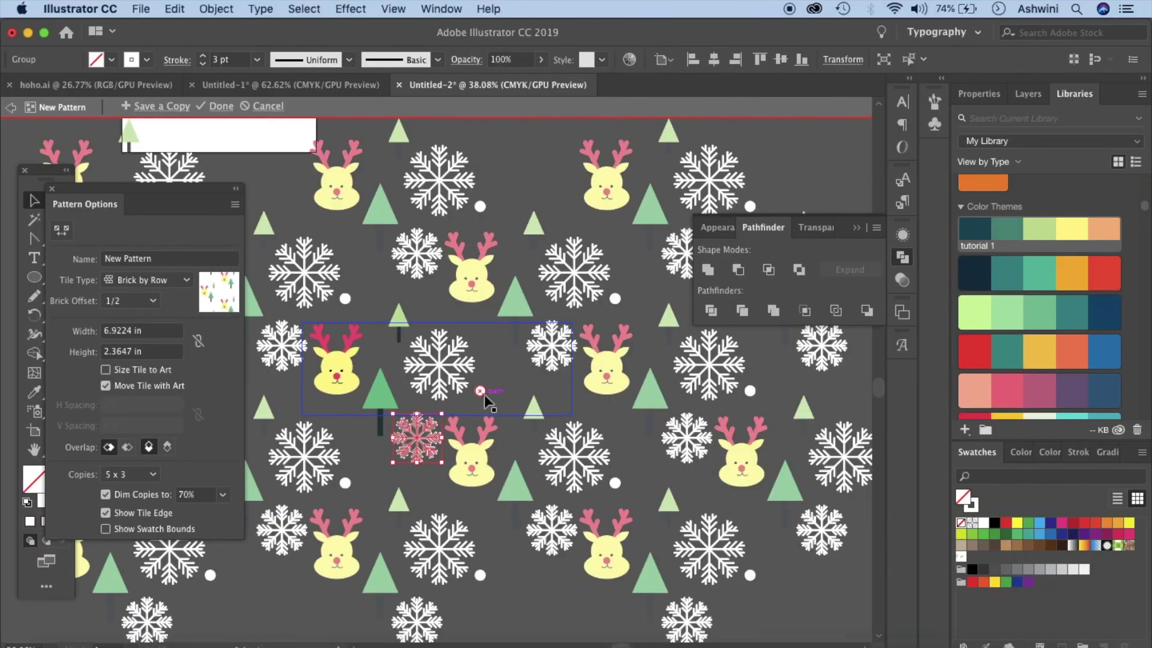
# Fill the gaps in the tile with white, strokeless circles of various sizes and finish editing the pattern
pyautogui.click(39, 278)
pyautogui.moveTo(381, 348); pyautogui.dragTo(397, 367)
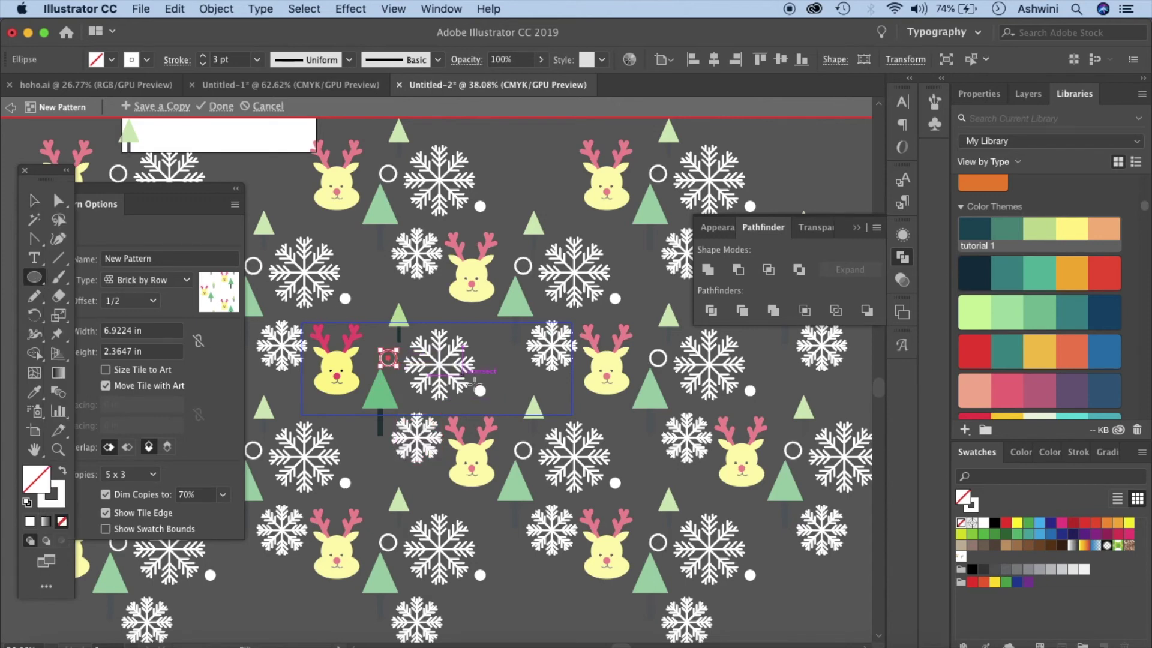
pyautogui.click(62, 470)
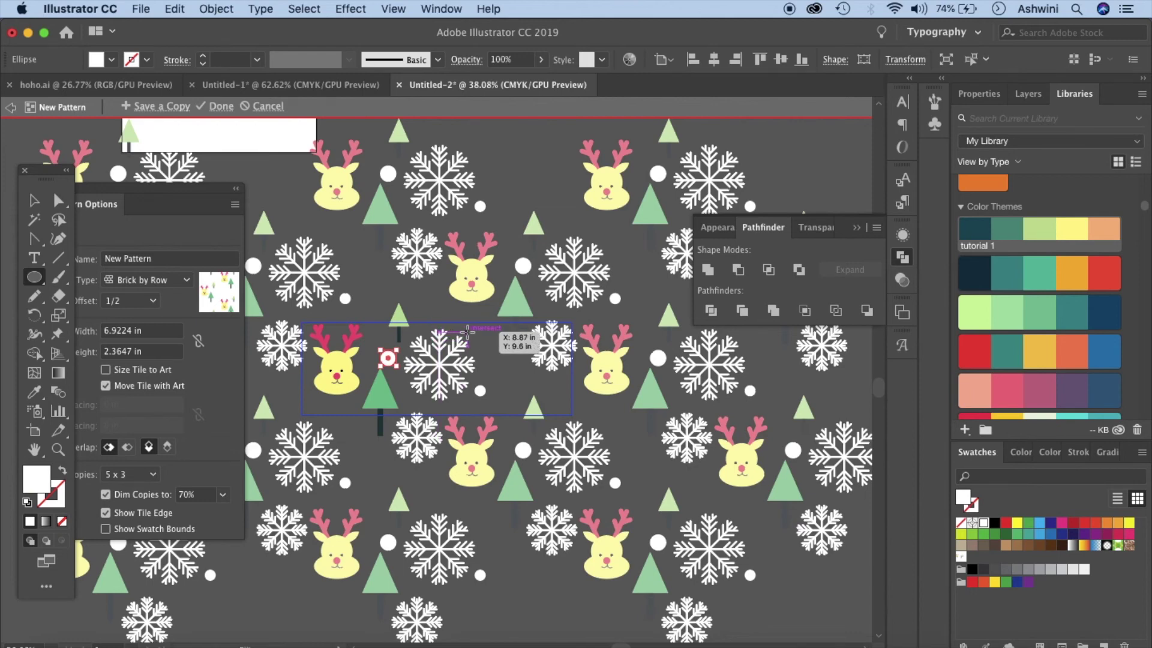
pyautogui.moveTo(473, 321); pyautogui.dragTo(487, 334)
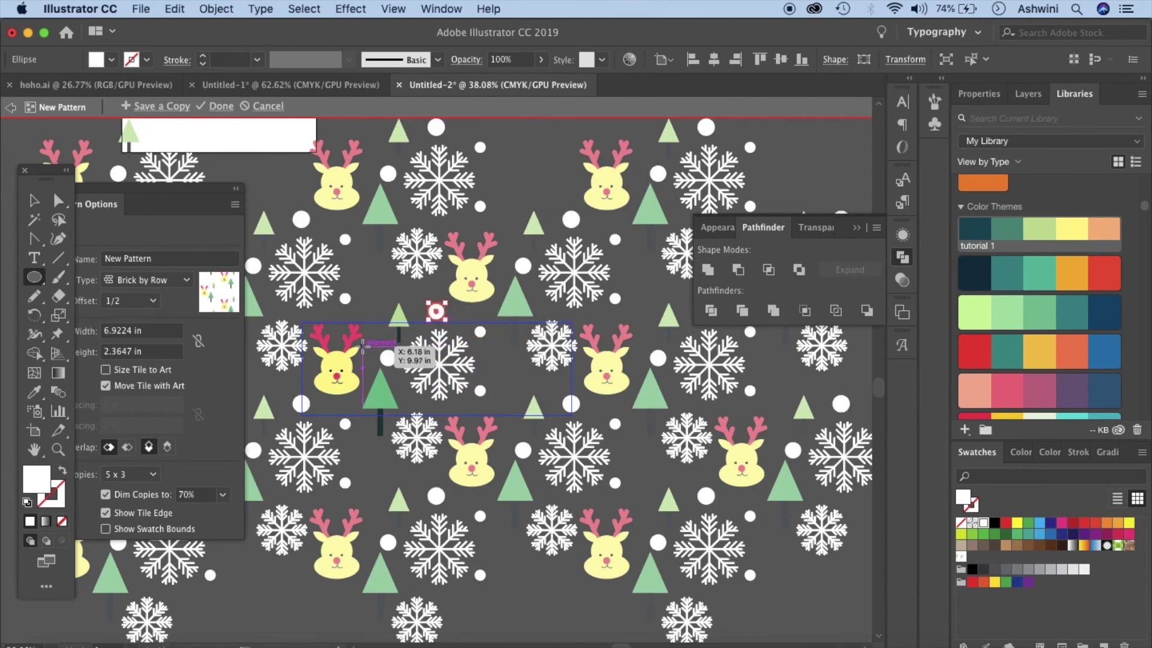
pyautogui.moveTo(427, 303); pyautogui.dragTo(445, 320)
pyautogui.moveTo(364, 439); pyautogui.dragTo(376, 450)
pyautogui.moveTo(330, 402); pyautogui.dragTo(343, 414)
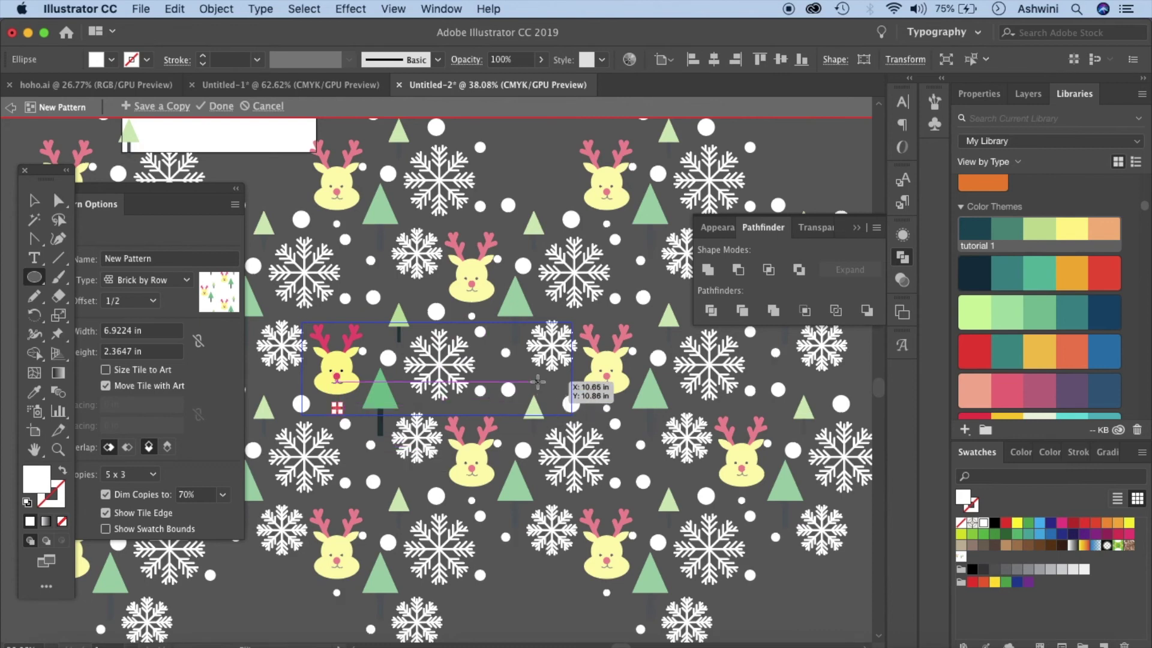
pyautogui.scroll(2, 626, 431)
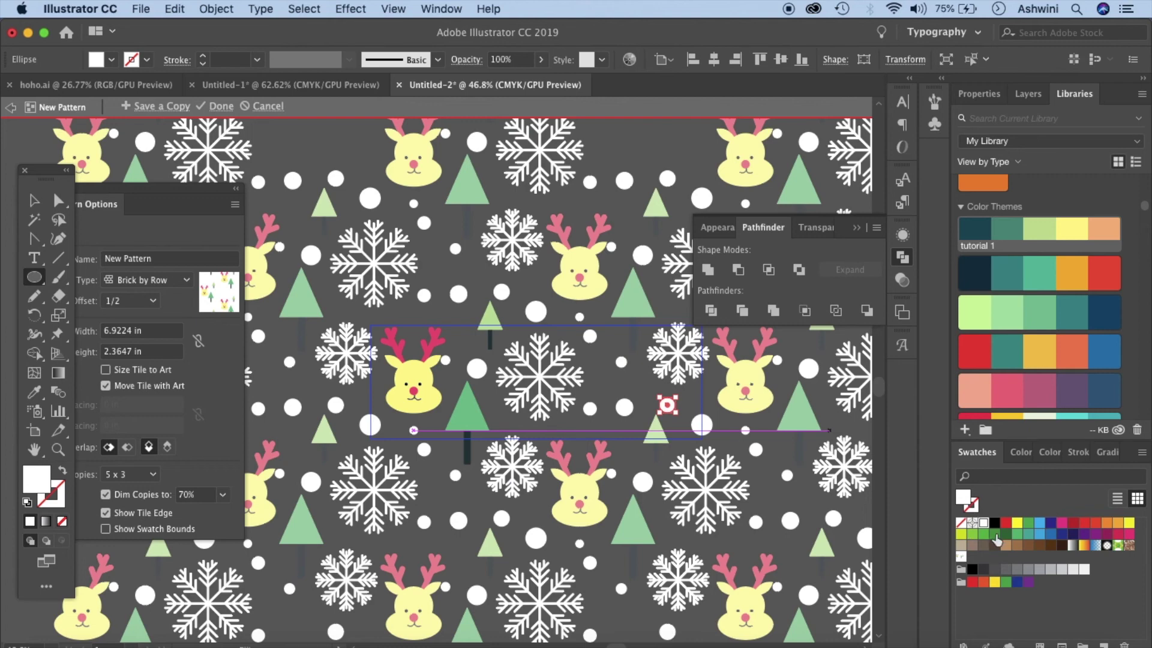
pyautogui.click(220, 105)
# Draw a large rectangle below the original elements and fill it with the near-black of the "50s Christmas" color theme
pyautogui.scroll(-3, 179, 111)
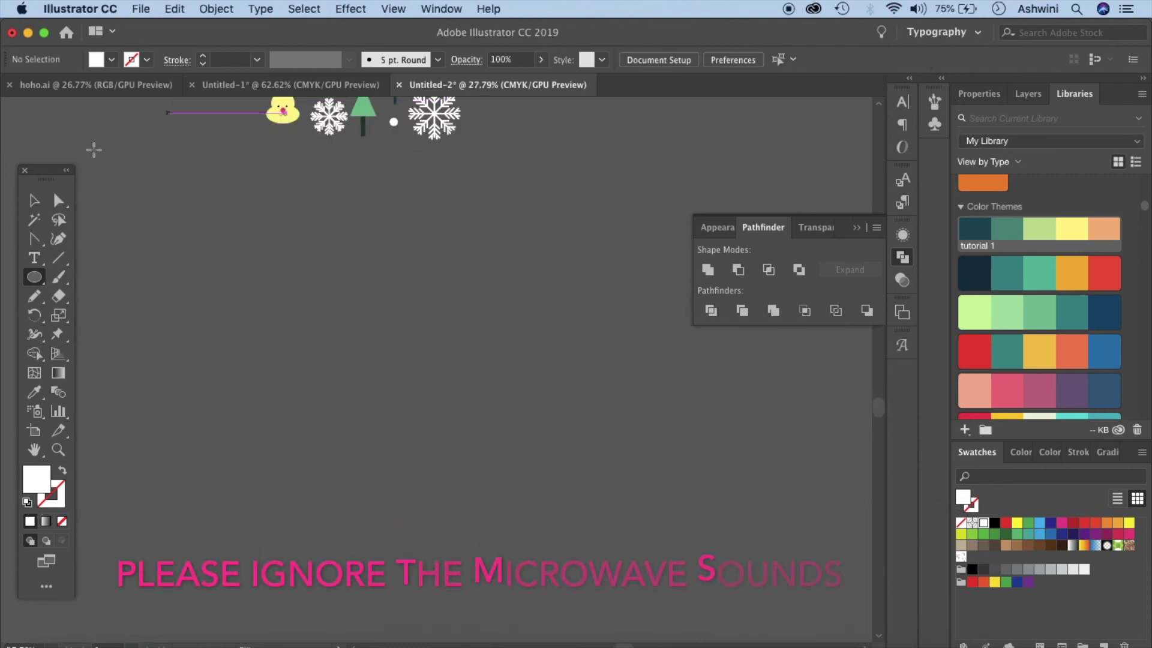
pyautogui.moveTo(34, 288); pyautogui.dragTo(129, 275)
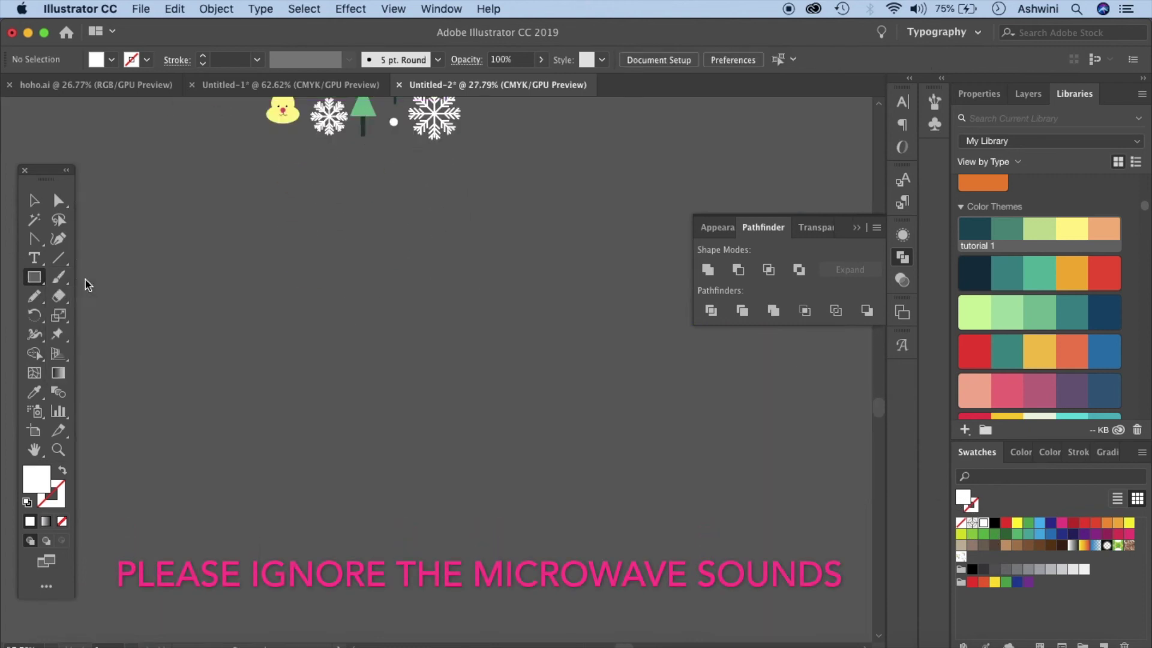
pyautogui.moveTo(148, 212)
pyautogui.mouseDown()
pyautogui.moveTo(228, 432)
pyautogui.moveTo(546, 514)
pyautogui.moveTo(640, 558)
pyautogui.mouseUp()
pyautogui.scroll(-10, 1020, 330)
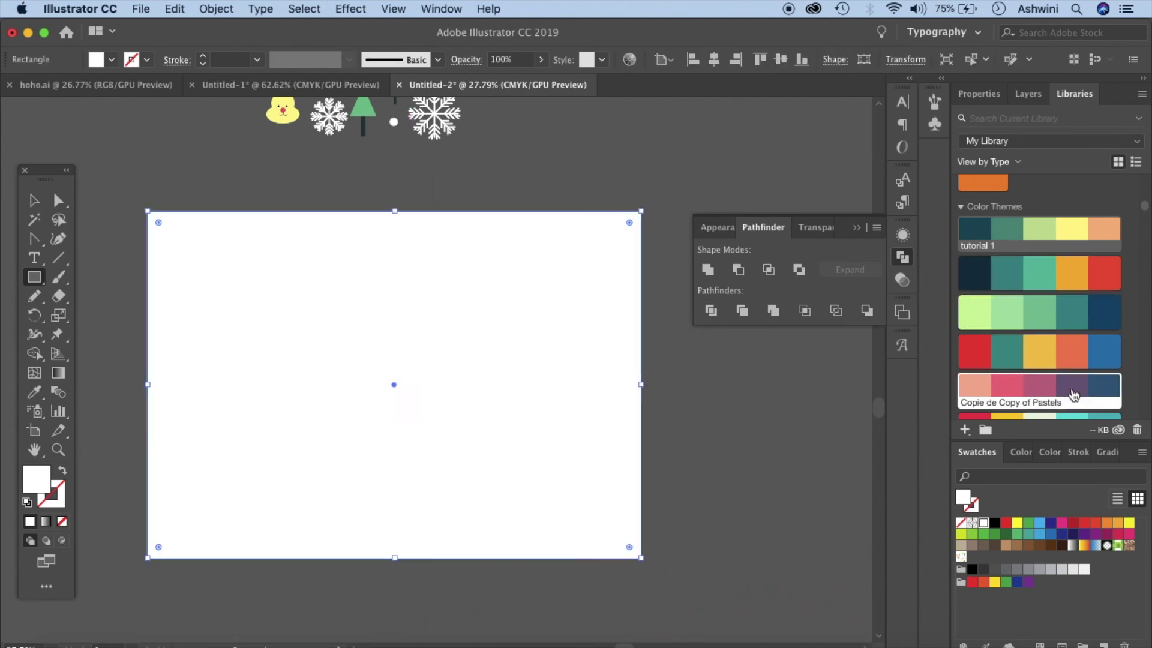
pyautogui.click(1017, 374)
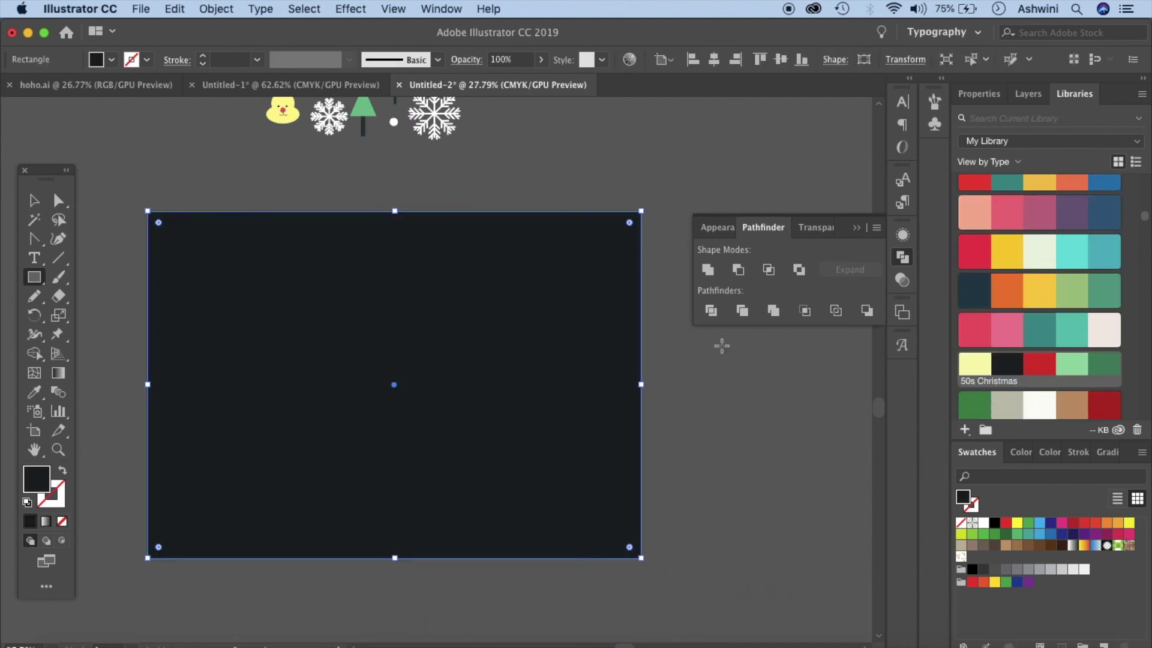
# Paste a copy of the dark rectangle in front of it and fill the copy with the new Christmas pattern swatch
pyautogui.press('super+c')
pyautogui.press('super+f')
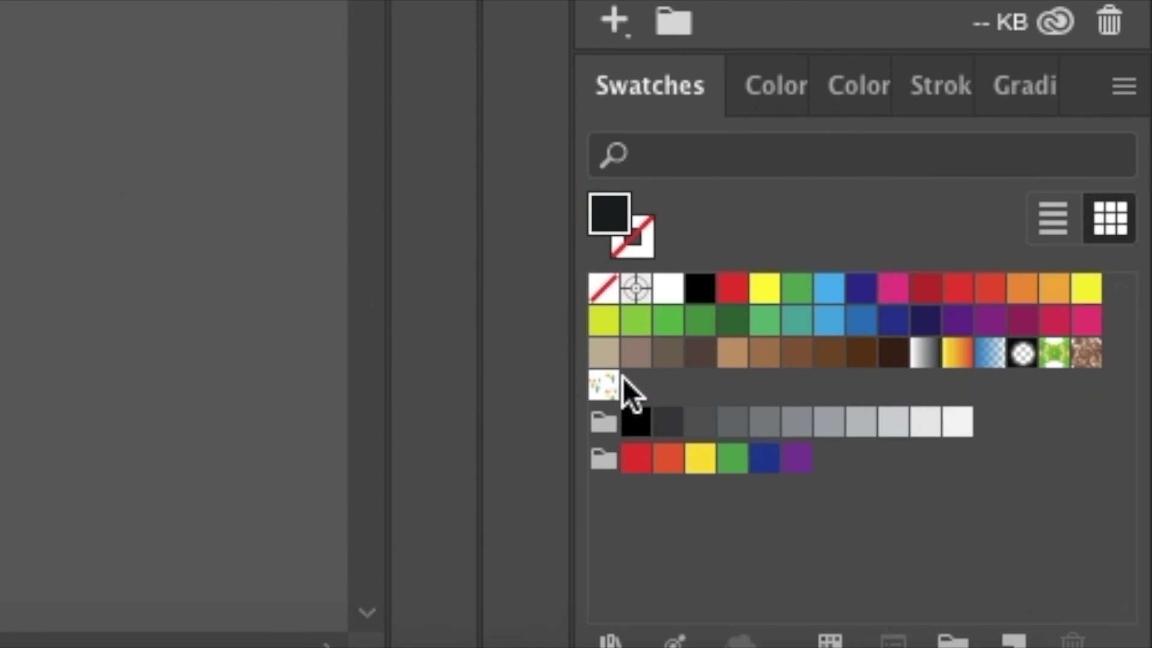
pyautogui.click(962, 557)
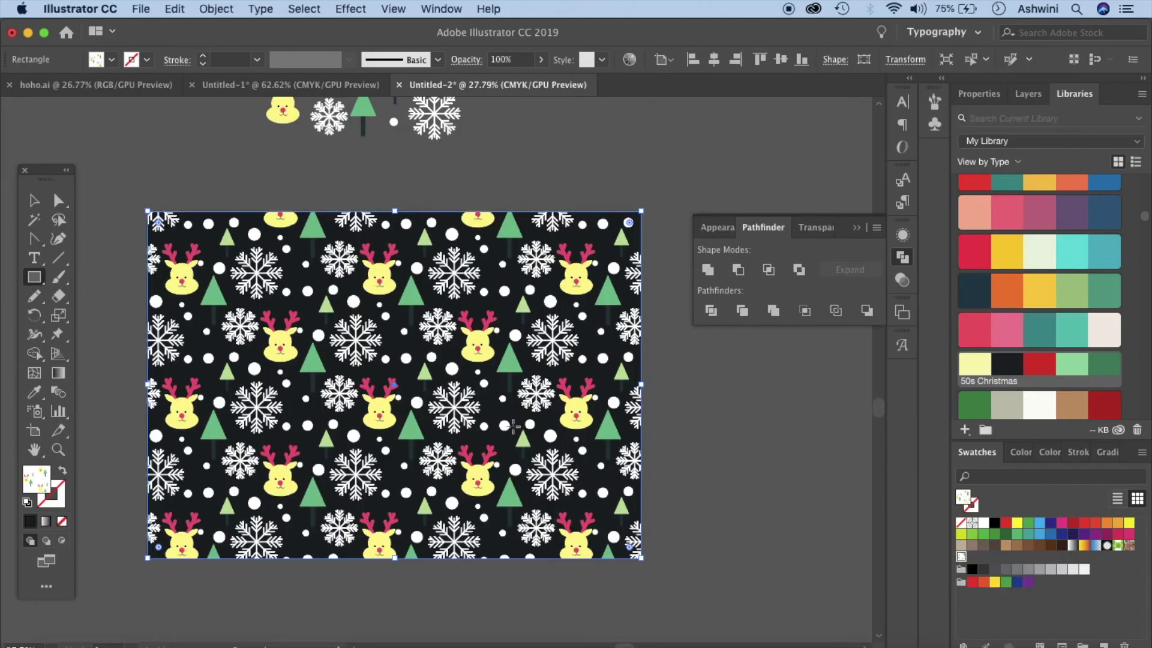